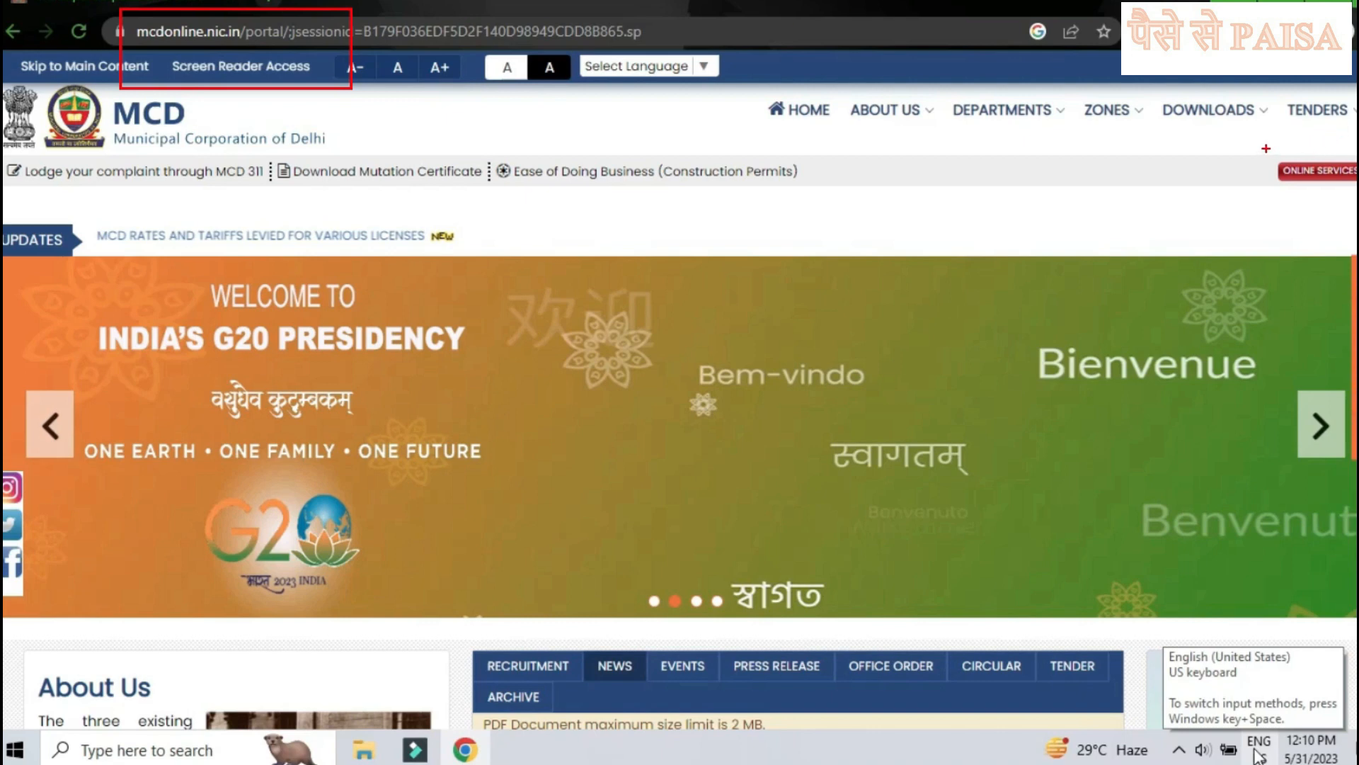
Open the online services and search the service area for ROHINI ZONE
{"action": "left_click_drag", "start_coordinate": [1266, 148], "coordinate": [1357, 201]}
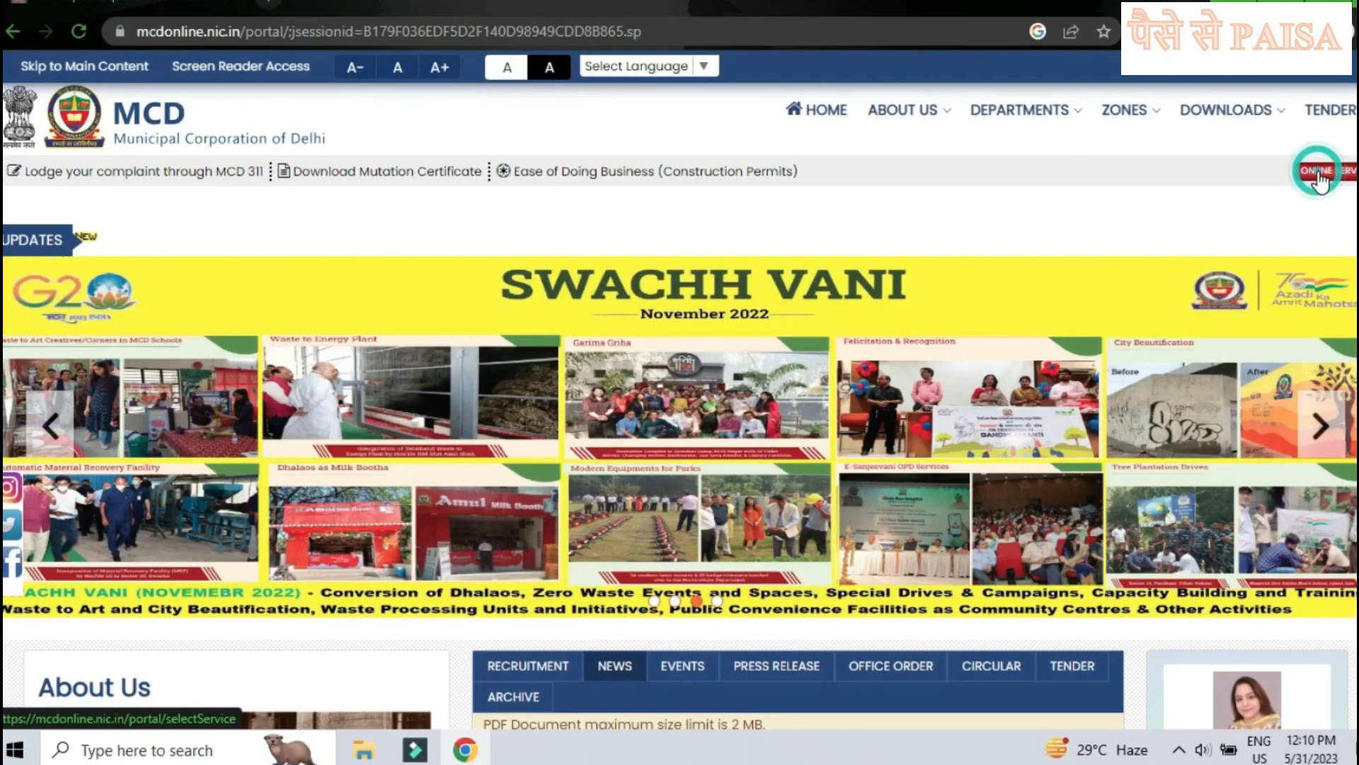
{"action": "left_click", "coordinate": [1317, 171]}
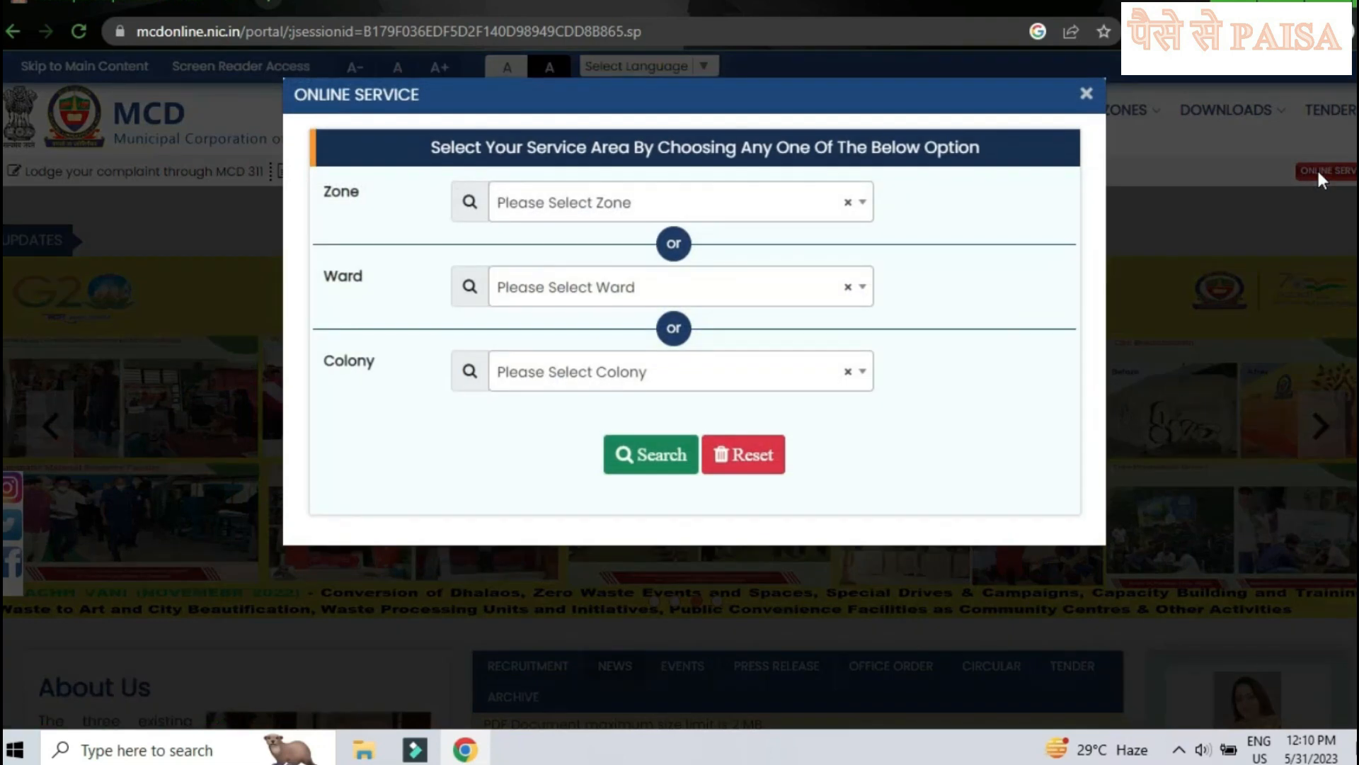
{"action": "left_click", "coordinate": [862, 203]}
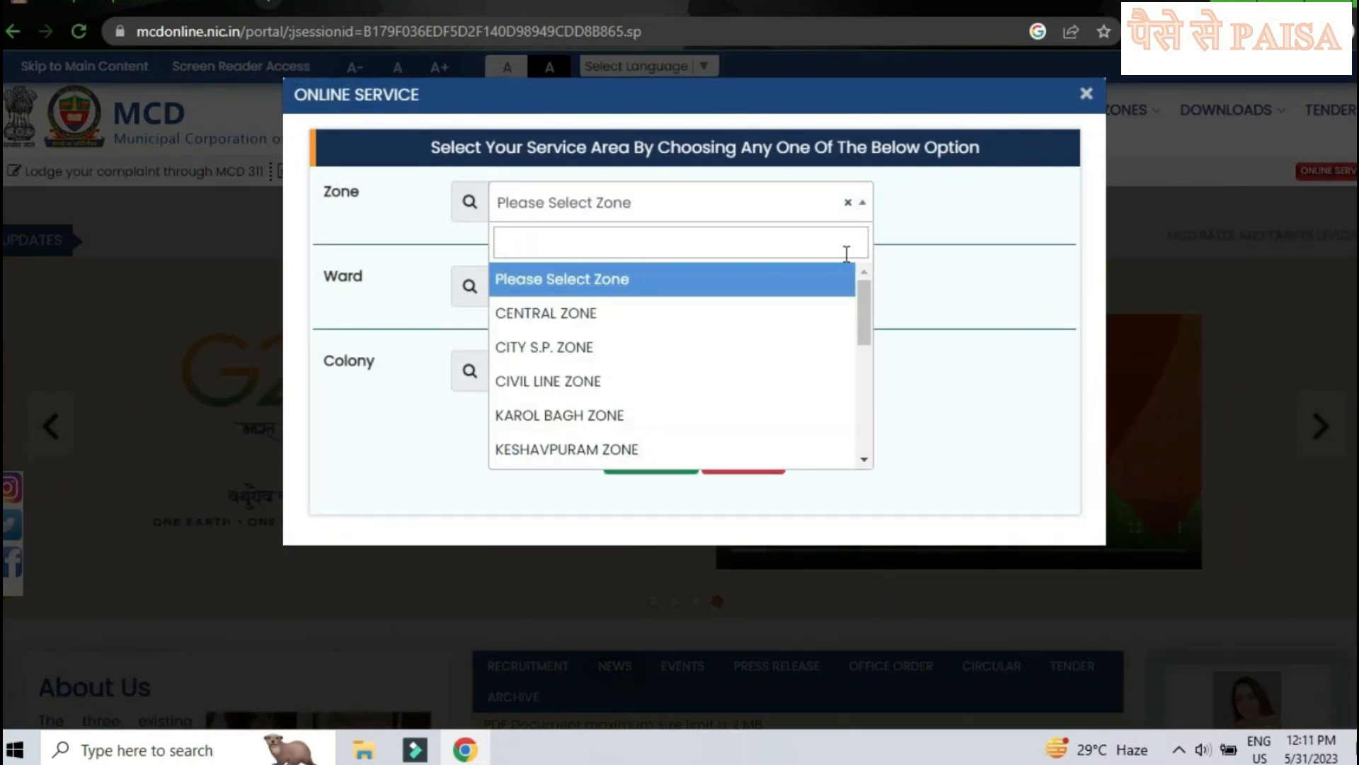
{"action": "left_click_drag", "start_coordinate": [870, 306], "coordinate": [723, 403]}
{"action": "left_click", "coordinate": [583, 334]}
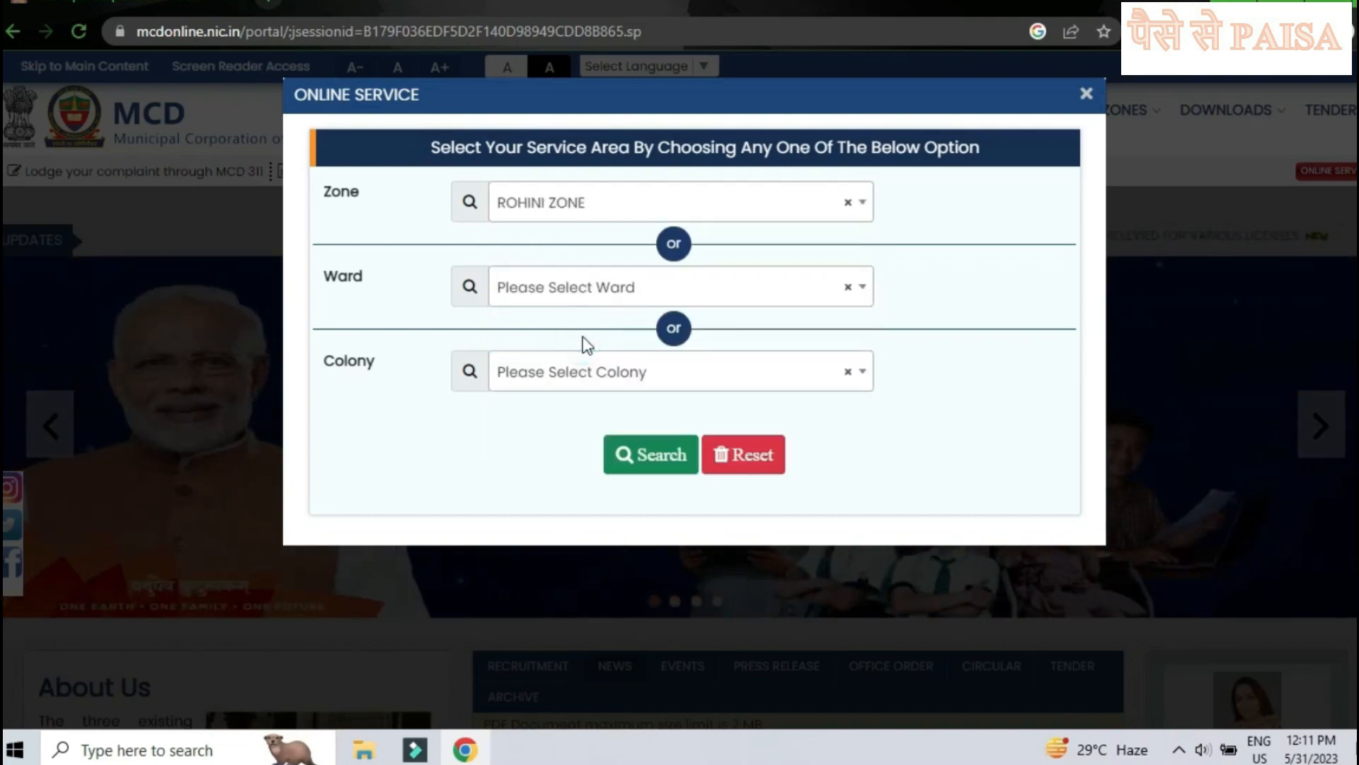
{"action": "left_click", "coordinate": [646, 455]}
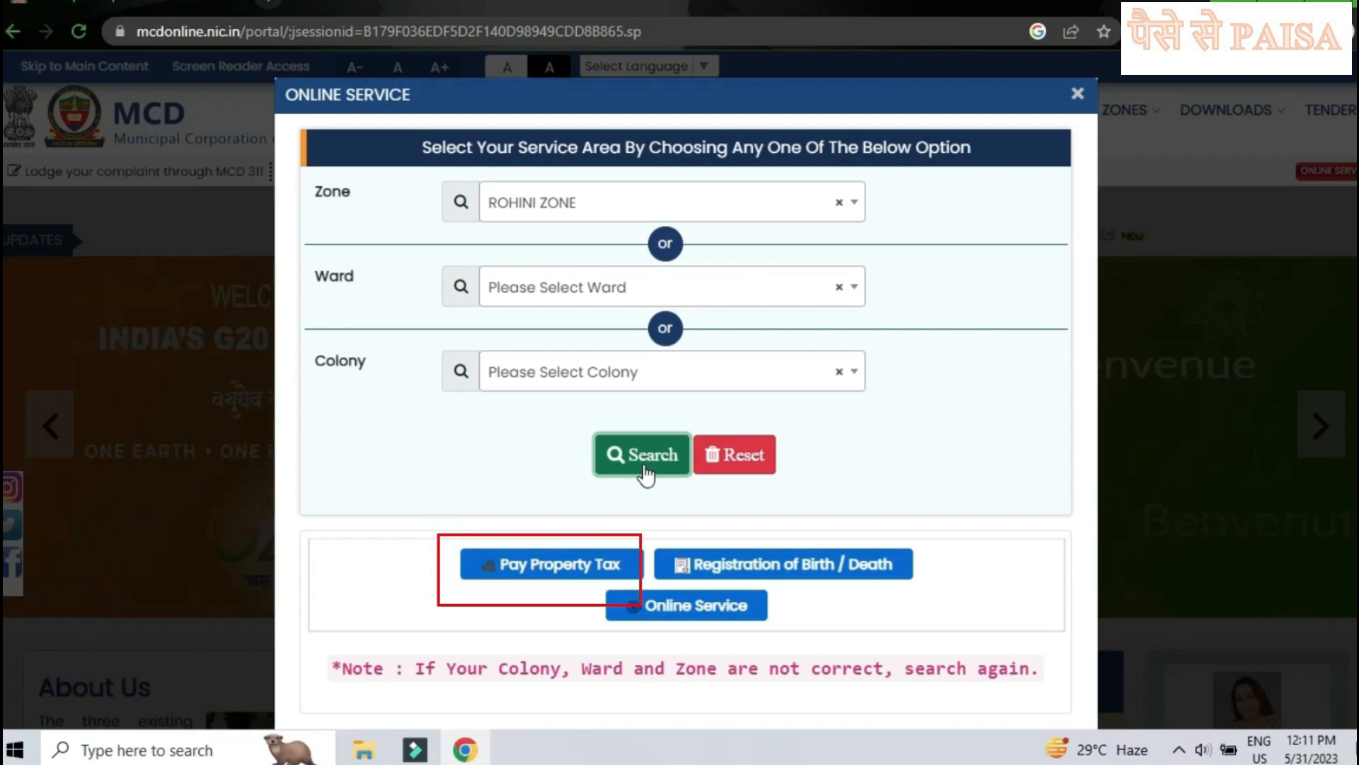
Go to the property tax payment service and open the new-user sign-up form
{"action": "left_click", "coordinate": [573, 564]}
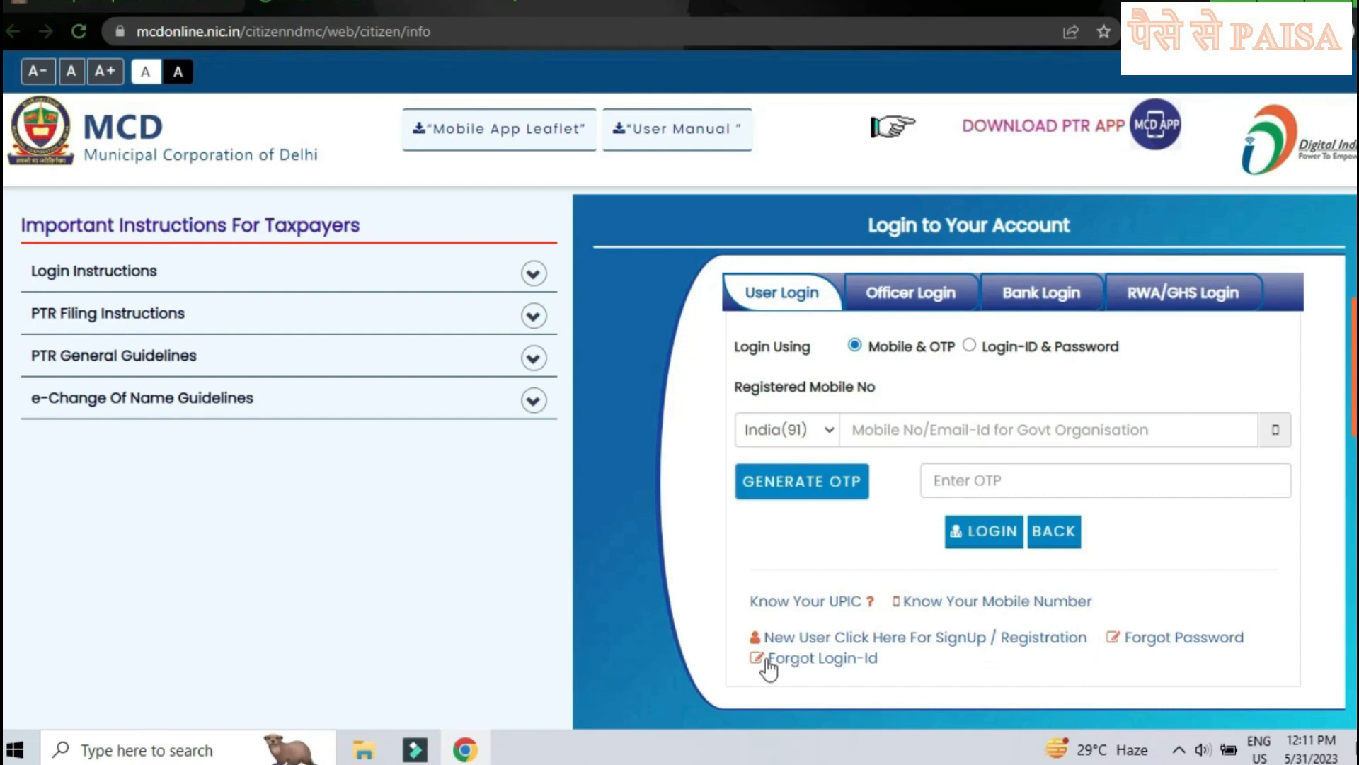
{"action": "left_click", "coordinate": [921, 646]}
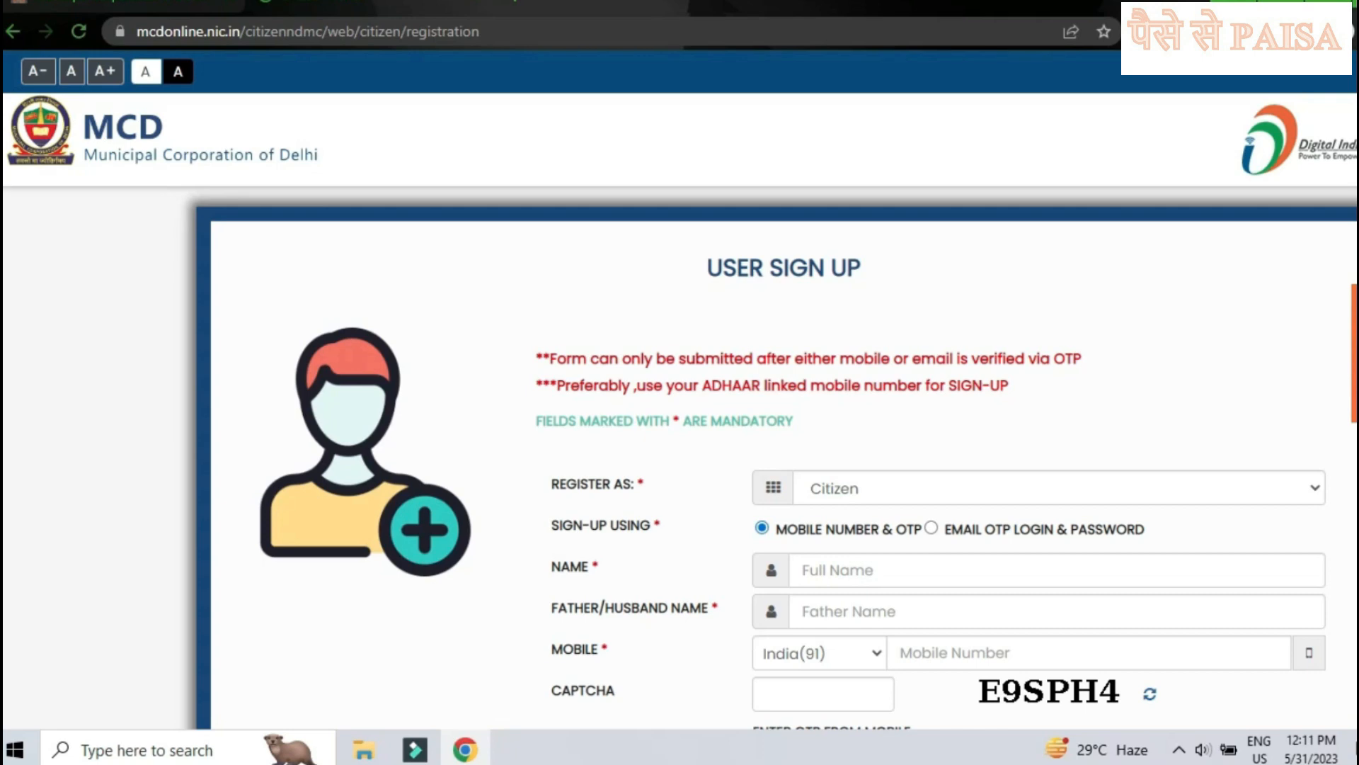
Fill in the applicant's name, father's name, mobile number and captcha, request an OTP and verify the mobile number with it
{"action": "scroll", "coordinate": [1345, 293], "scroll_direction": "down", "scroll_amount": 3}
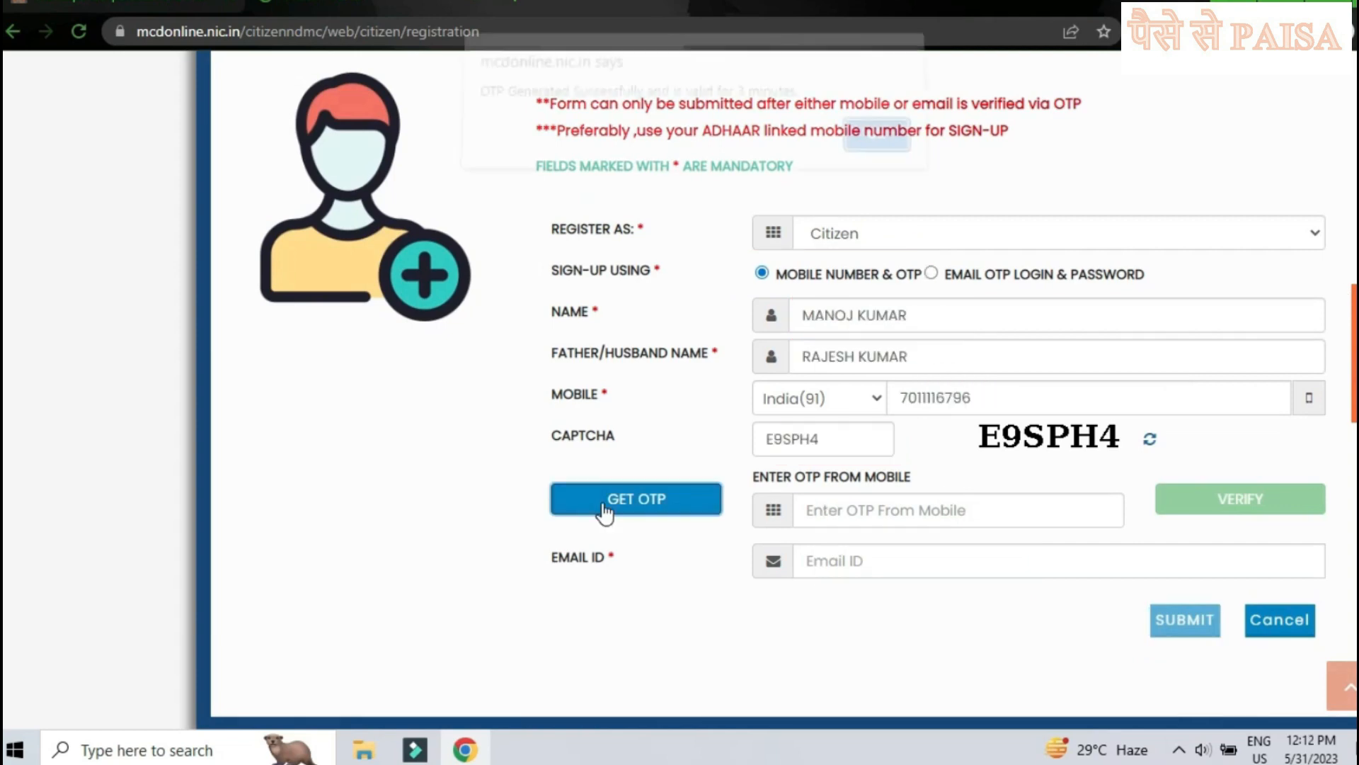
{"action": "left_click", "coordinate": [606, 509]}
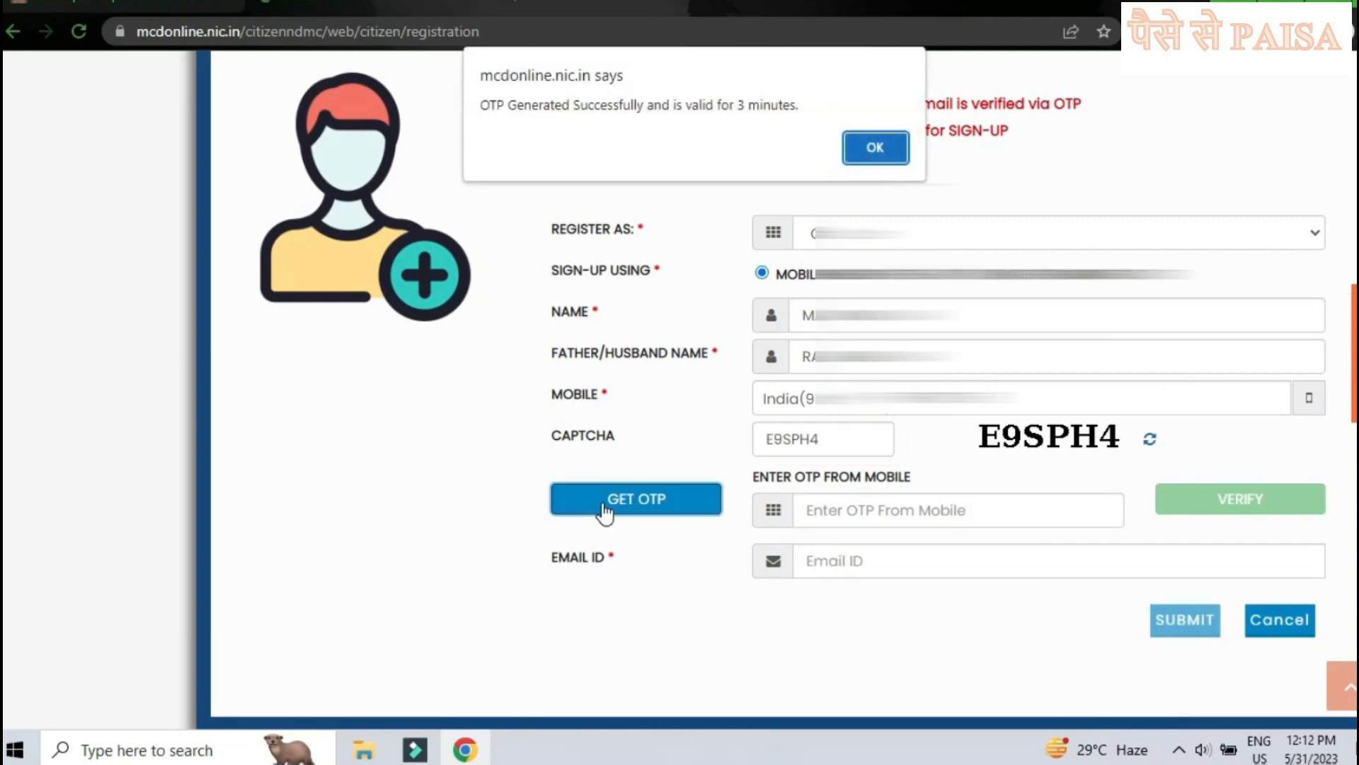
{"action": "left_click", "coordinate": [871, 163]}
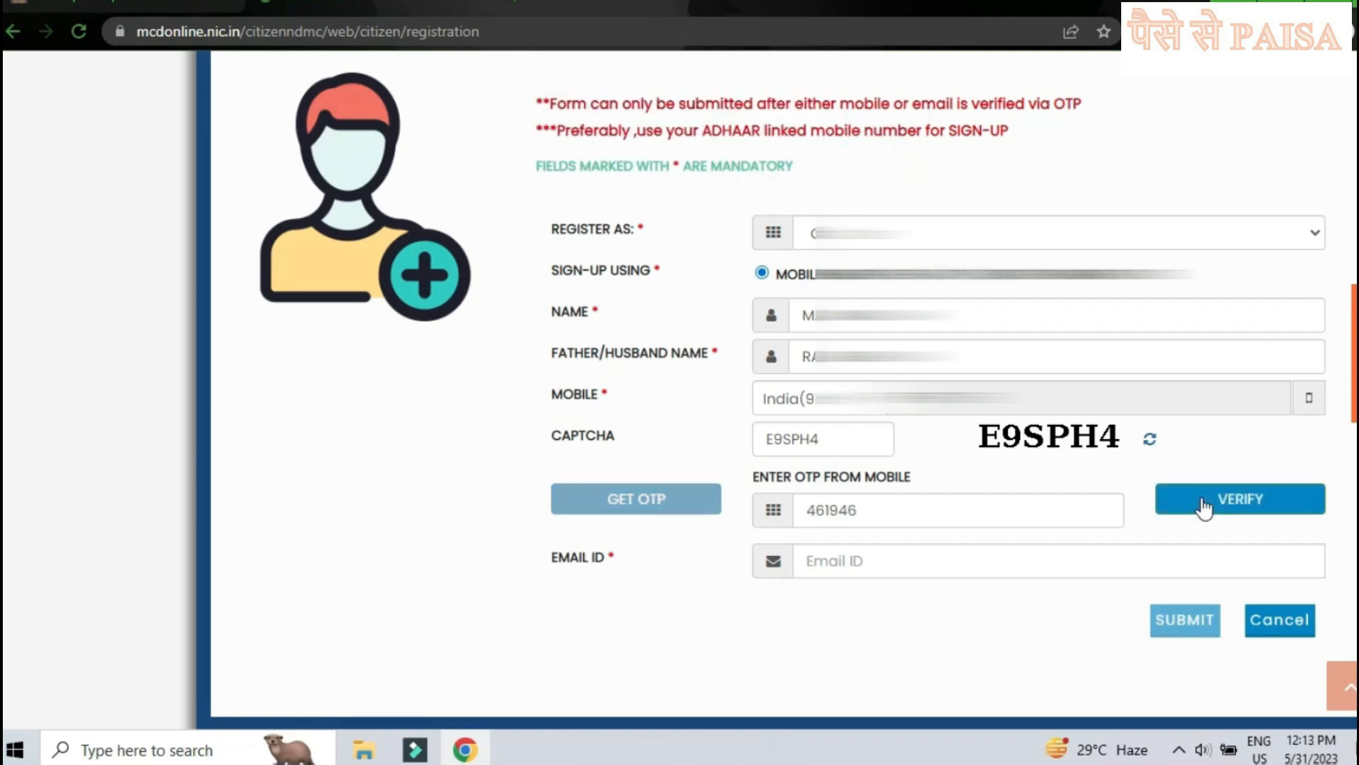
{"action": "left_click", "coordinate": [1203, 506]}
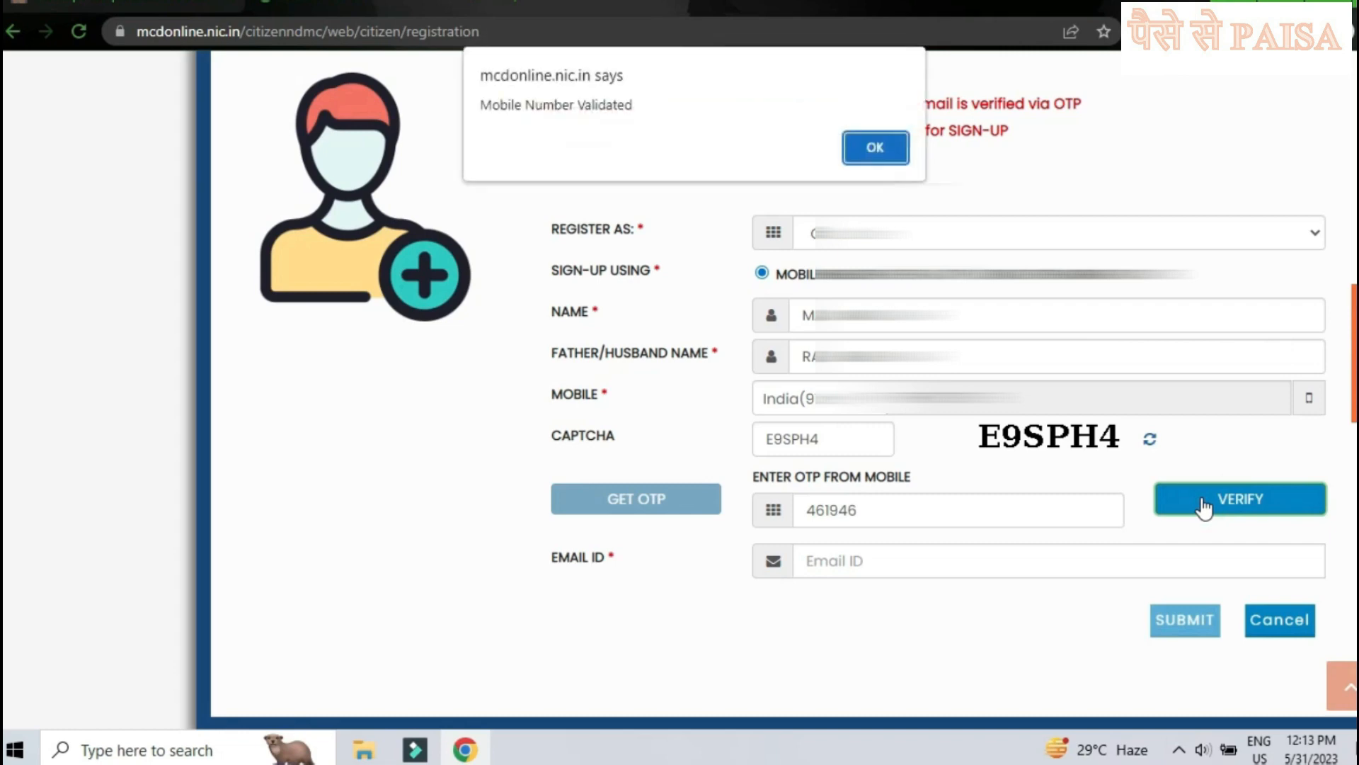
{"action": "left_click", "coordinate": [863, 151]}
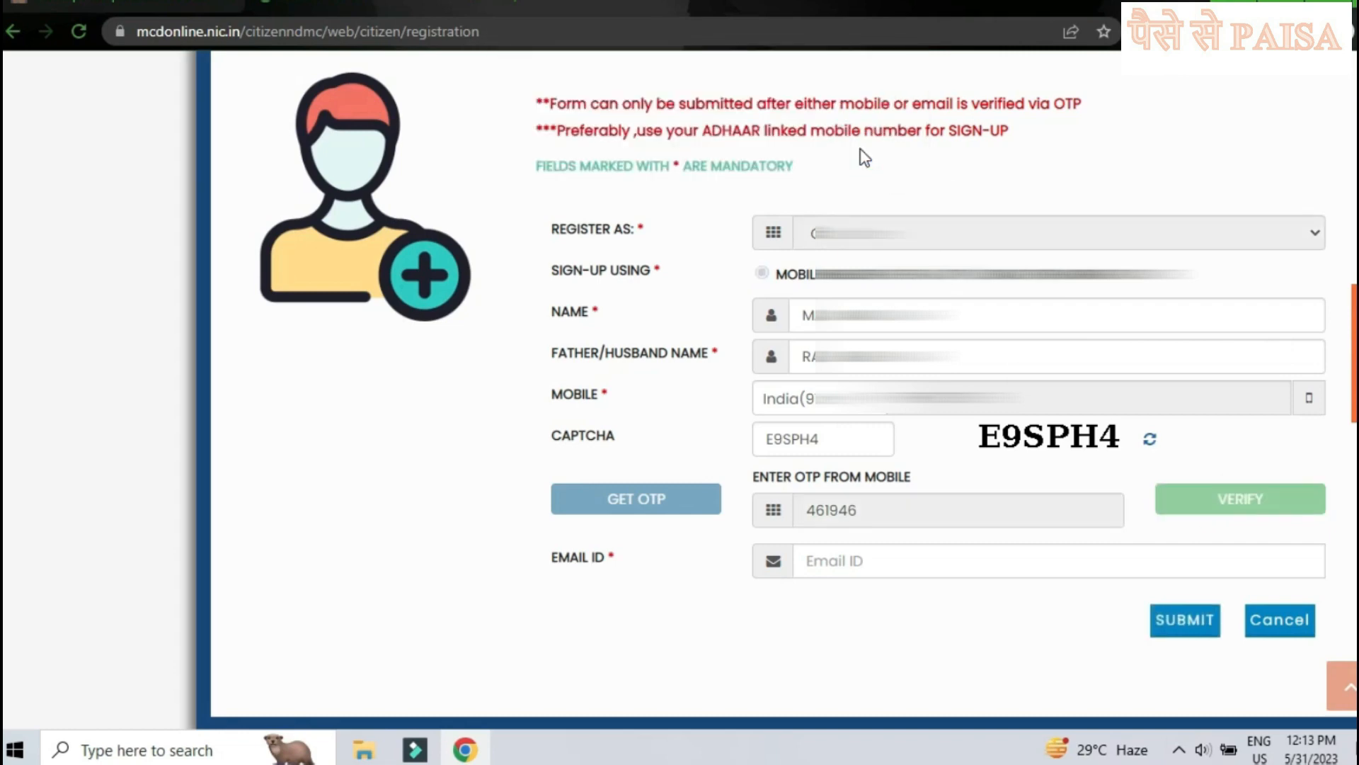
Fill in the applicant's e-mail address and submit the sign-up form
{"action": "left_click", "coordinate": [970, 552]}
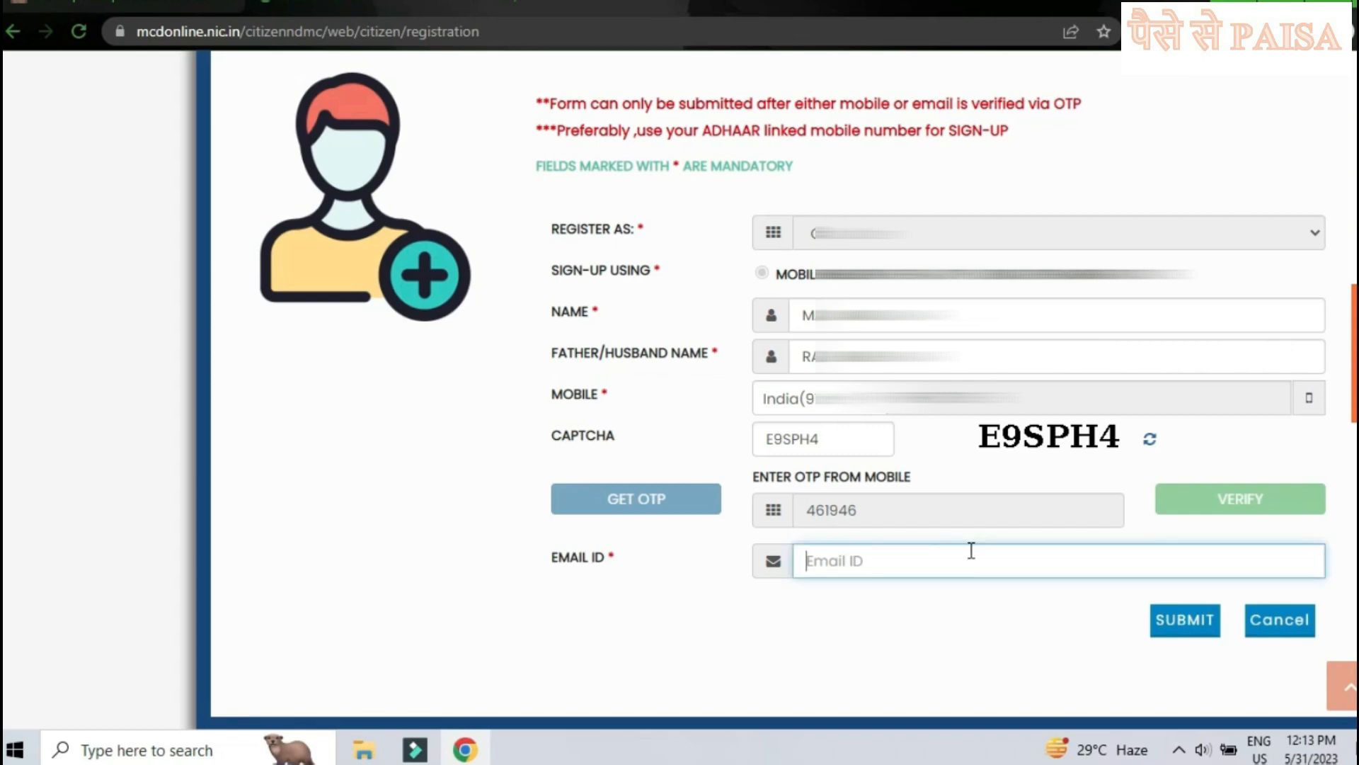
{"action": "key", "text": "ctrl+v"}
{"action": "left_click", "coordinate": [1177, 625]}
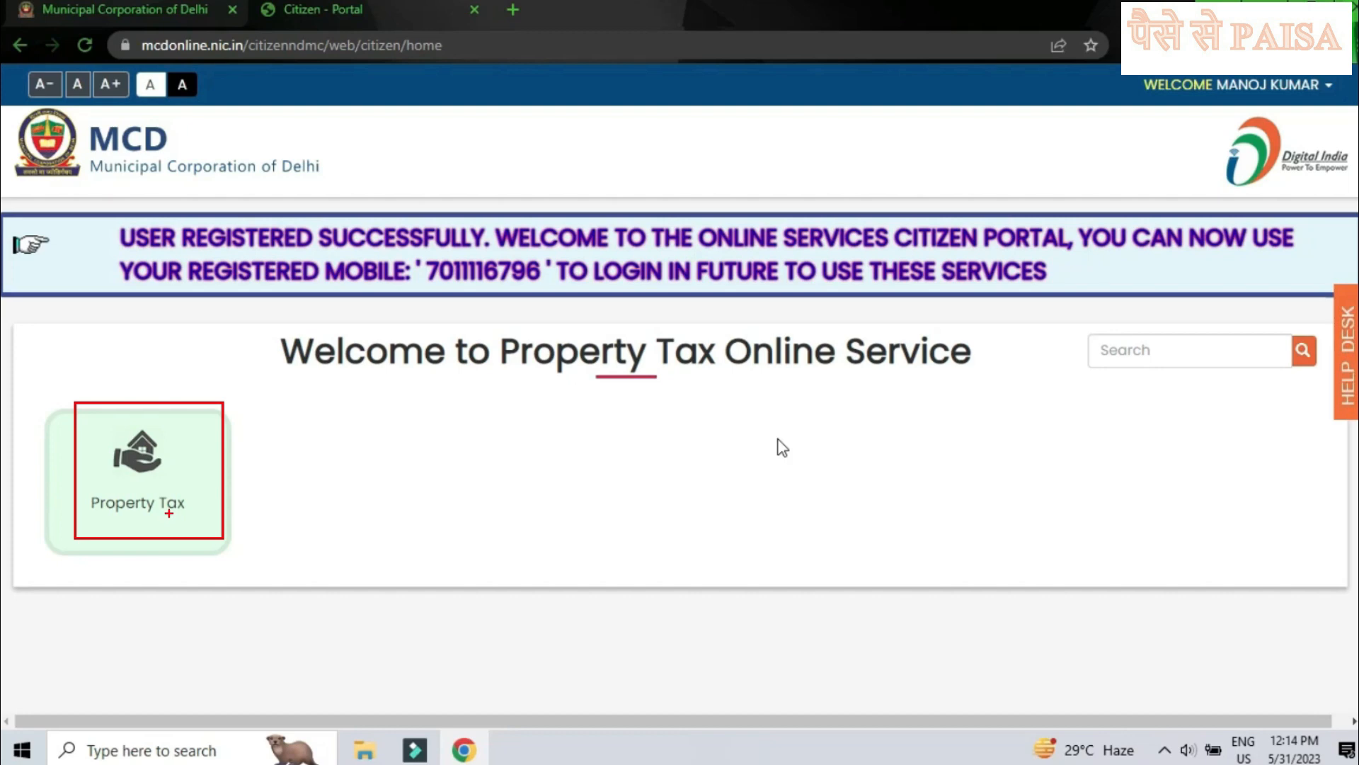
Open the Property Tax service and start registering a new property by applying for a new UPIC
{"action": "left_click", "coordinate": [134, 455]}
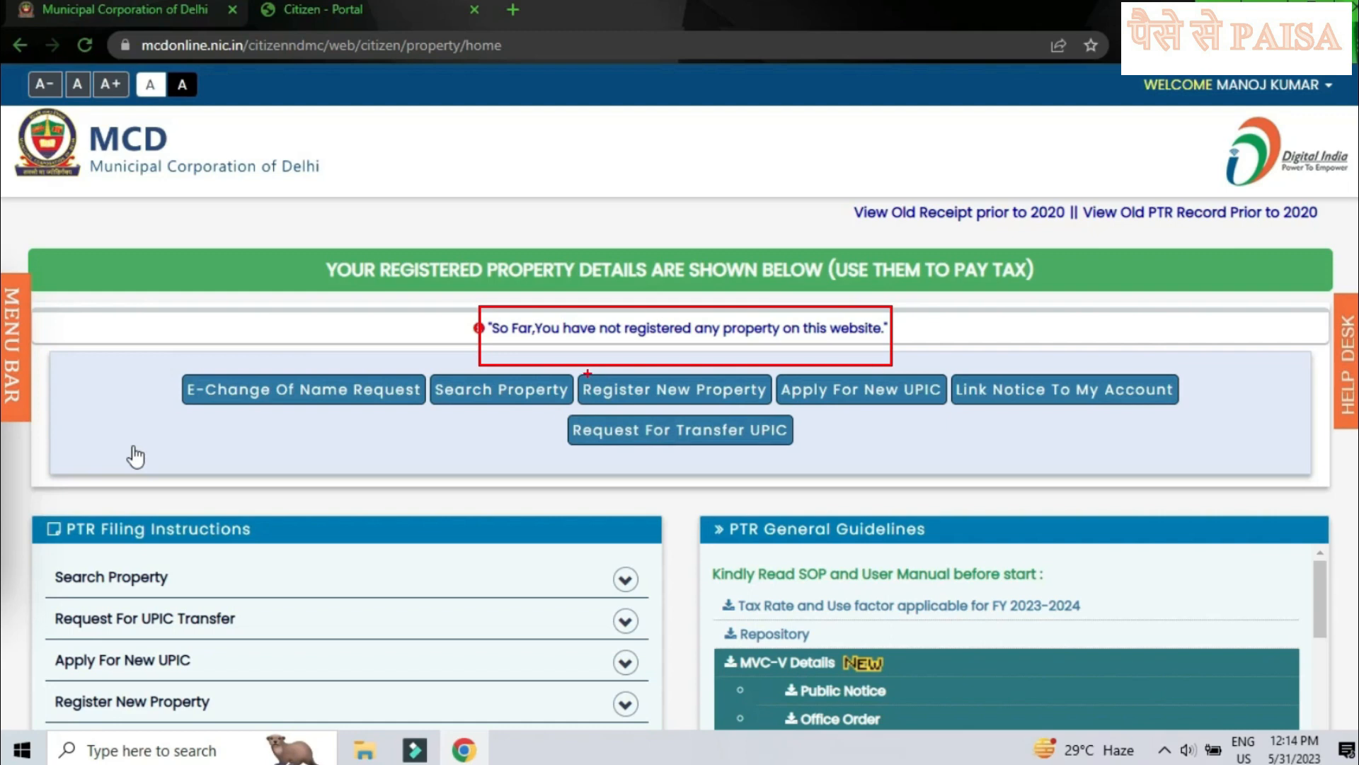
{"action": "mouse_move", "coordinate": [578, 363]}
{"action": "left_mouse_down"}
{"action": "mouse_move", "coordinate": [673, 395]}
{"action": "mouse_move", "coordinate": [815, 405]}
{"action": "left_mouse_up"}
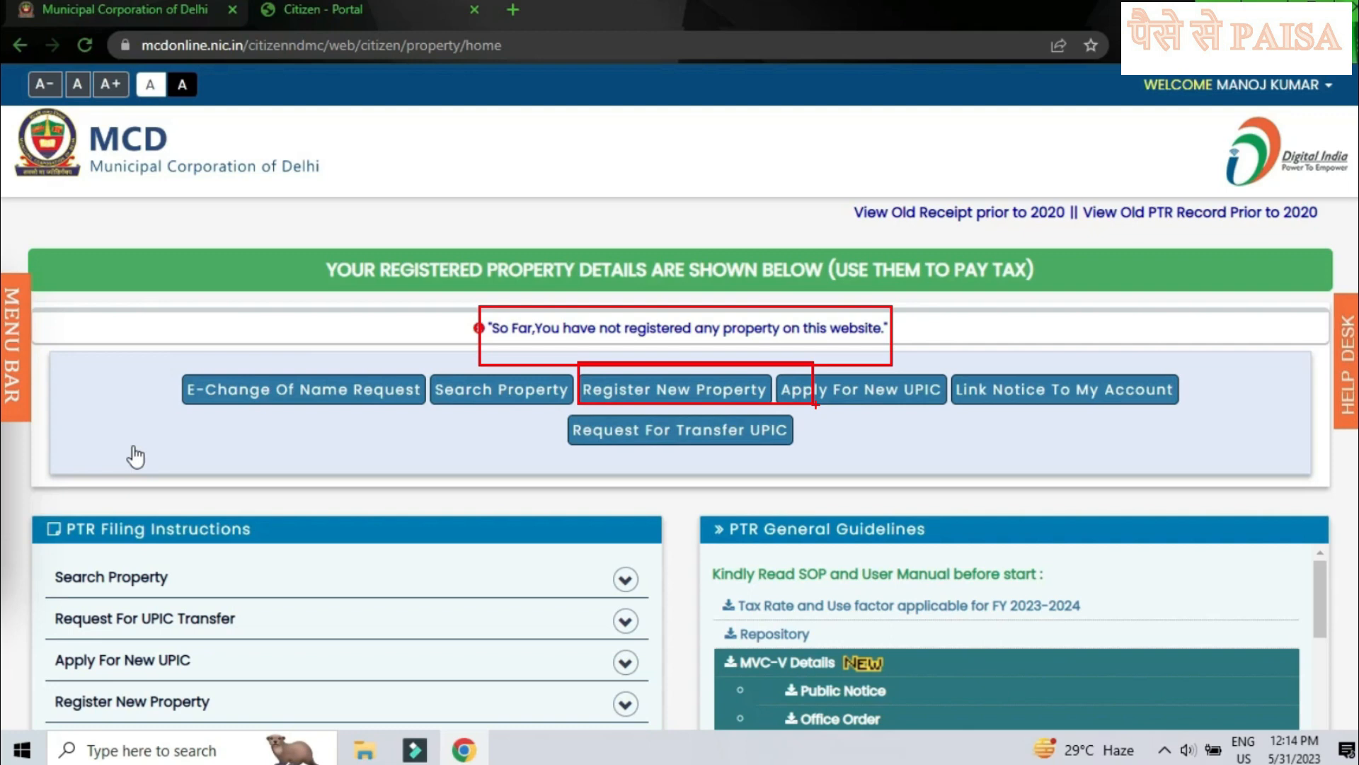
{"action": "left_click", "coordinate": [665, 395]}
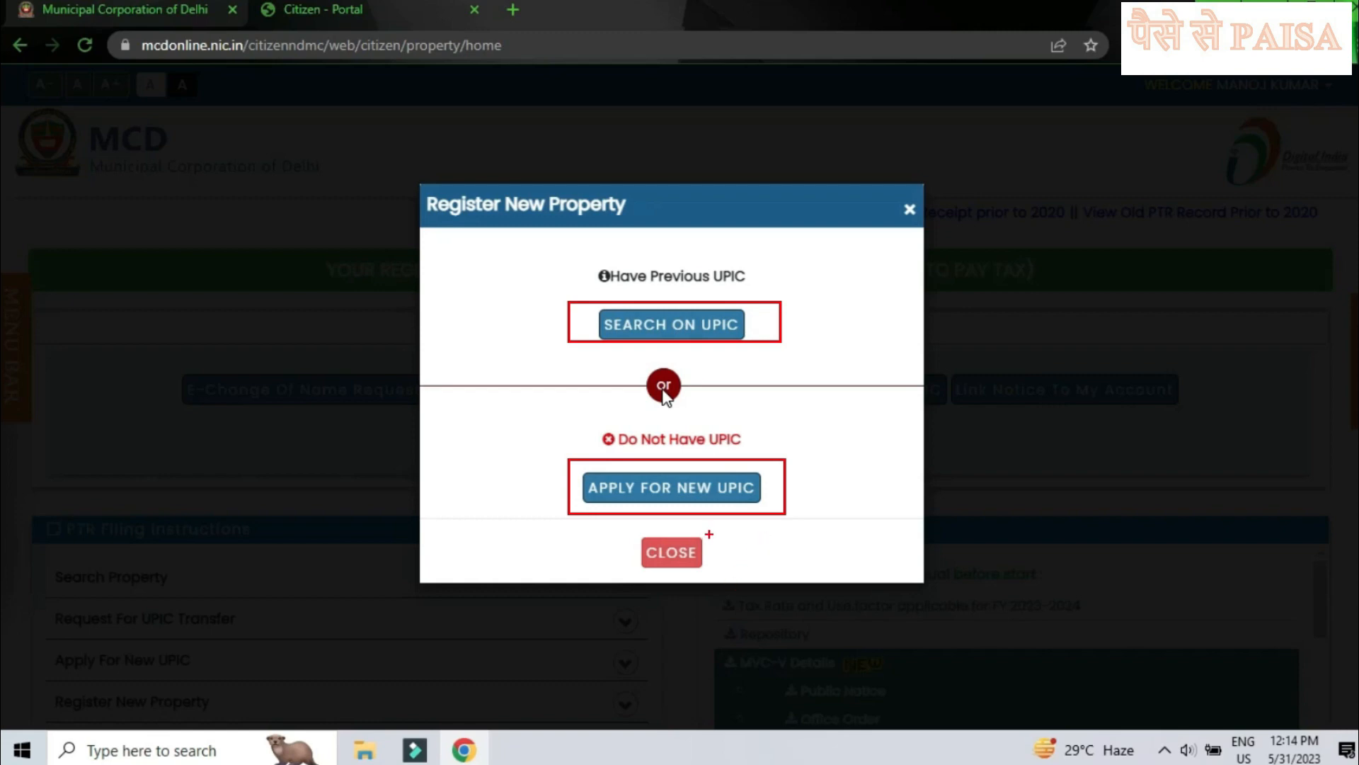
{"action": "left_click", "coordinate": [673, 489]}
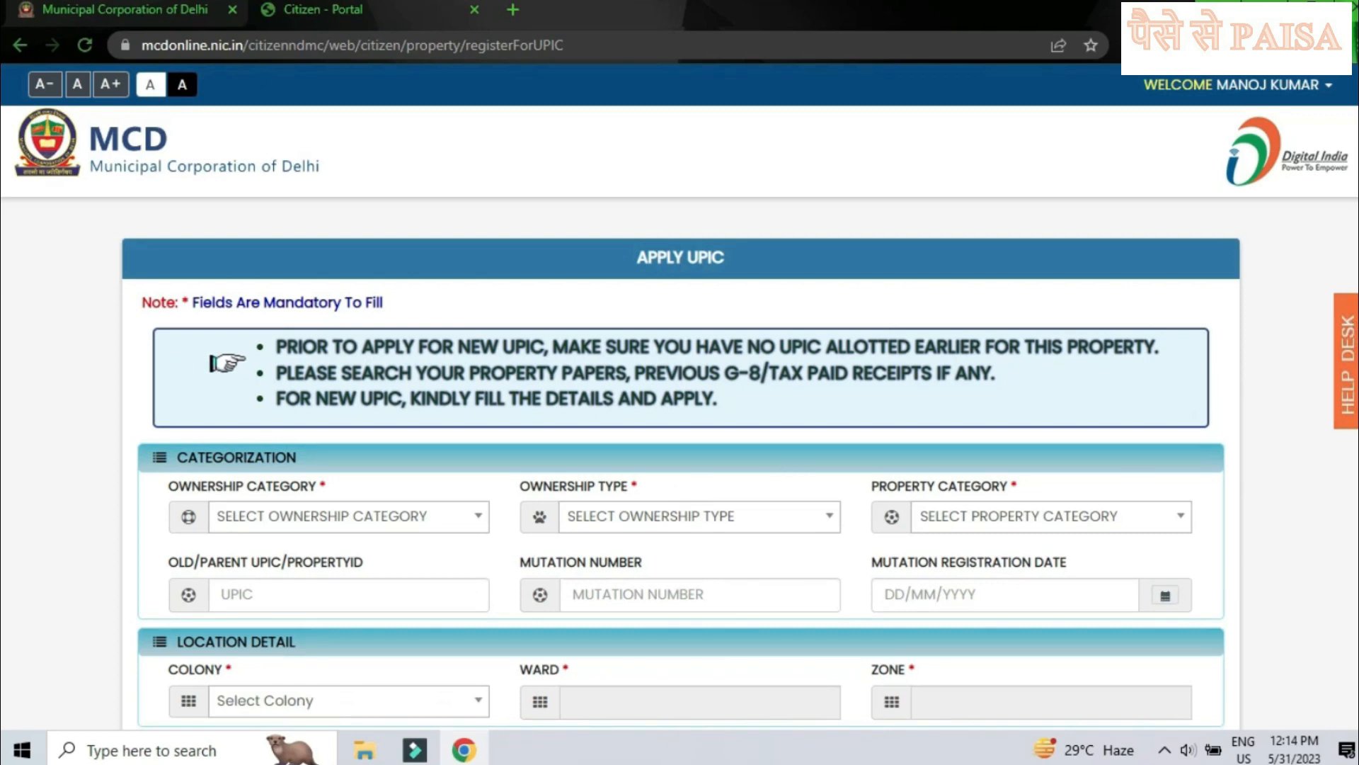
Set the ownership category to INDIVIDUAL and the ownership type to SINGLE OWNER in the UPIC application
{"action": "scroll", "coordinate": [622, 358], "scroll_direction": "down", "scroll_amount": 3}
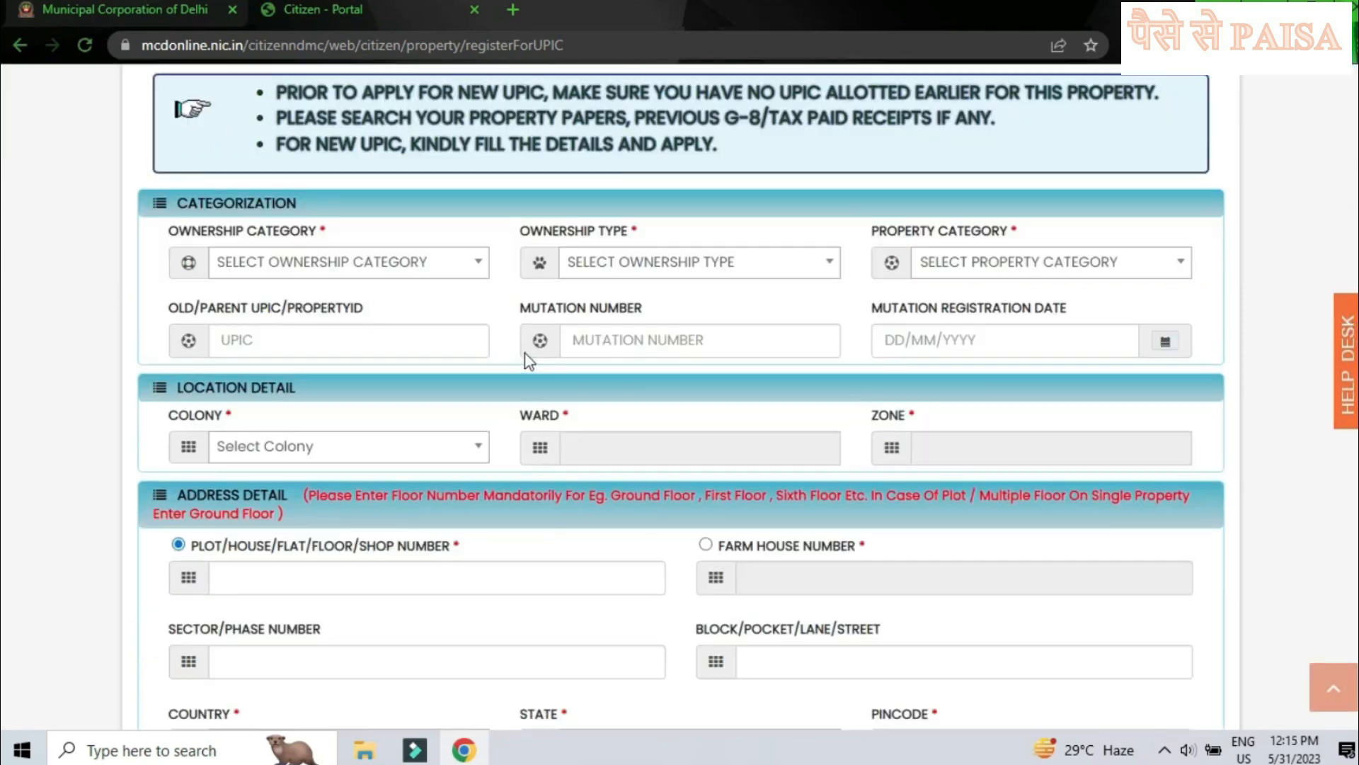
{"action": "left_click", "coordinate": [420, 273]}
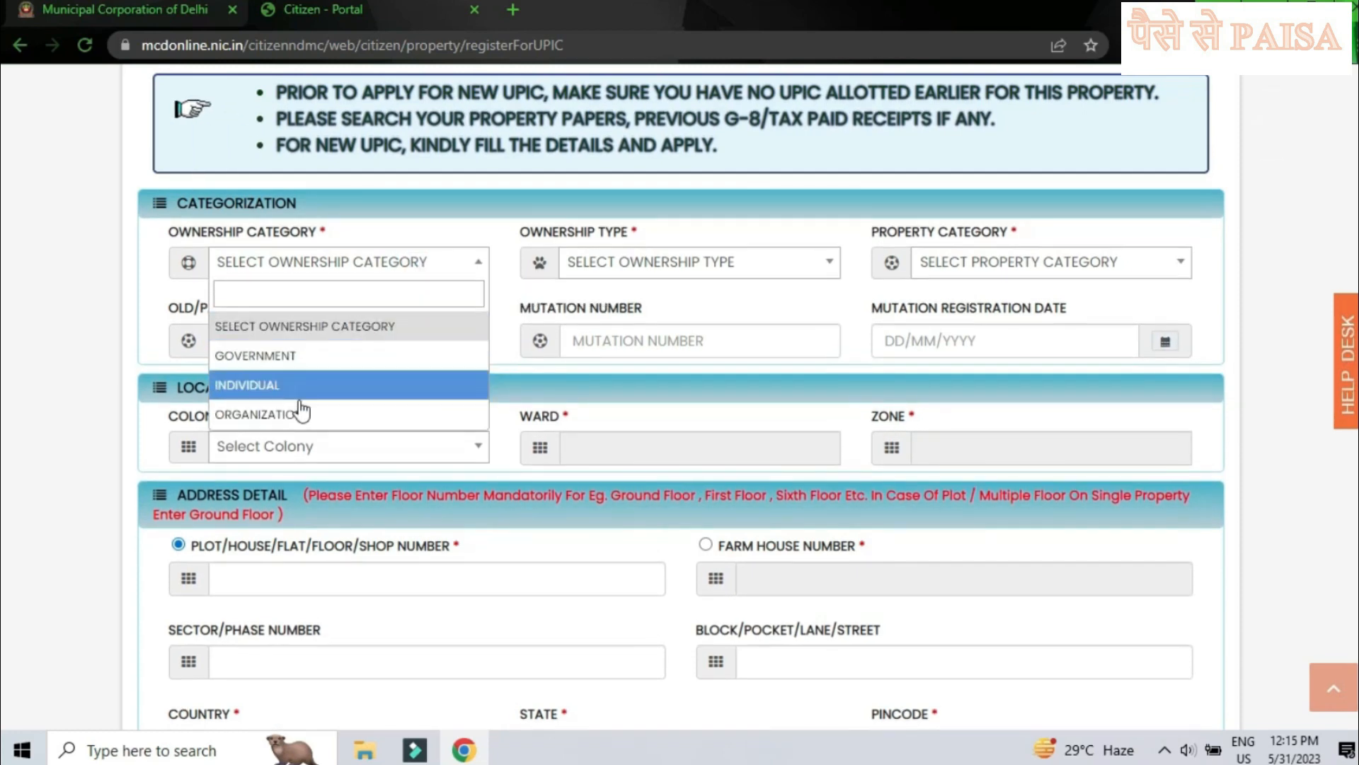
{"action": "left_click", "coordinate": [295, 402]}
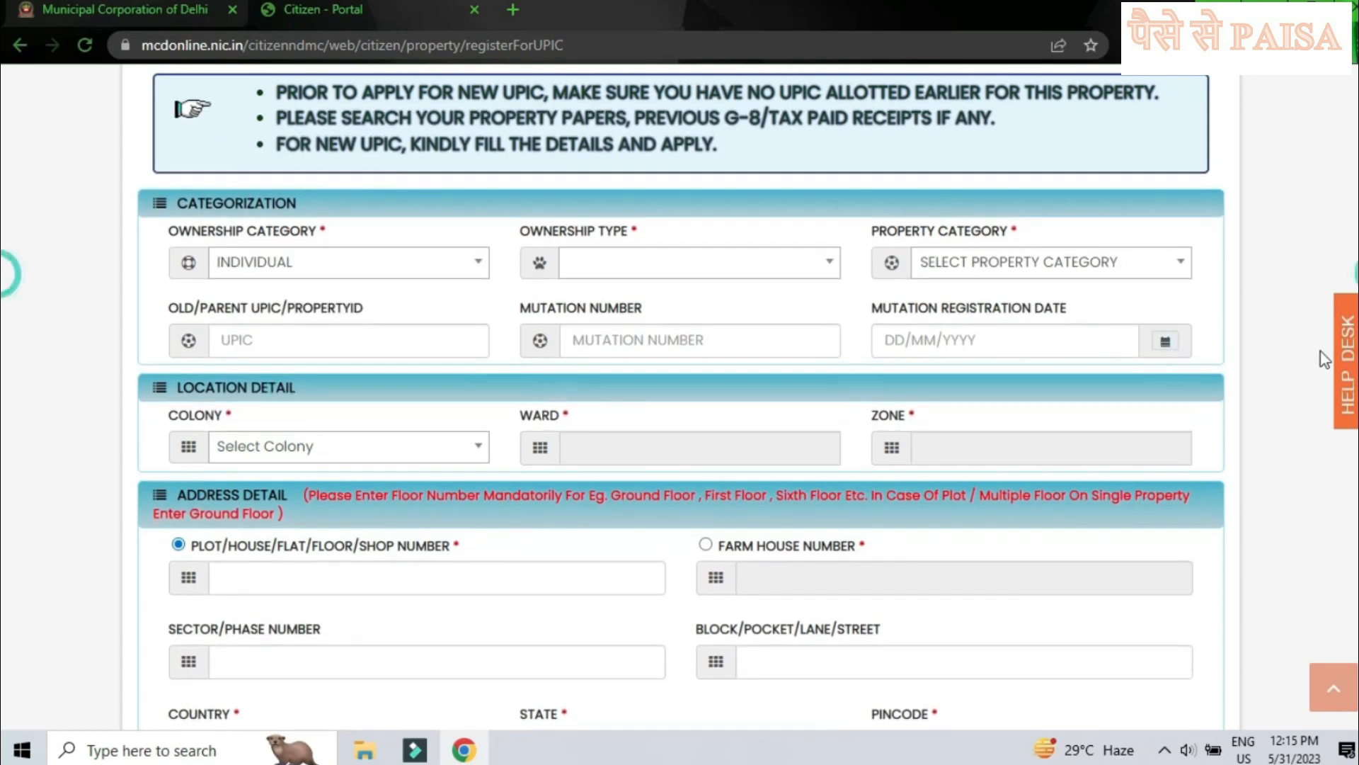
{"action": "scroll", "coordinate": [1126, 415], "scroll_direction": "up", "scroll_amount": 3}
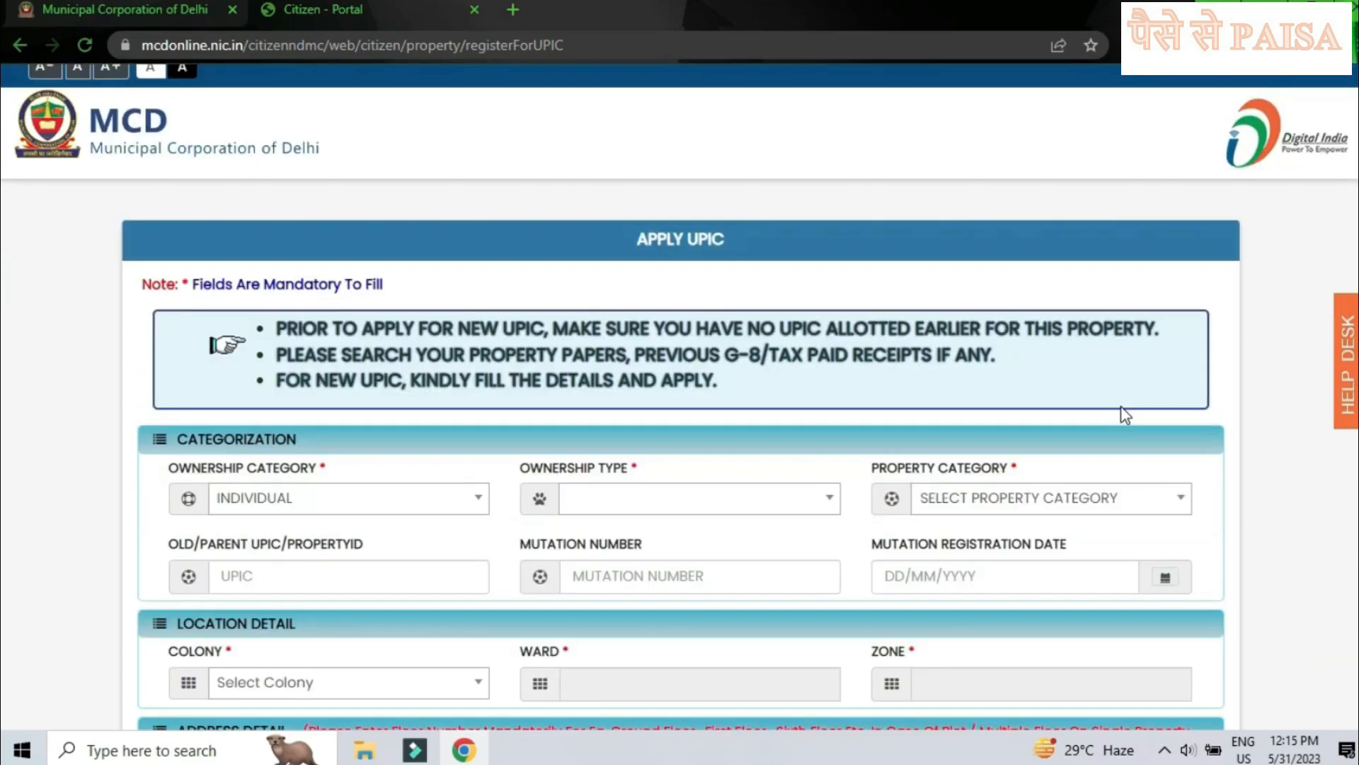
{"action": "left_click", "coordinate": [831, 509]}
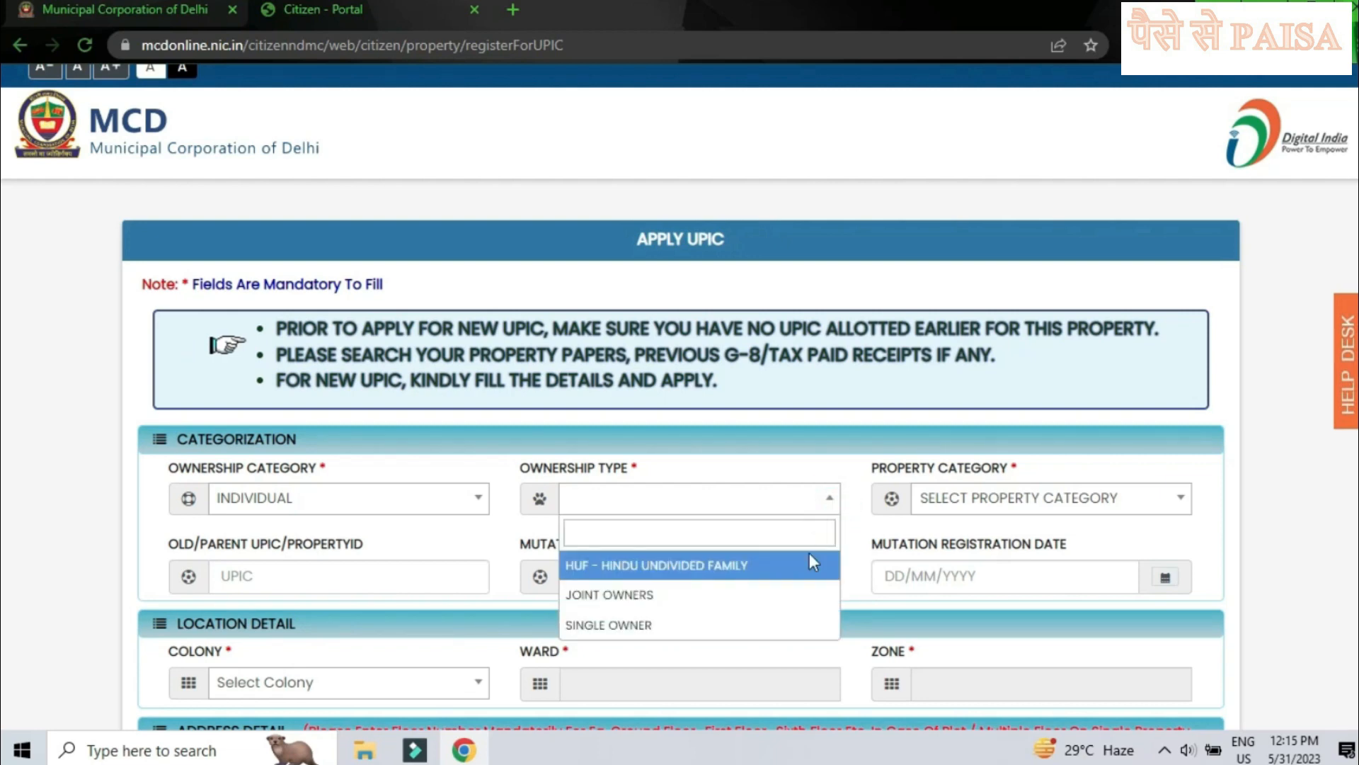
{"action": "scroll", "coordinate": [706, 623], "scroll_direction": "down", "scroll_amount": 1}
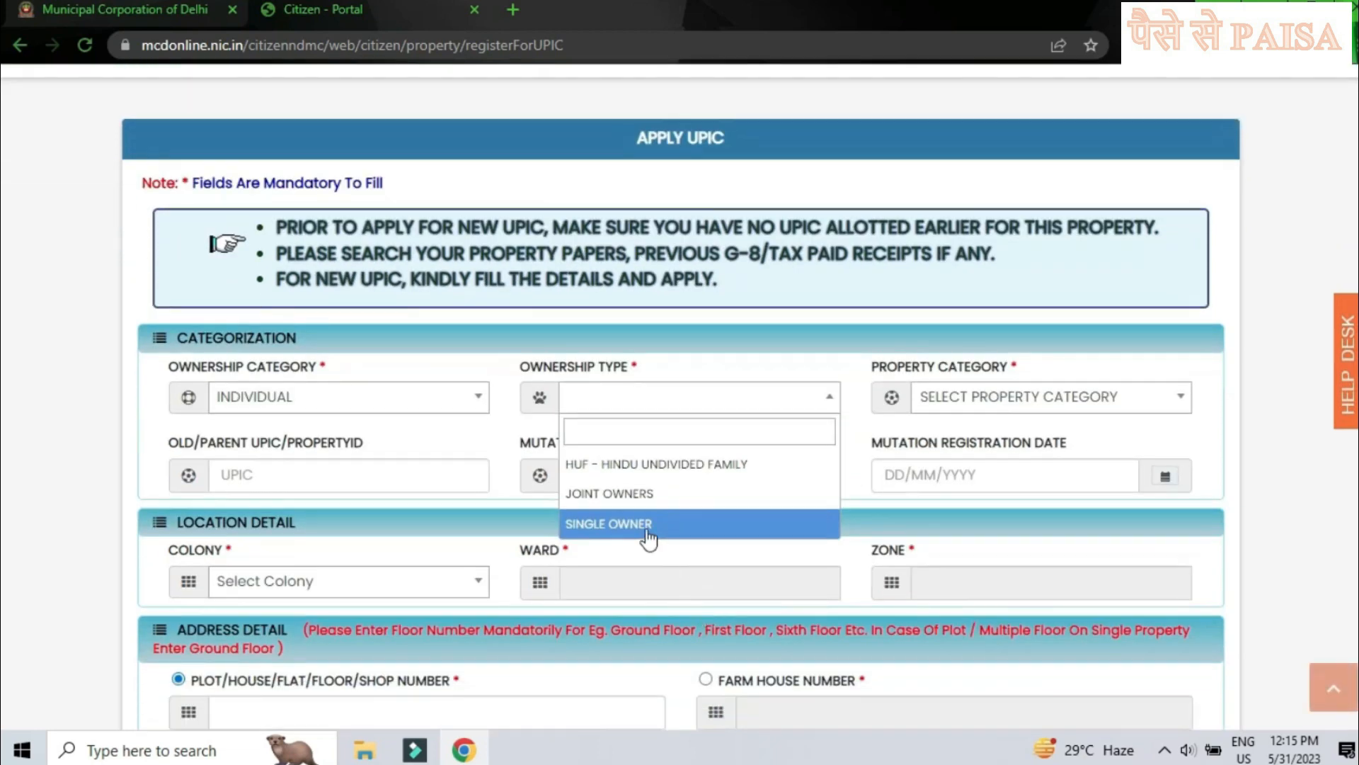
{"action": "left_click", "coordinate": [649, 524]}
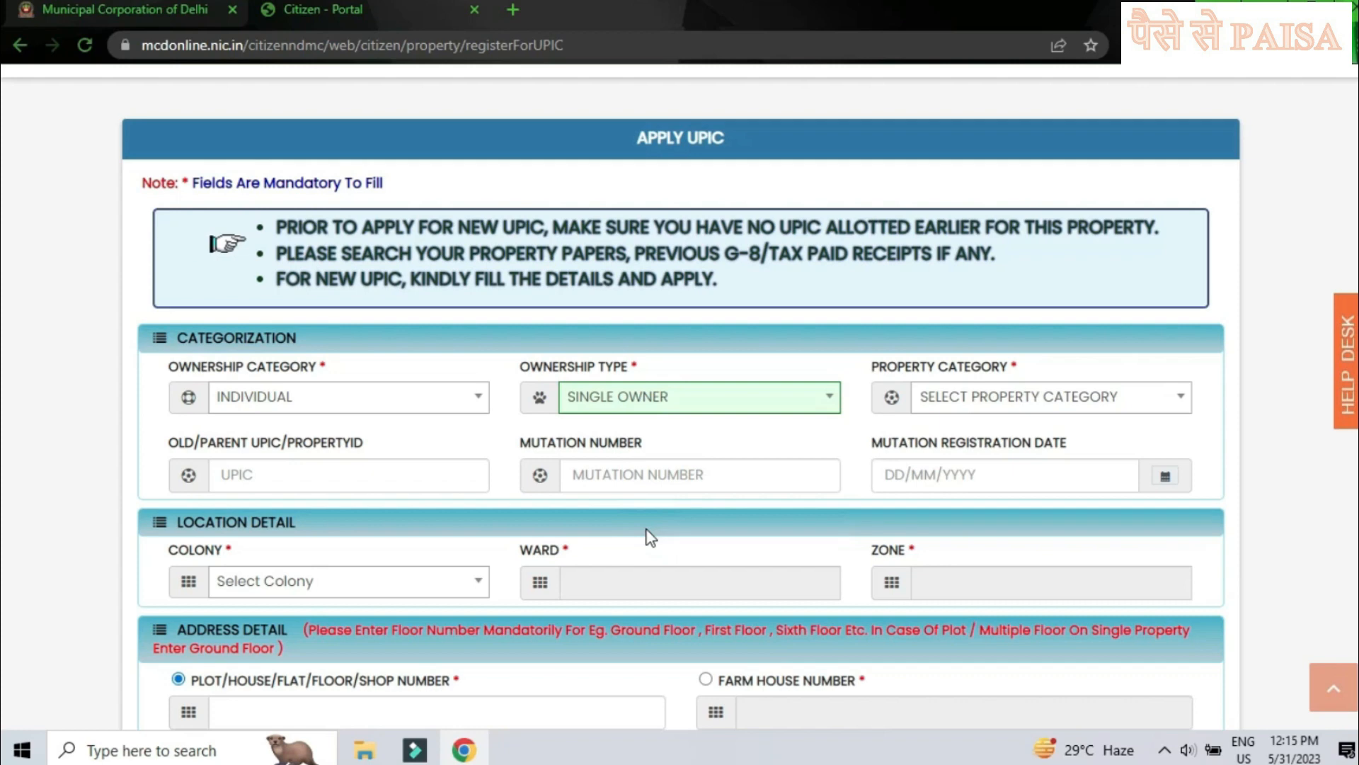
Set the property category to RESIDENTIAL
{"action": "left_click", "coordinate": [1131, 411]}
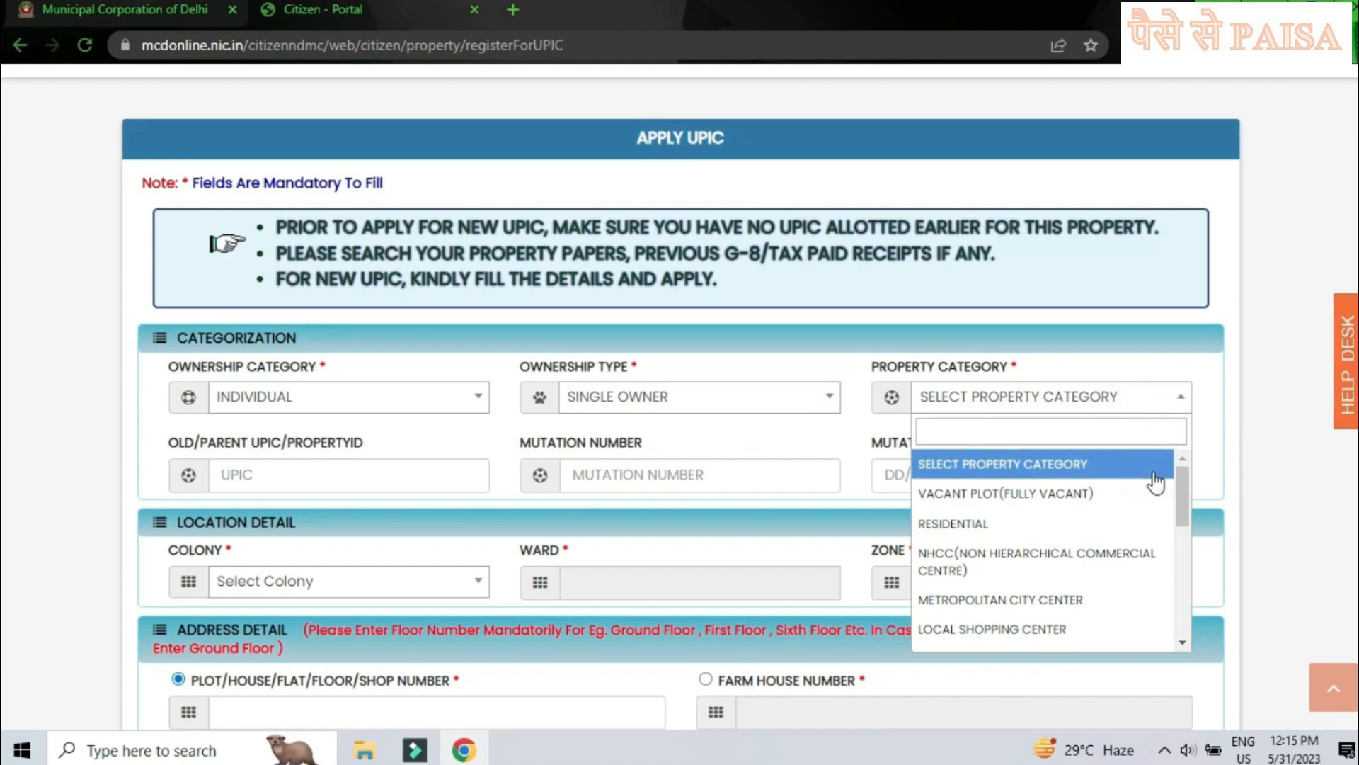
{"action": "left_click_drag", "start_coordinate": [1180, 490], "coordinate": [1161, 464]}
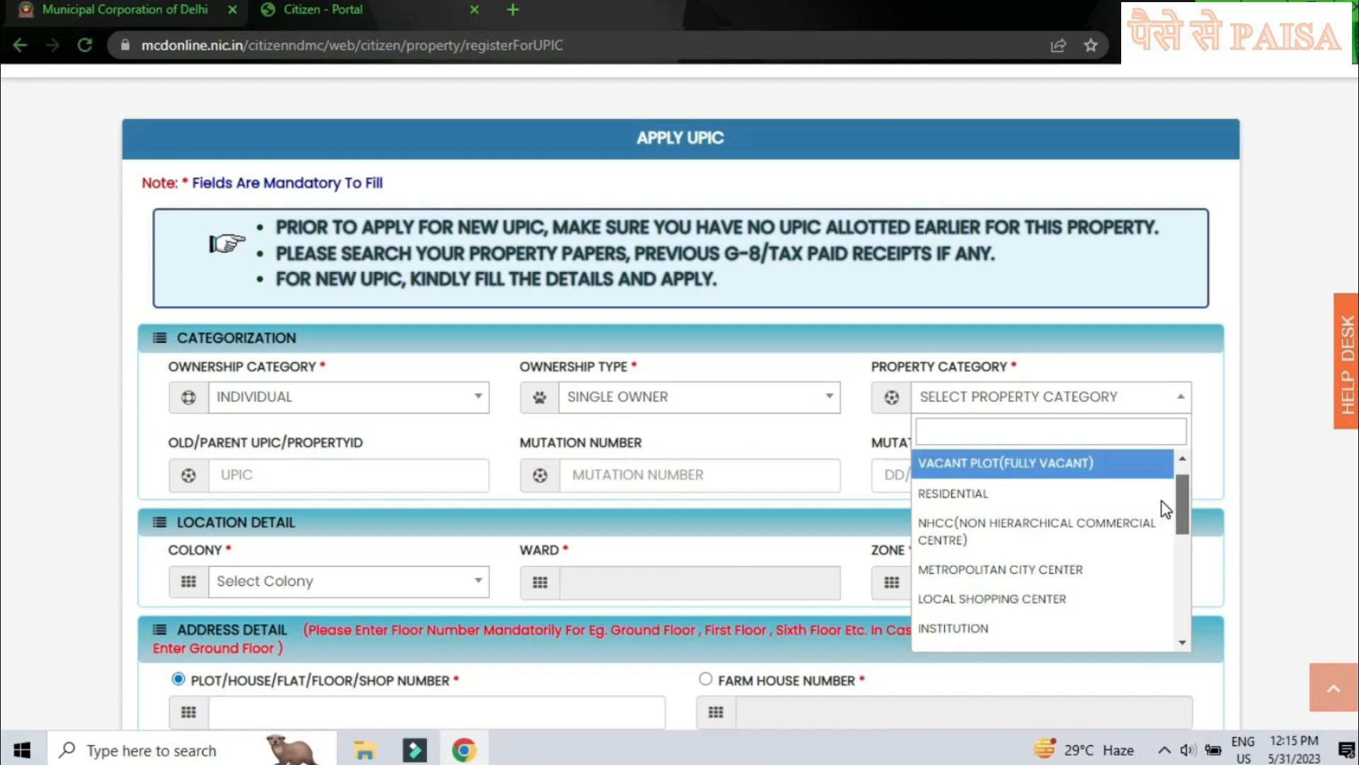
{"action": "left_click", "coordinate": [998, 496]}
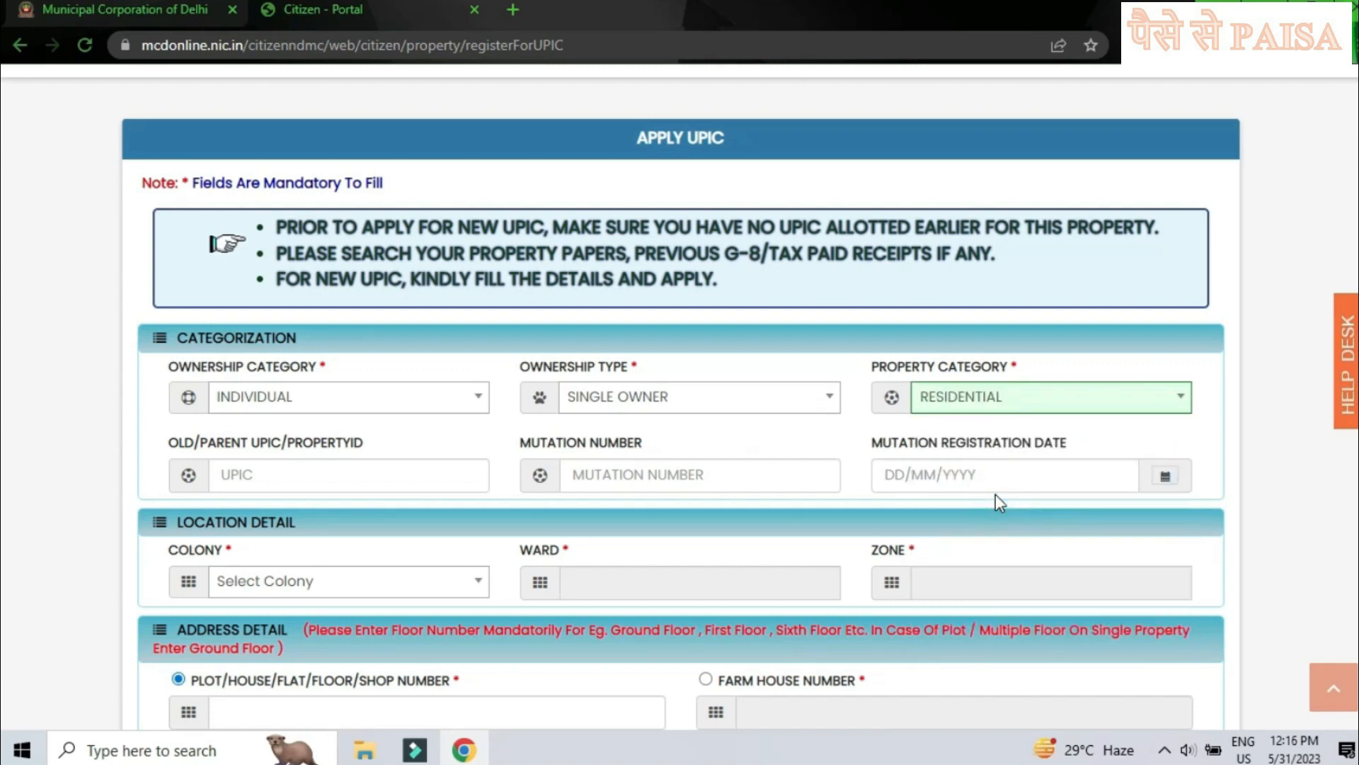
Select the property's colony in the location details and fill in its house number, block and pincode
{"action": "scroll", "coordinate": [996, 494], "scroll_direction": "down", "scroll_amount": 4}
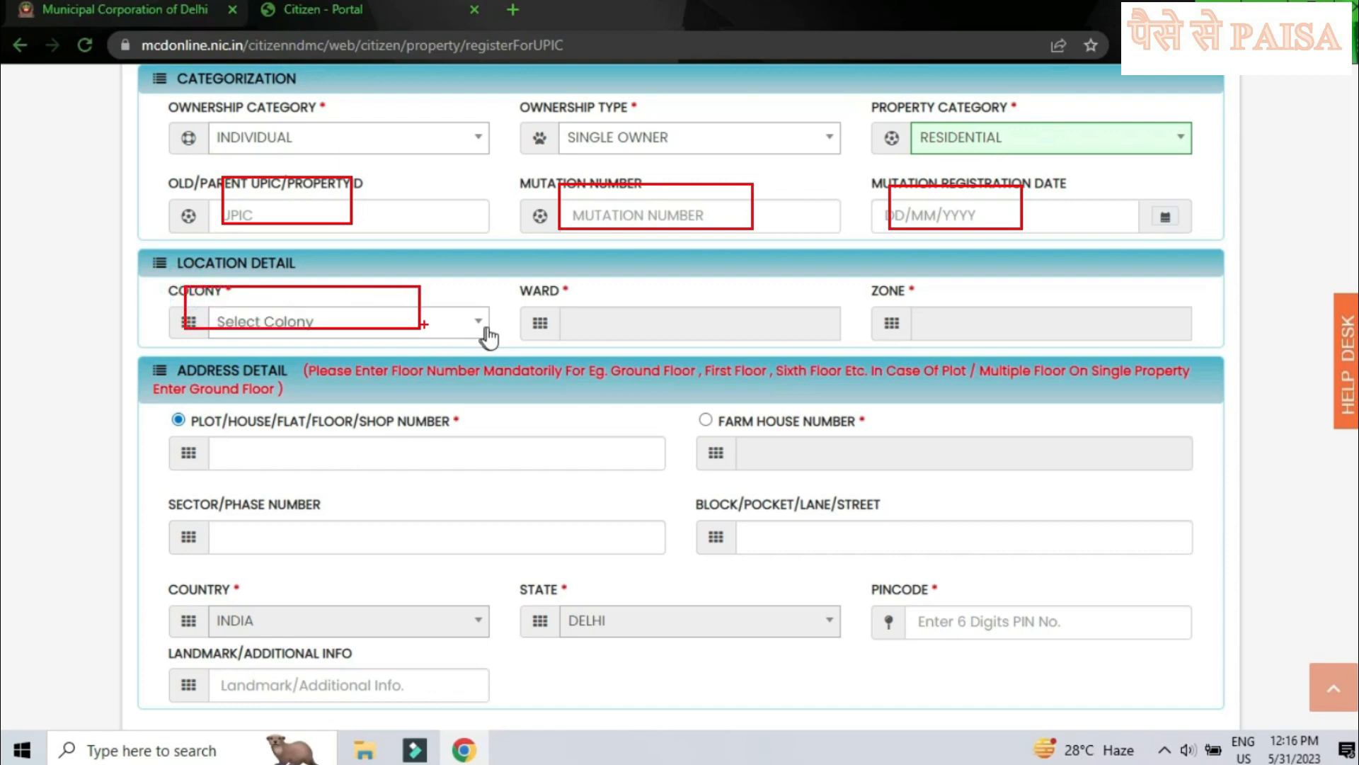
{"action": "left_click", "coordinate": [485, 331]}
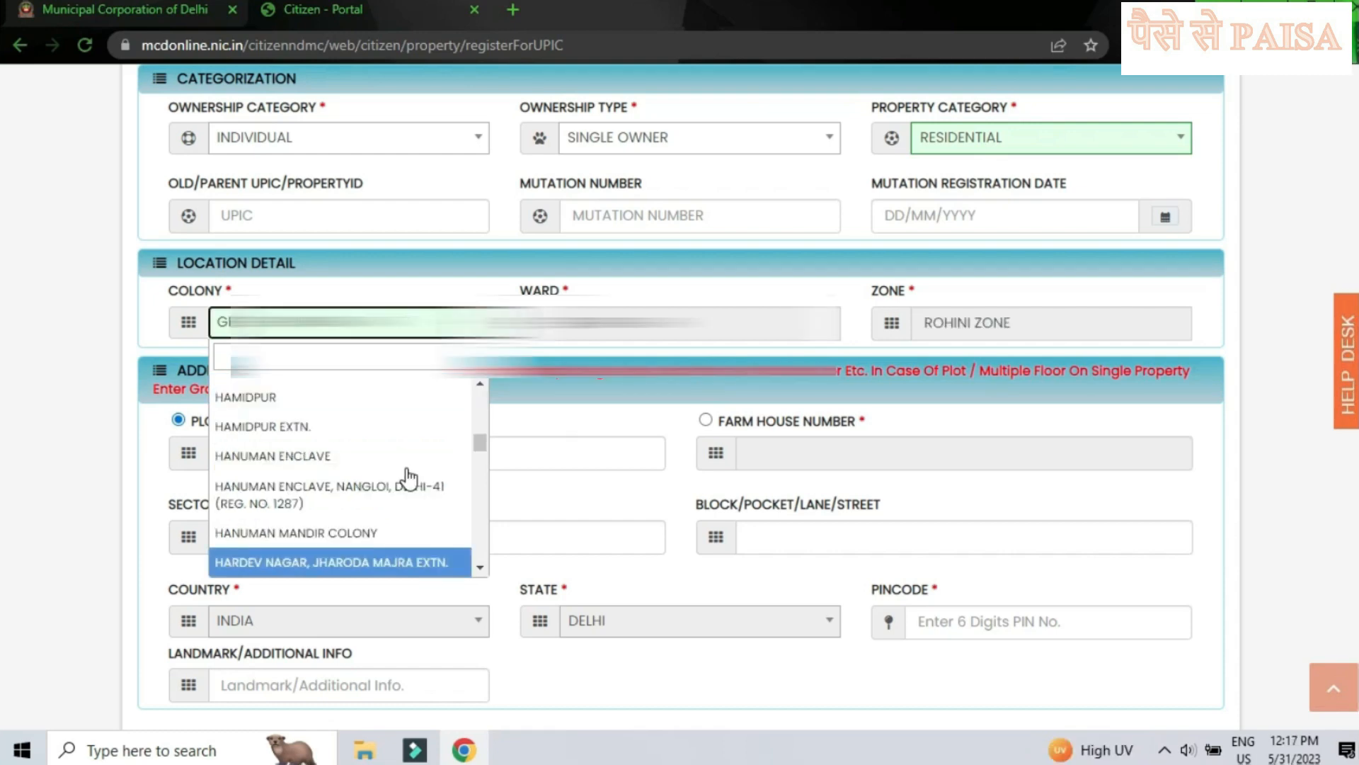
{"action": "scroll", "coordinate": [409, 476], "scroll_direction": "down", "scroll_amount": 7}
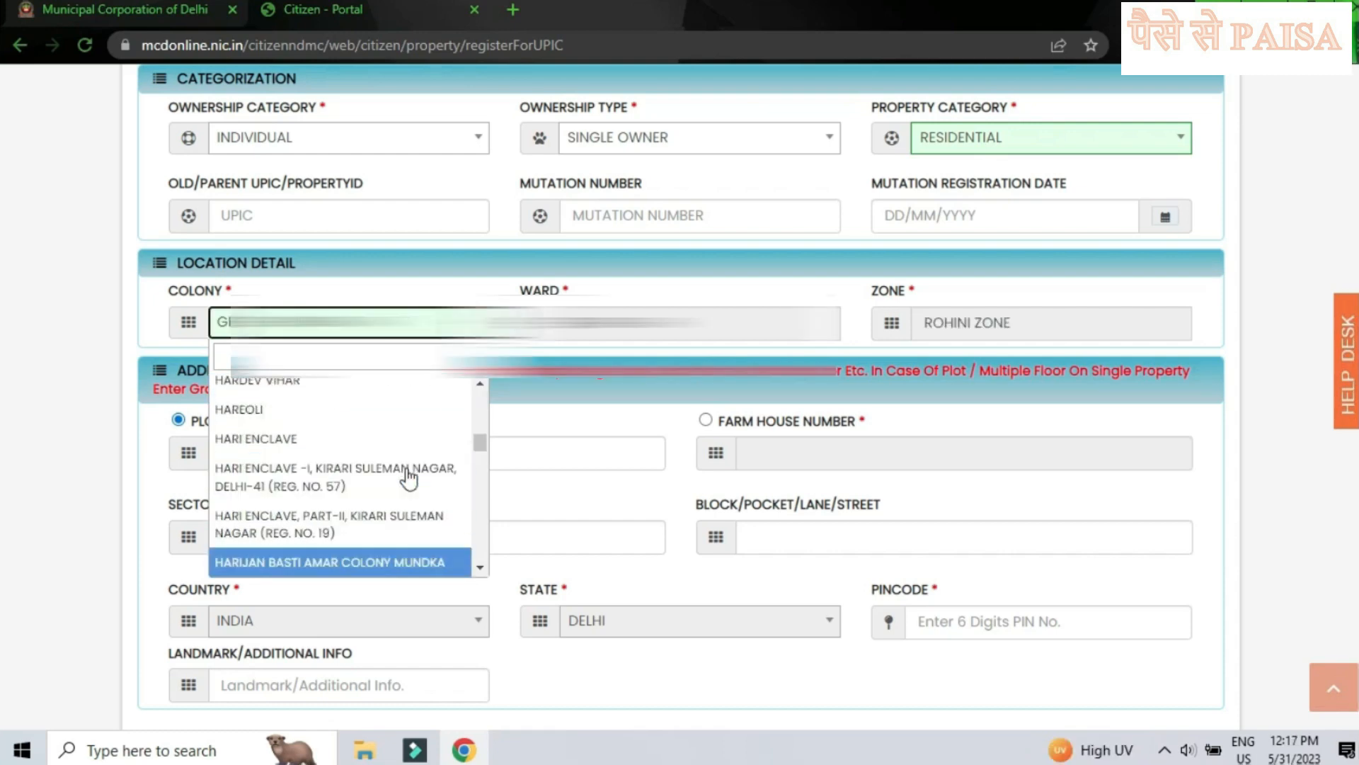
{"action": "key", "text": "Down"}
{"action": "key", "text": "Down"}
{"action": "key", "text": "Down"}
{"action": "key", "text": "Down"}
{"action": "key", "text": "Down"}
{"action": "key", "text": "Down"}
{"action": "key", "text": "Down"}
{"action": "key", "text": "Down"}
{"action": "key", "text": "Down"}
{"action": "key", "text": "Down"}
{"action": "key", "text": "Down"}
{"action": "key", "text": "Down"}
{"action": "key", "text": "Down"}
{"action": "key", "text": "Down"}
{"action": "key", "text": "Down"}
{"action": "key", "text": "Down"}
{"action": "key", "text": "Down"}
{"action": "key", "text": "Down"}
{"action": "key", "text": "Down"}
{"action": "key", "text": "Down"}
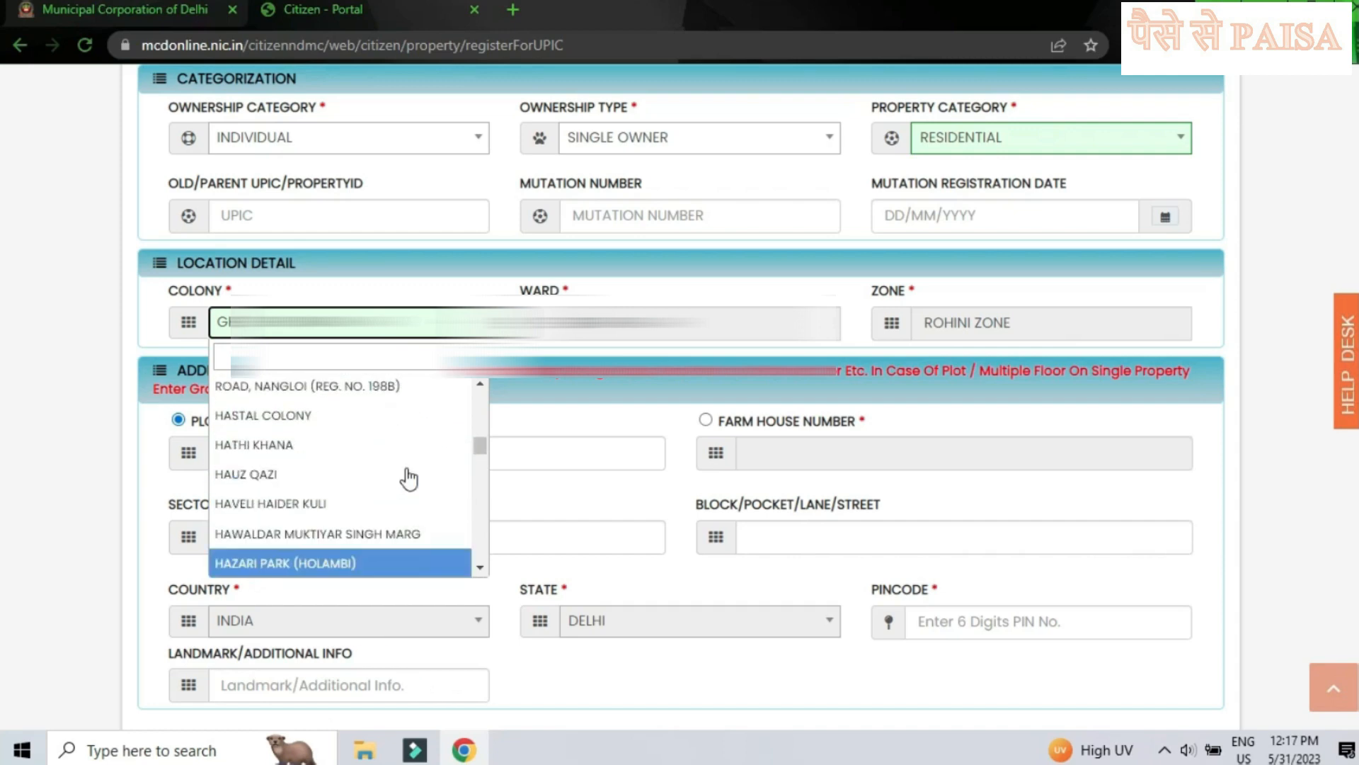
{"action": "key", "text": "Down"}
{"action": "key", "text": "Down"}
{"action": "key", "text": "Down"}
{"action": "key", "text": "Down"}
{"action": "key", "text": "Down"}
{"action": "key", "text": "Down"}
{"action": "key", "text": "Down"}
{"action": "key", "text": "Down"}
{"action": "key", "text": "Down"}
{"action": "key", "text": "Down"}
{"action": "key", "text": "Down"}
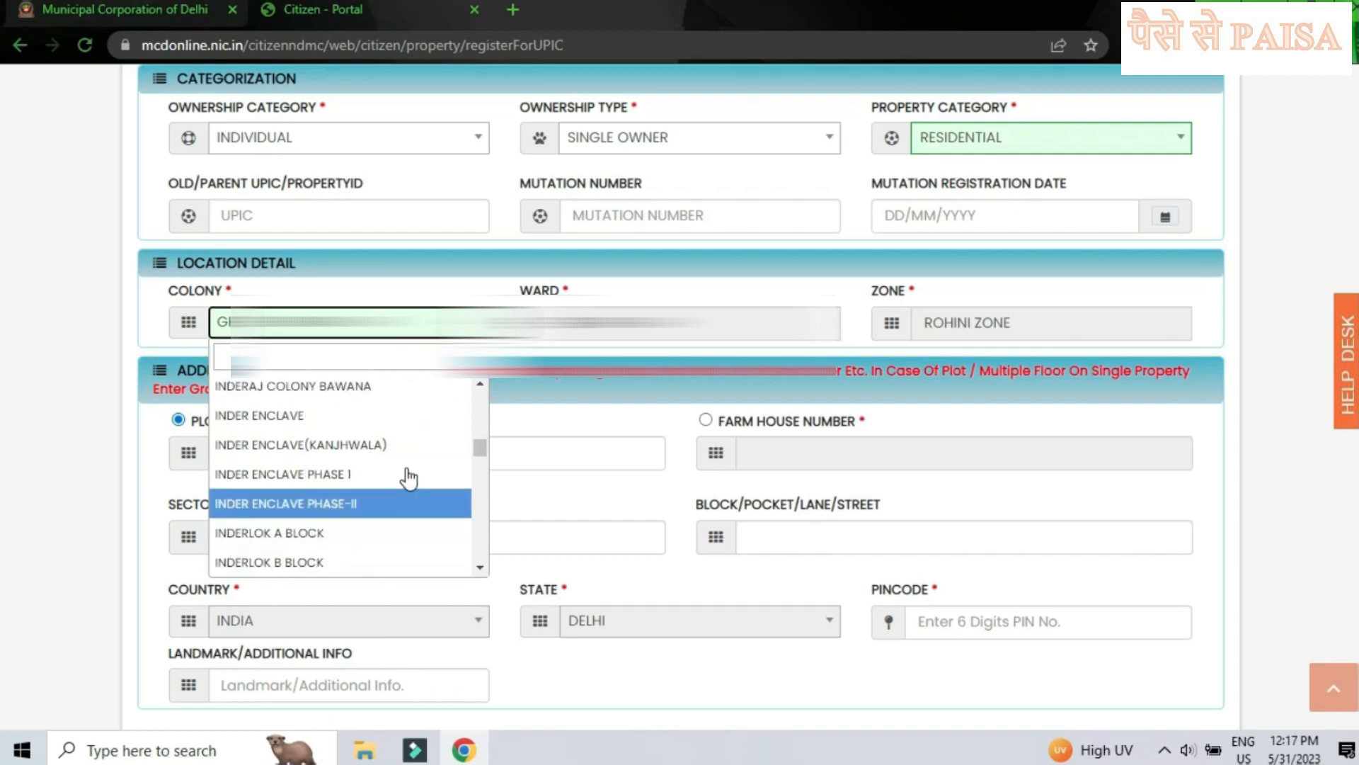
{"action": "key", "text": "Return"}
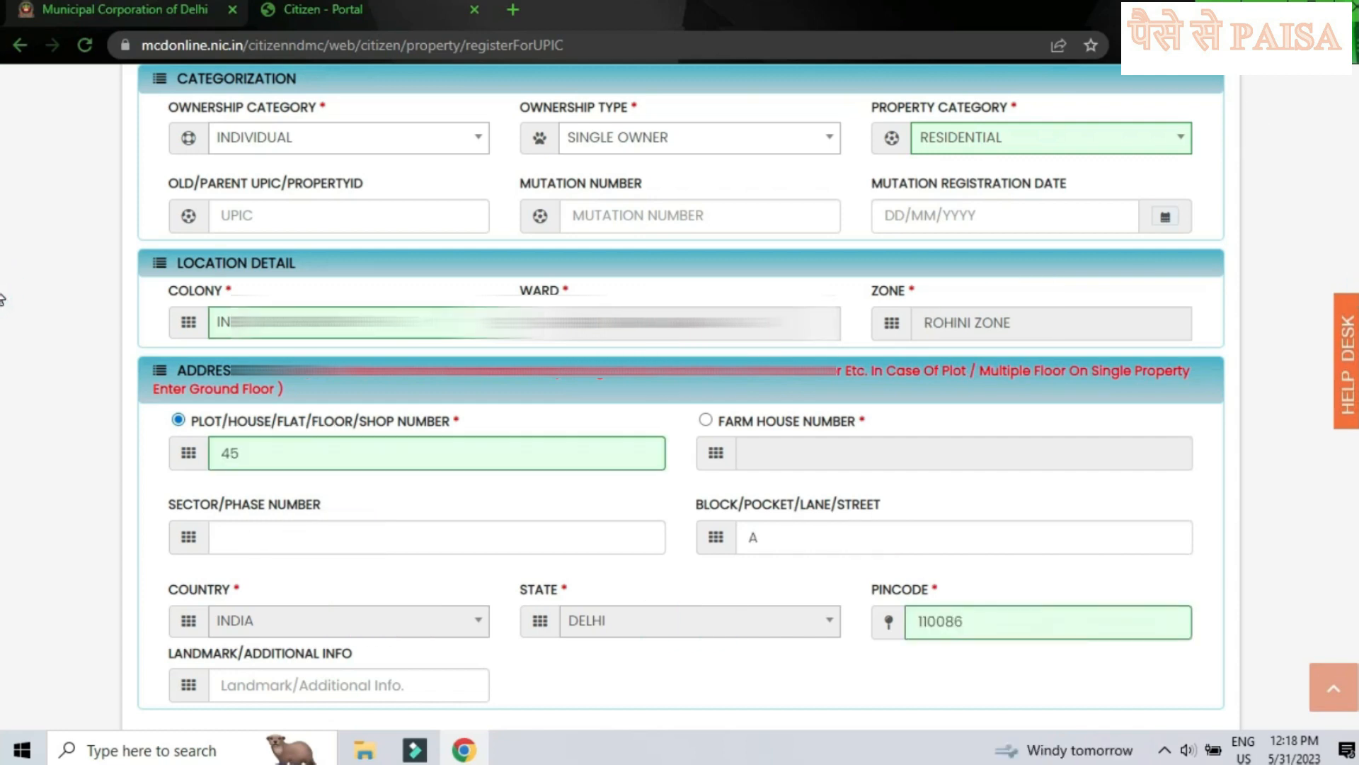
{"action": "scroll", "coordinate": [1, 299], "scroll_direction": "down", "scroll_amount": 5}
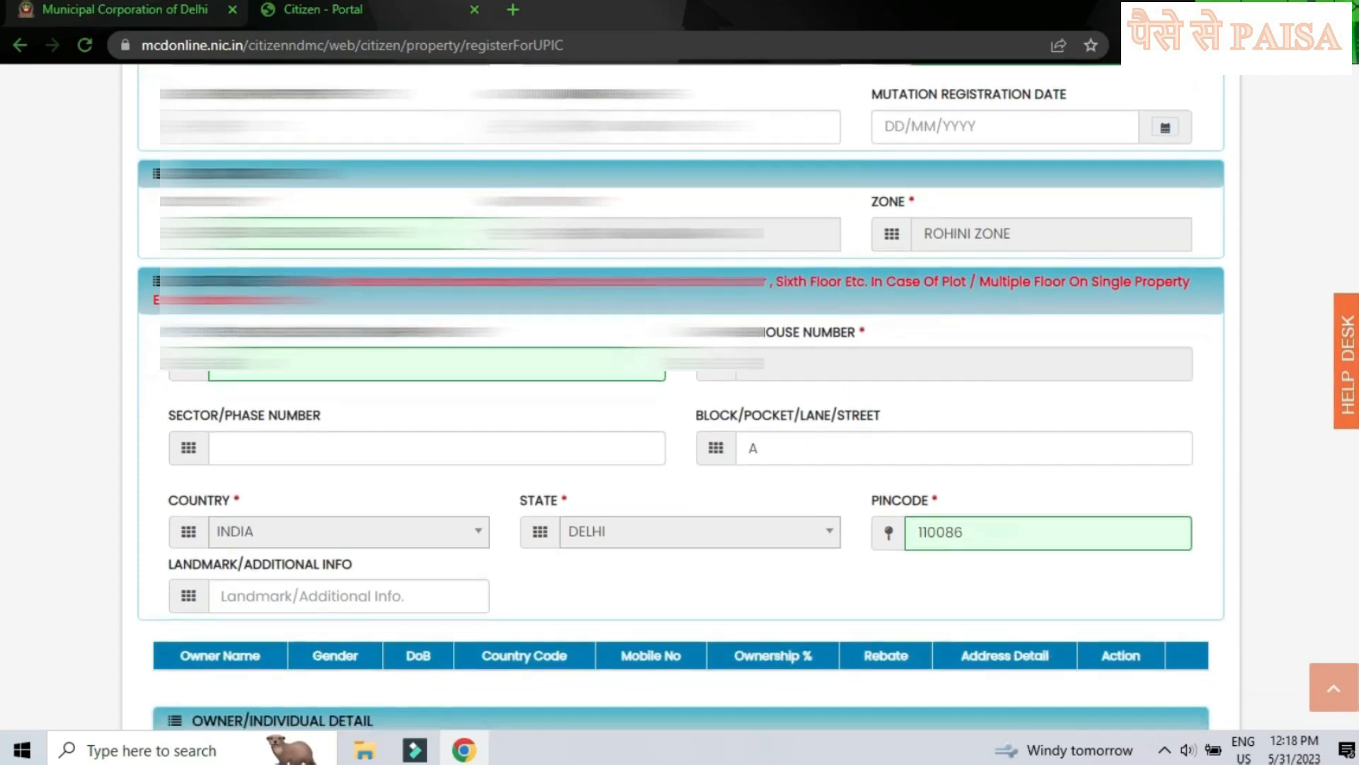
Fill in the owner's name, gender, date of birth and mobile number, and generate the OTP for that mobile number
{"action": "scroll", "coordinate": [1353, 410], "scroll_direction": "down", "scroll_amount": 4}
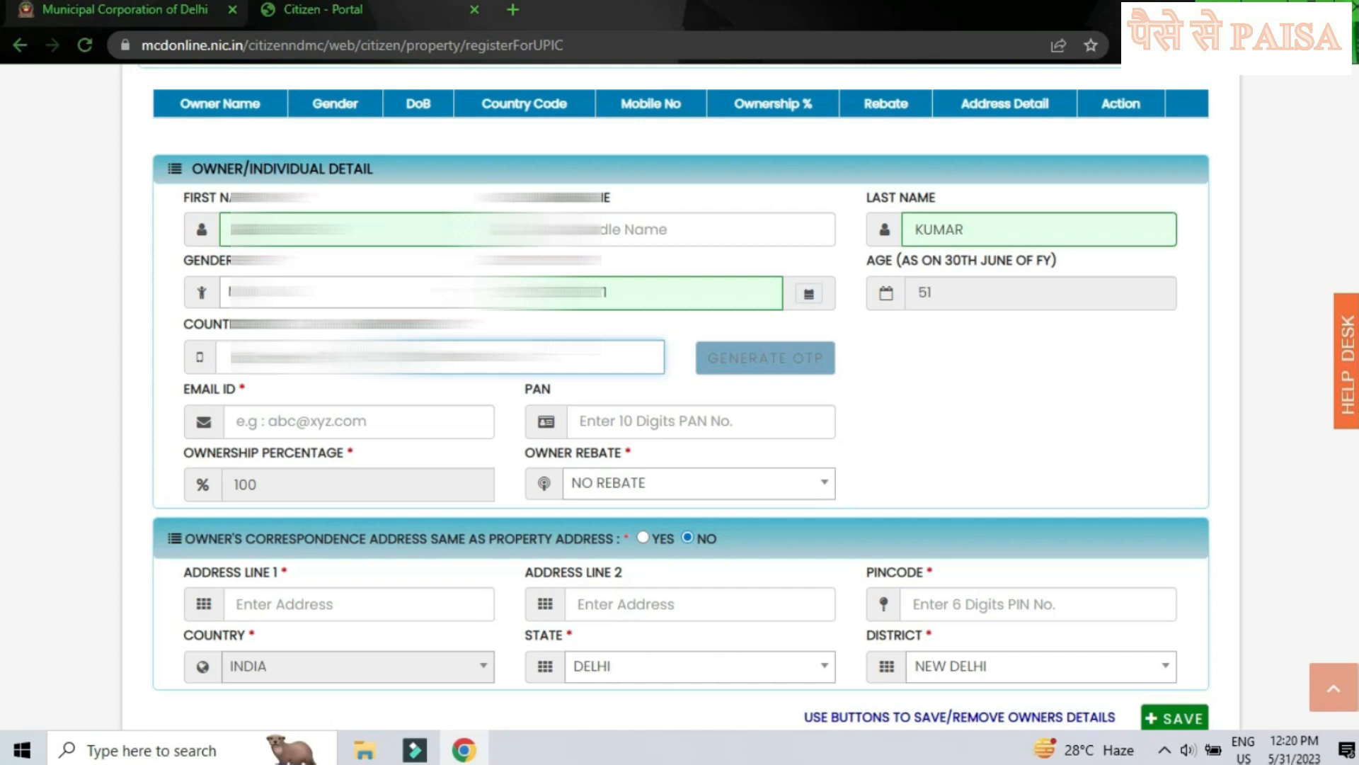
{"action": "left_click", "coordinate": [982, 389]}
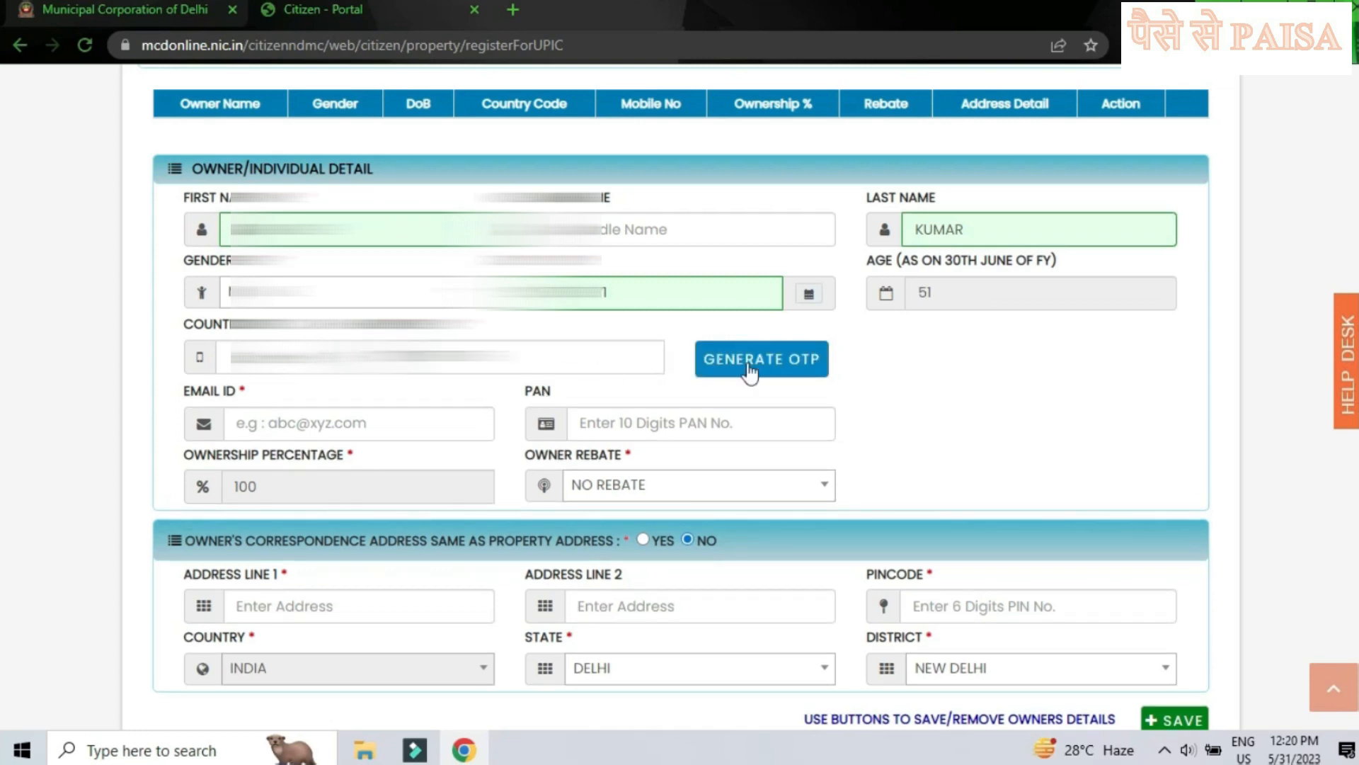
{"action": "left_click", "coordinate": [777, 370]}
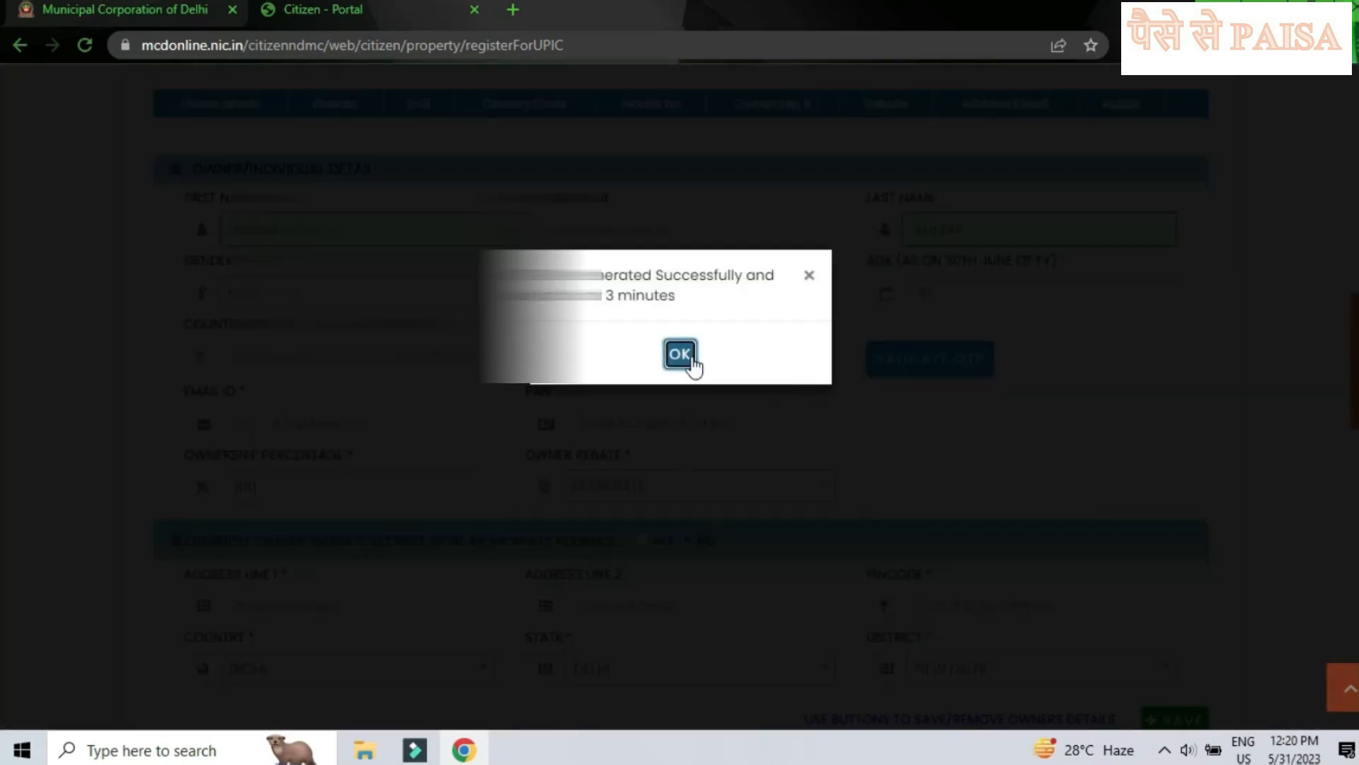
{"action": "left_click", "coordinate": [690, 357]}
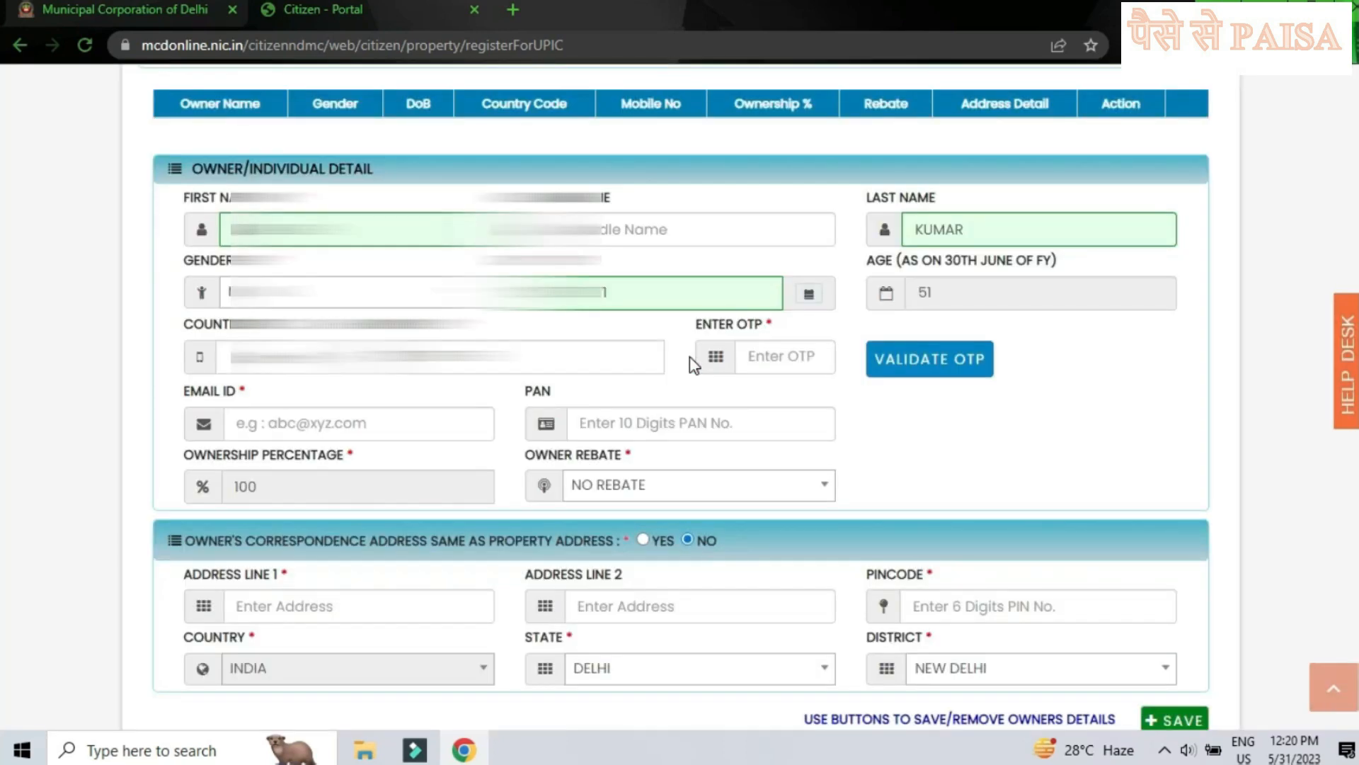
Enter the received OTP and validate the owner's mobile number
{"action": "left_click", "coordinate": [778, 351]}
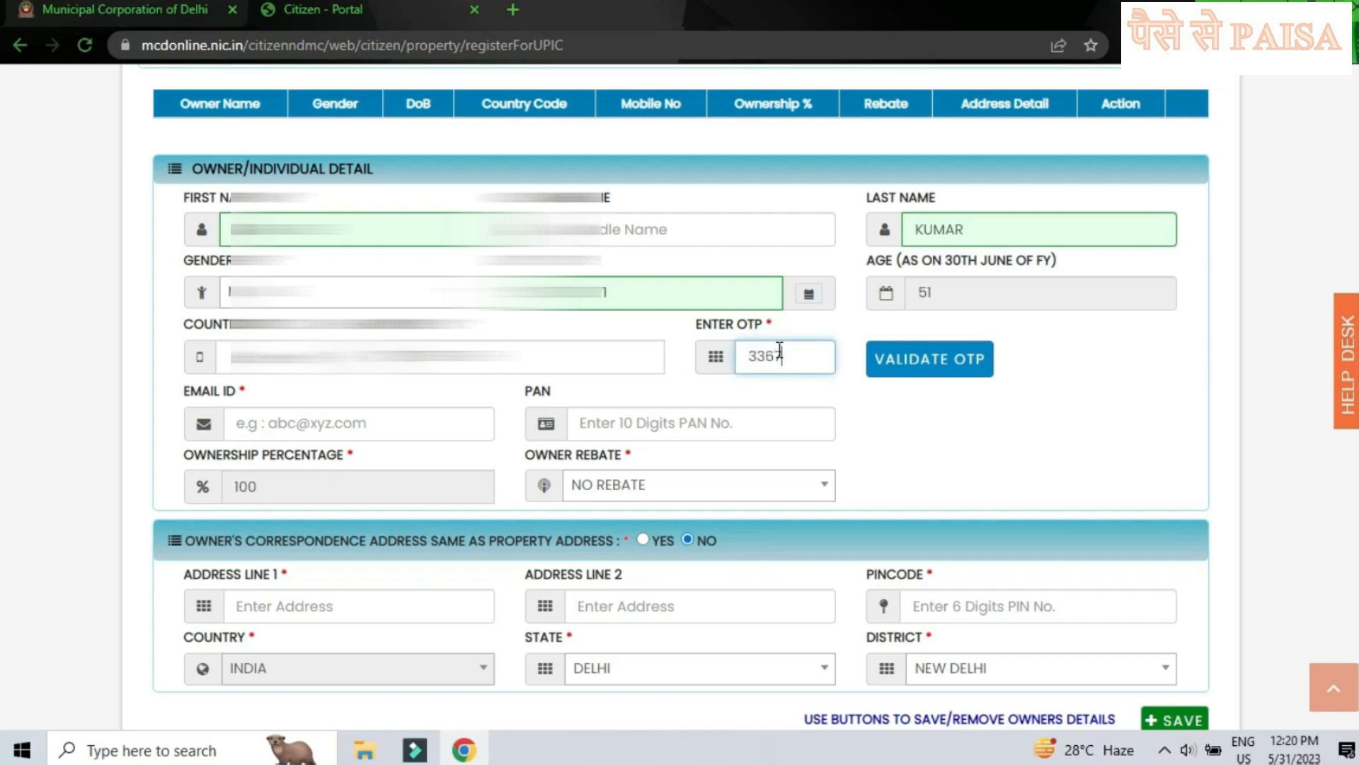
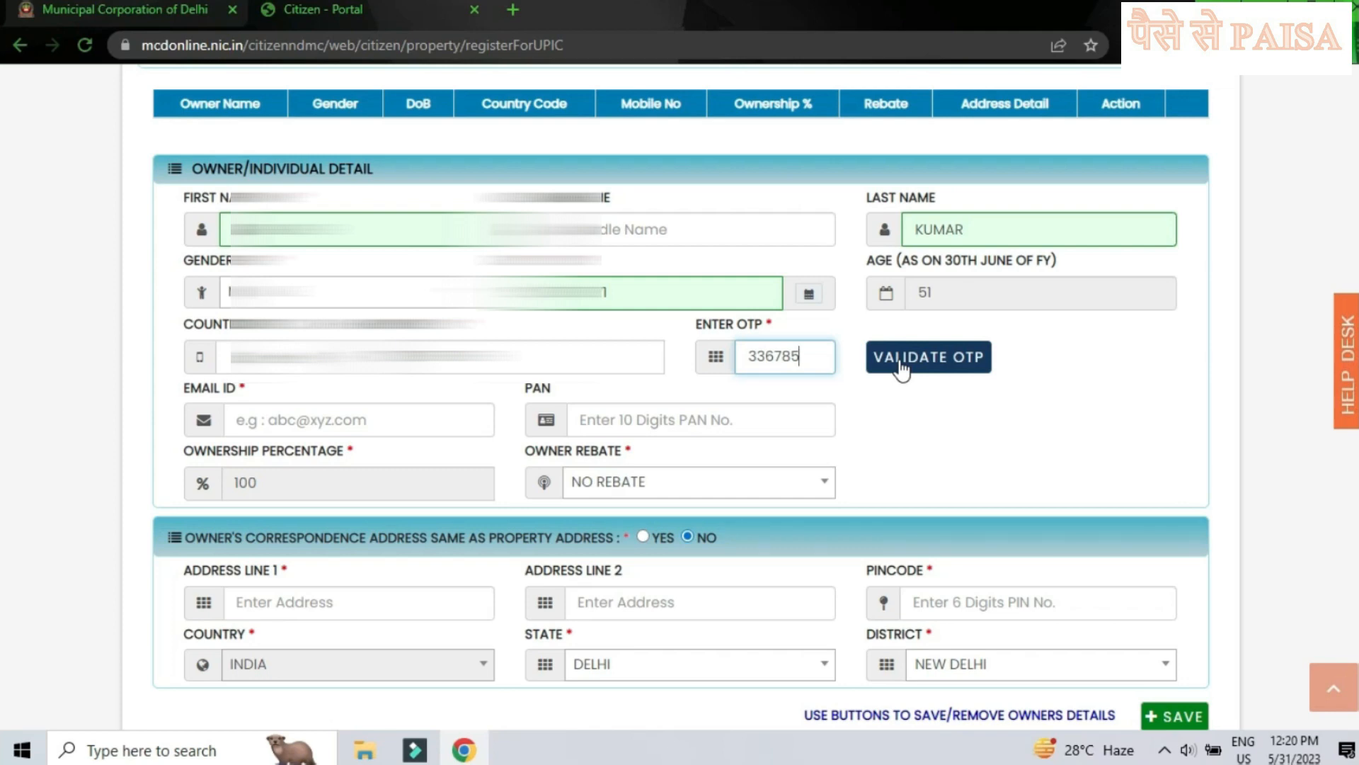
{"action": "left_click", "coordinate": [901, 362]}
{"action": "left_click", "coordinate": [679, 338]}
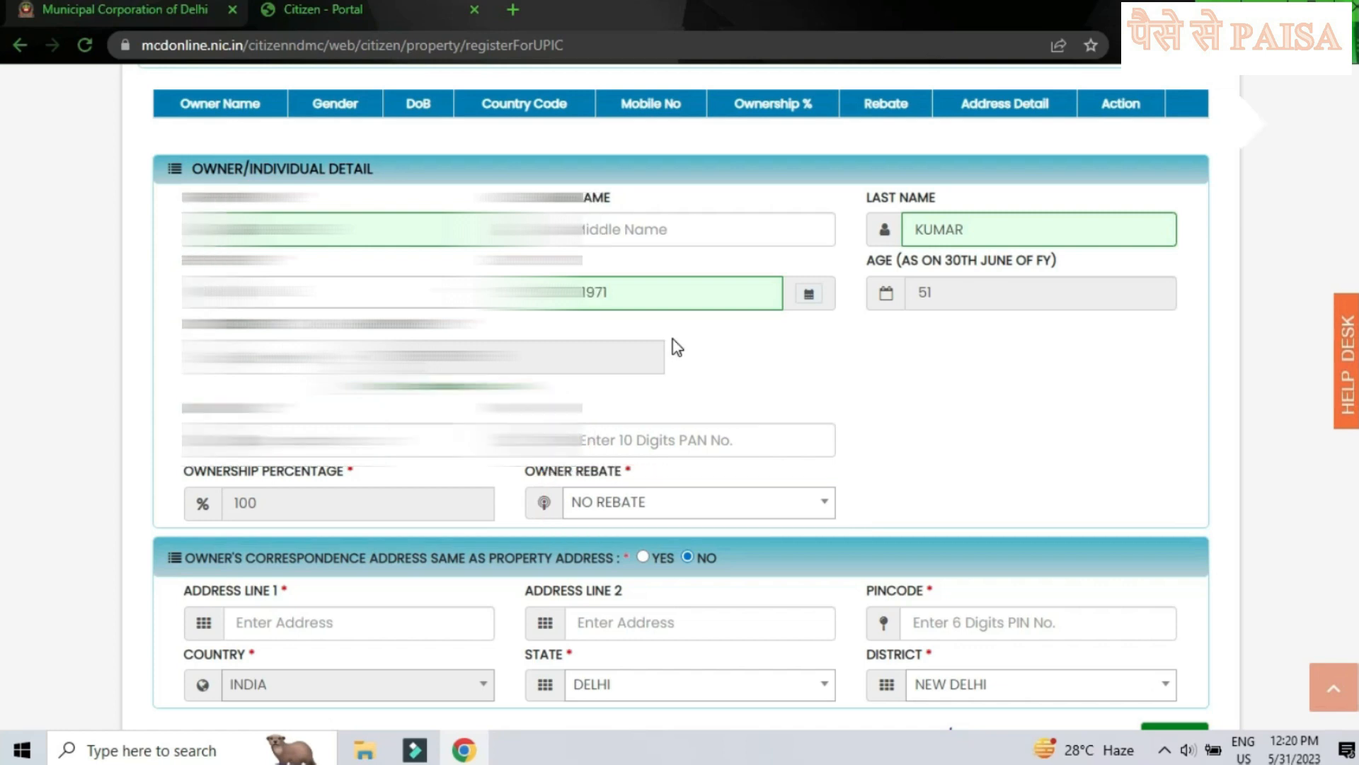
Set the owner rebate to ONLINE REBATE and mark the owner's correspondence address as the same as the property address
{"action": "left_click", "coordinate": [804, 504]}
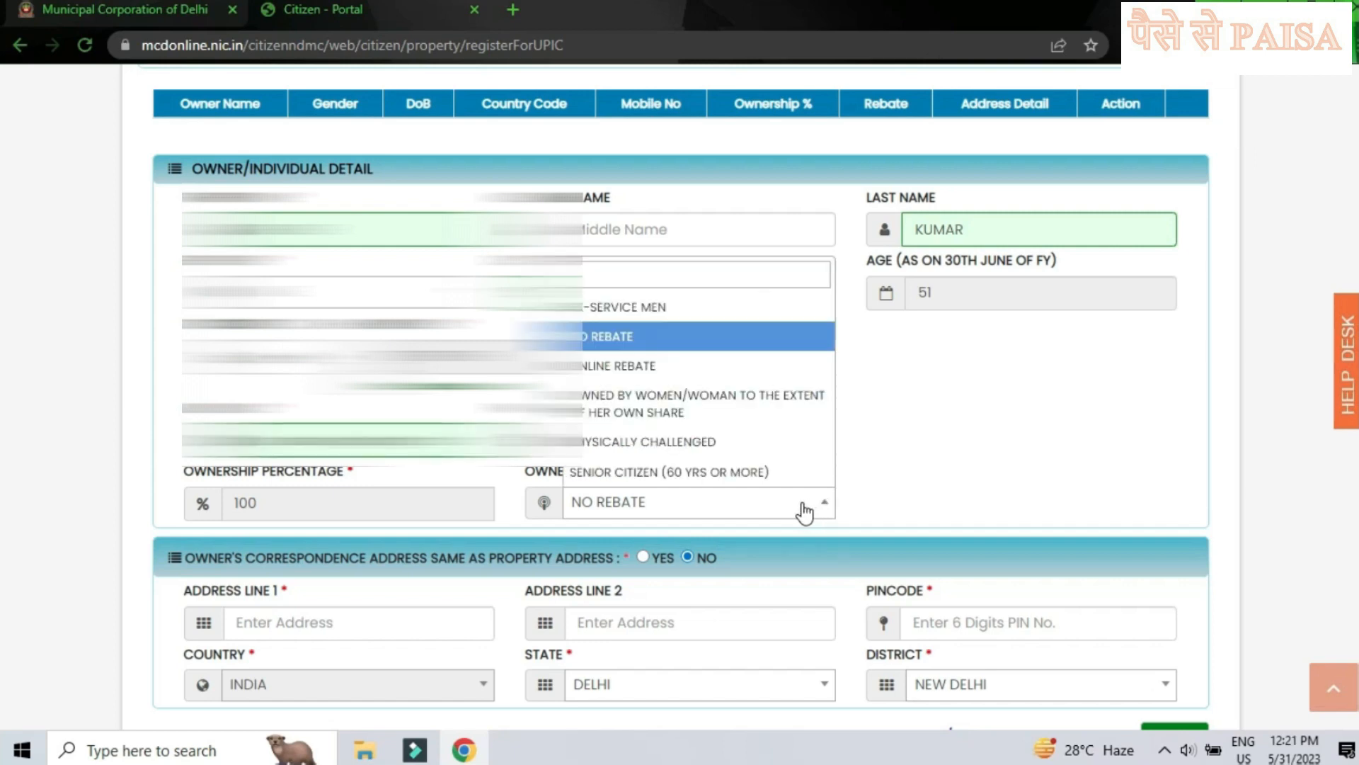
{"action": "left_click", "coordinate": [664, 382]}
{"action": "left_click", "coordinate": [643, 558]}
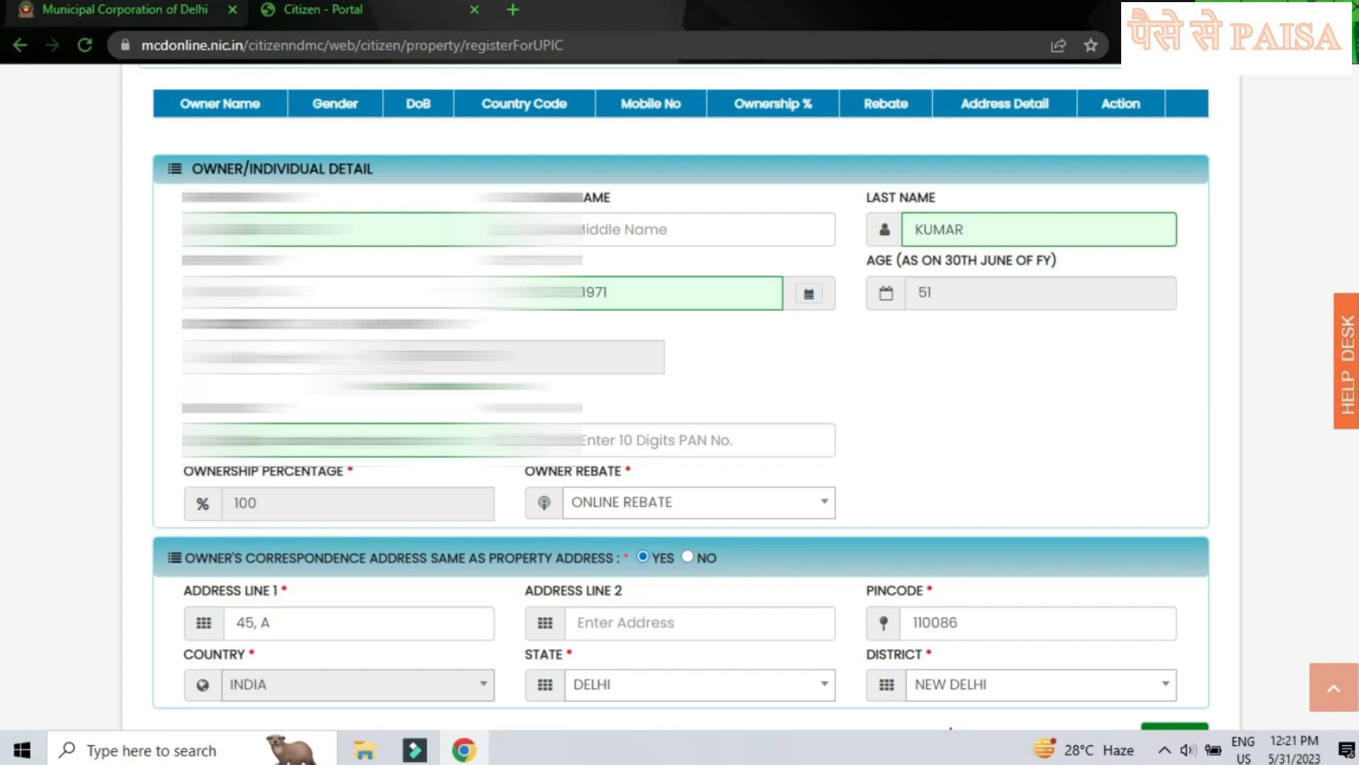
{"action": "left_click_drag", "start_coordinate": [614, 536], "coordinate": [677, 591]}
Attach ID.pdf as the photo ID and ADDRESS.pdf as the property document, and save the owner details
{"action": "scroll", "coordinate": [680, 397], "scroll_direction": "down", "scroll_amount": 2}
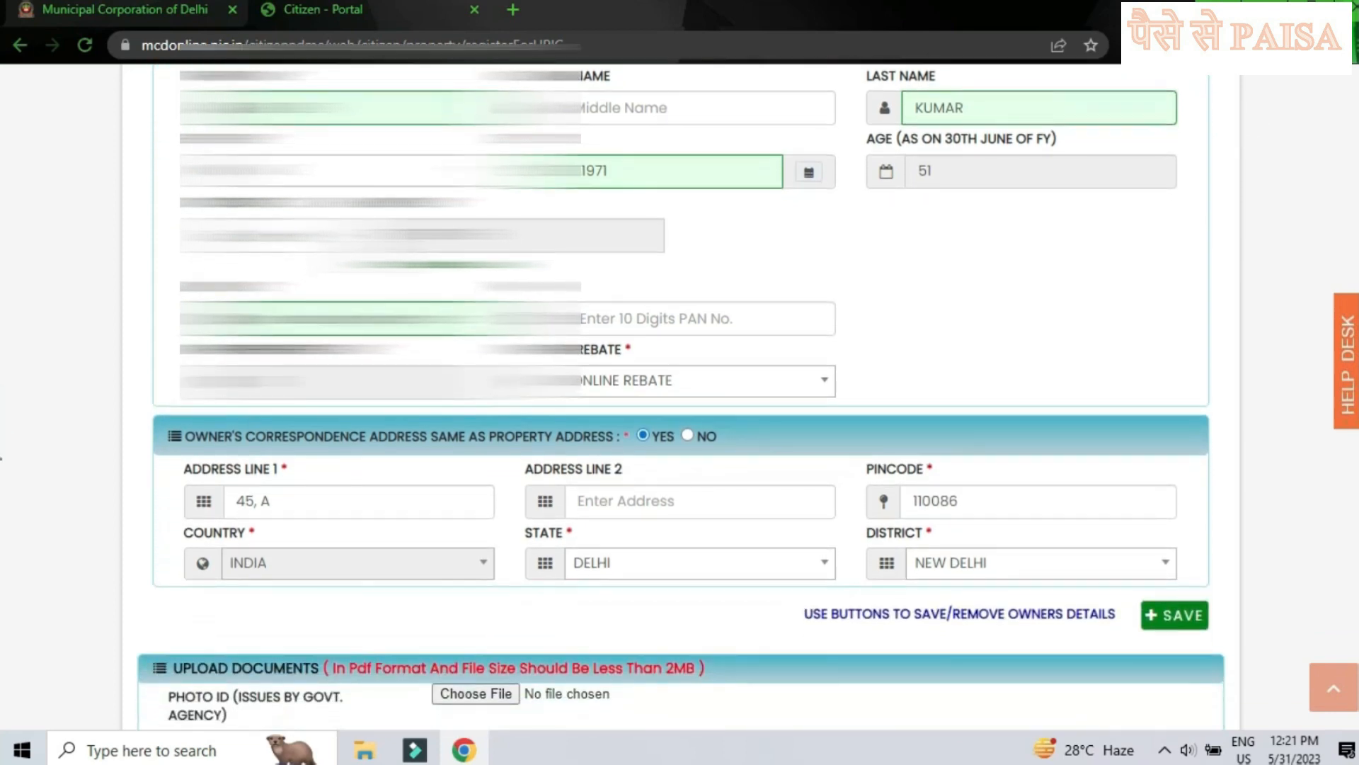
{"action": "scroll", "coordinate": [680, 396], "scroll_direction": "down", "scroll_amount": 3}
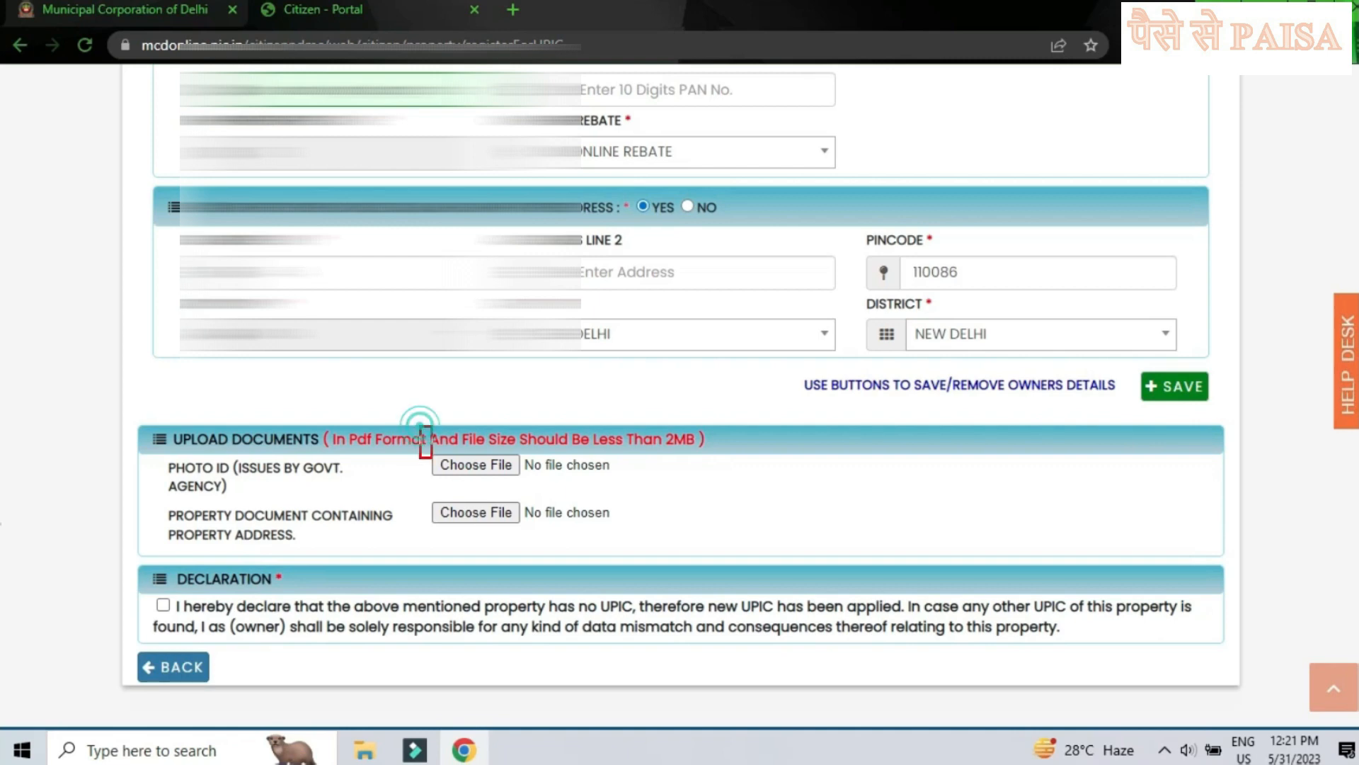
{"action": "left_click_drag", "start_coordinate": [420, 425], "coordinate": [543, 491]}
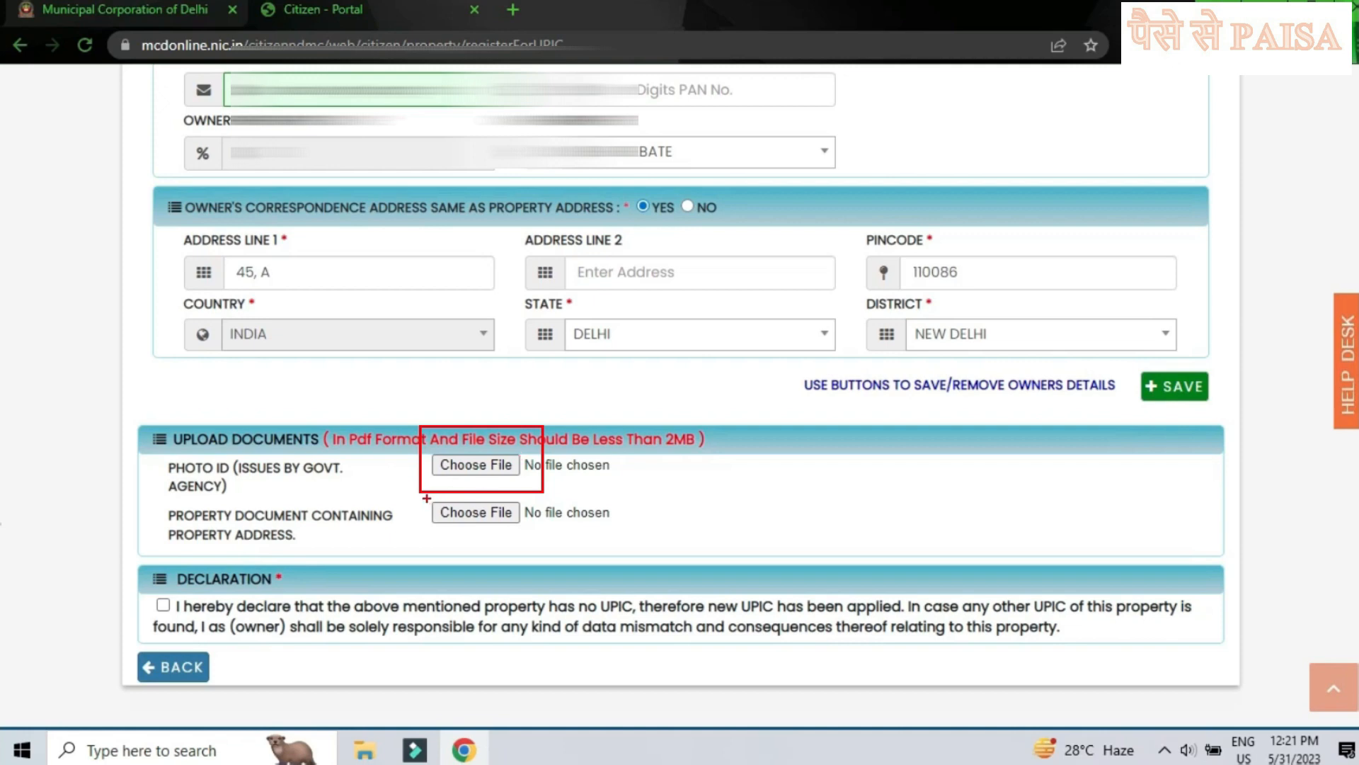
{"action": "left_click_drag", "start_coordinate": [427, 498], "coordinate": [544, 538]}
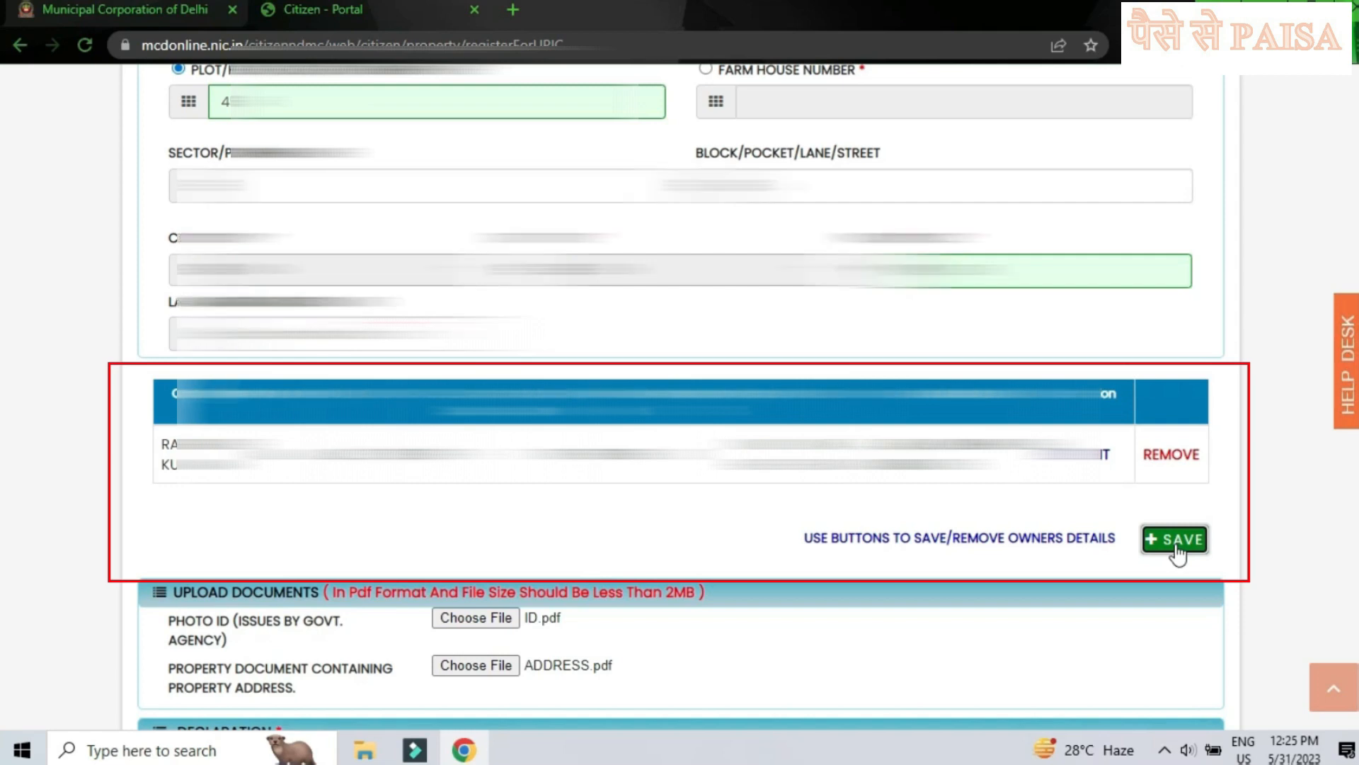
Accept the declaration and submit the application for the new UPIC
{"action": "scroll", "coordinate": [1178, 553], "scroll_direction": "down", "scroll_amount": 1}
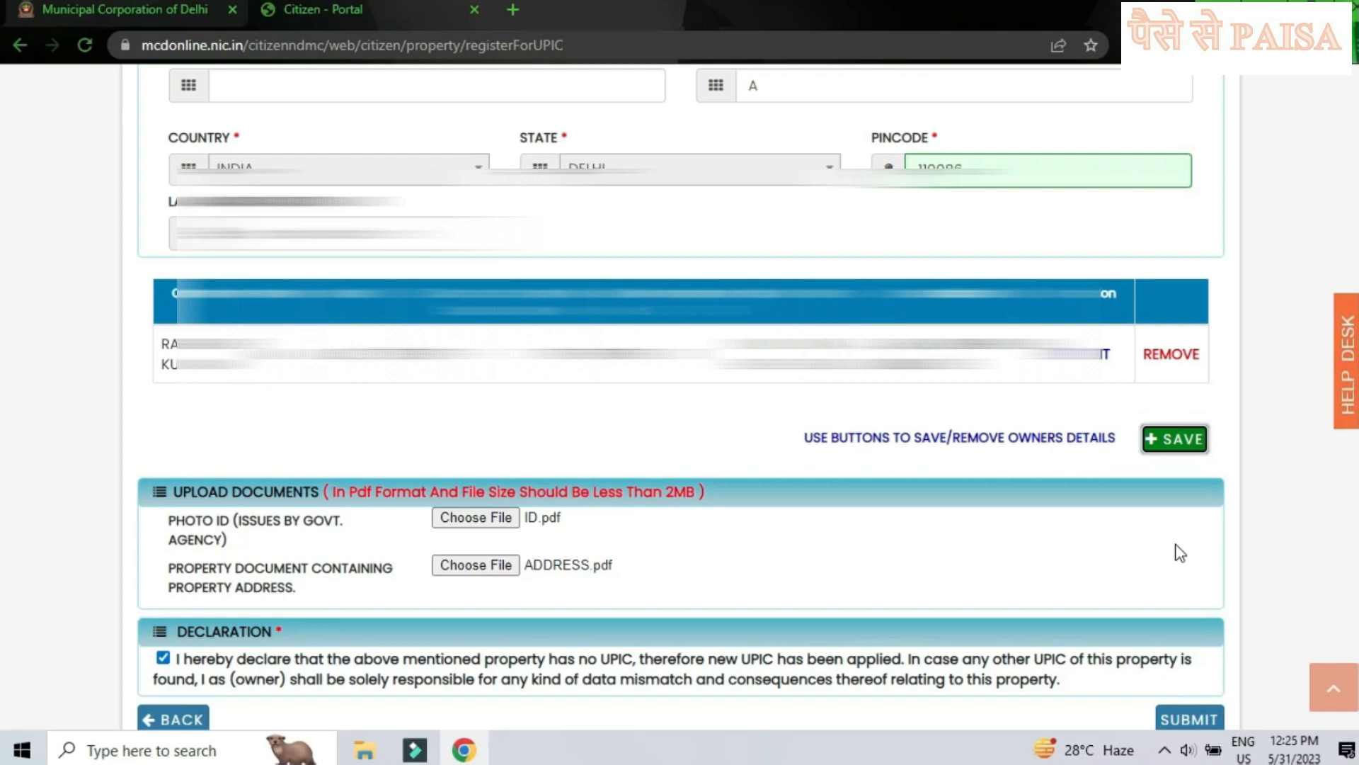
{"action": "left_click", "coordinate": [1192, 722]}
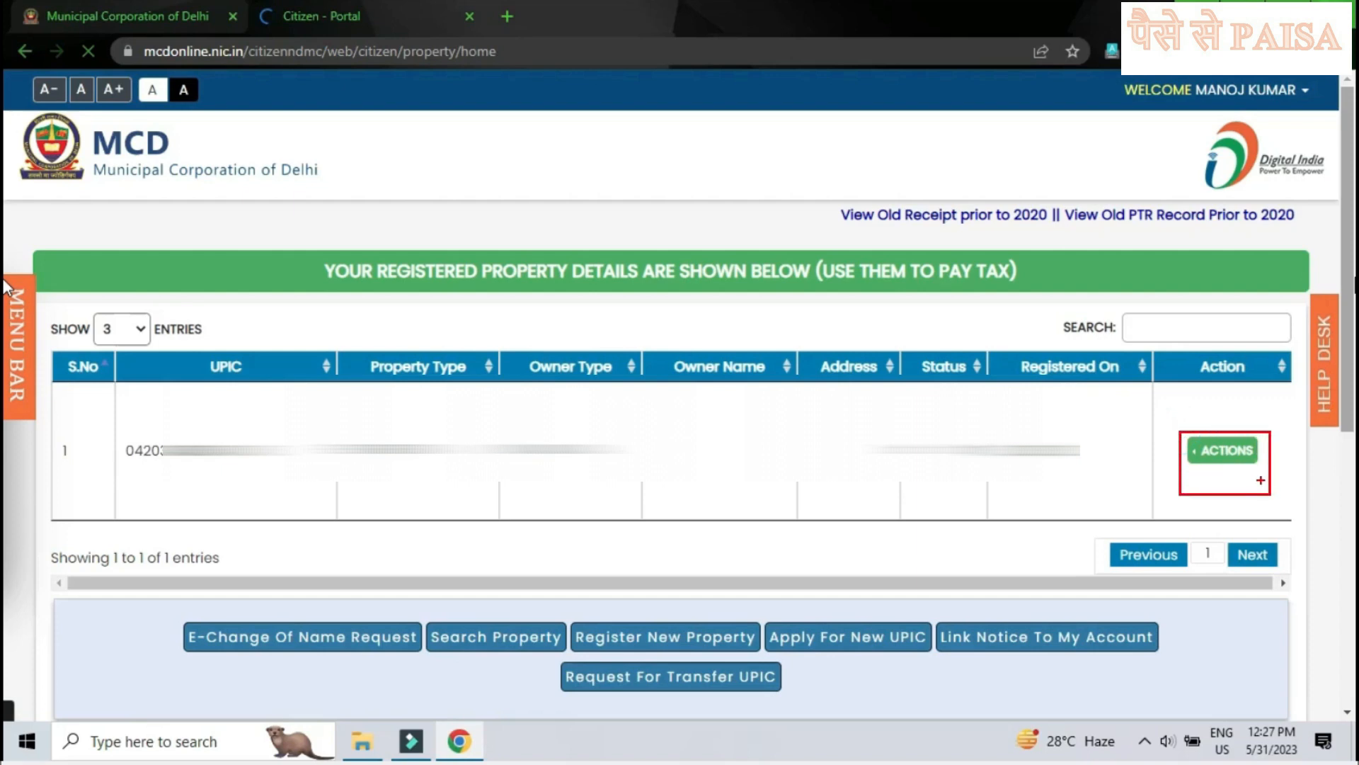
Open the registered property's property and owner details for editing
{"action": "left_click", "coordinate": [1195, 460]}
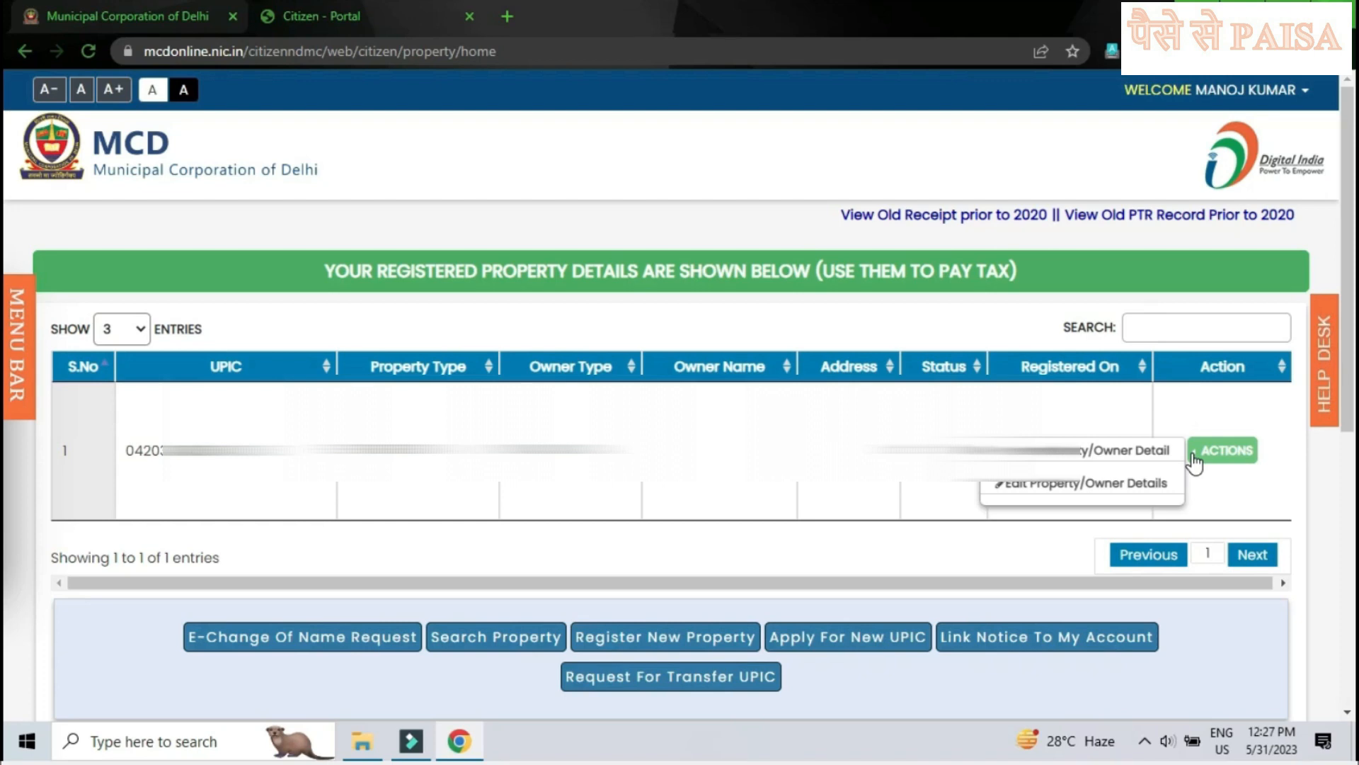
{"action": "left_click", "coordinate": [1132, 484]}
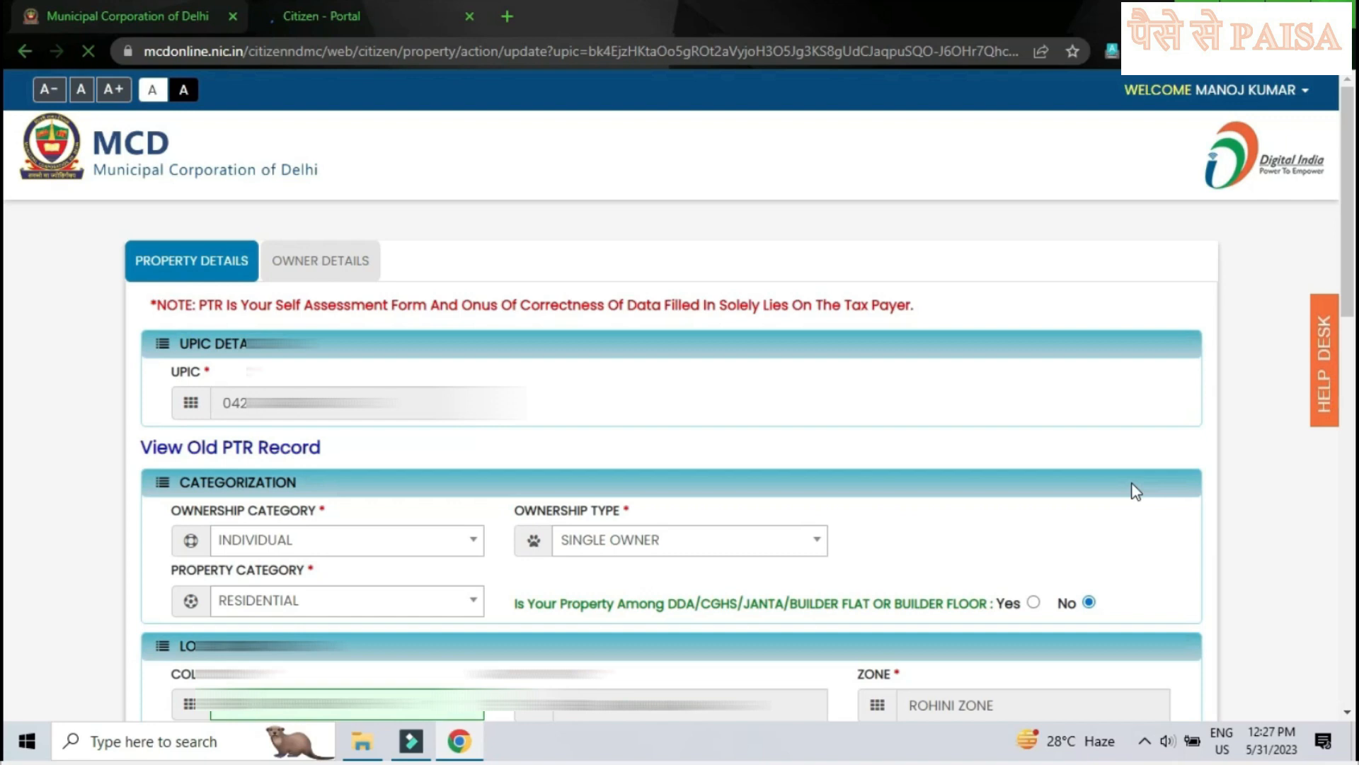
In the vacant/land area details, set the total land and ground covered areas to 55 sq. m and the property type to RESIDENTIAL PLOTTED
{"action": "scroll", "coordinate": [1279, 555], "scroll_direction": "down", "scroll_amount": 10}
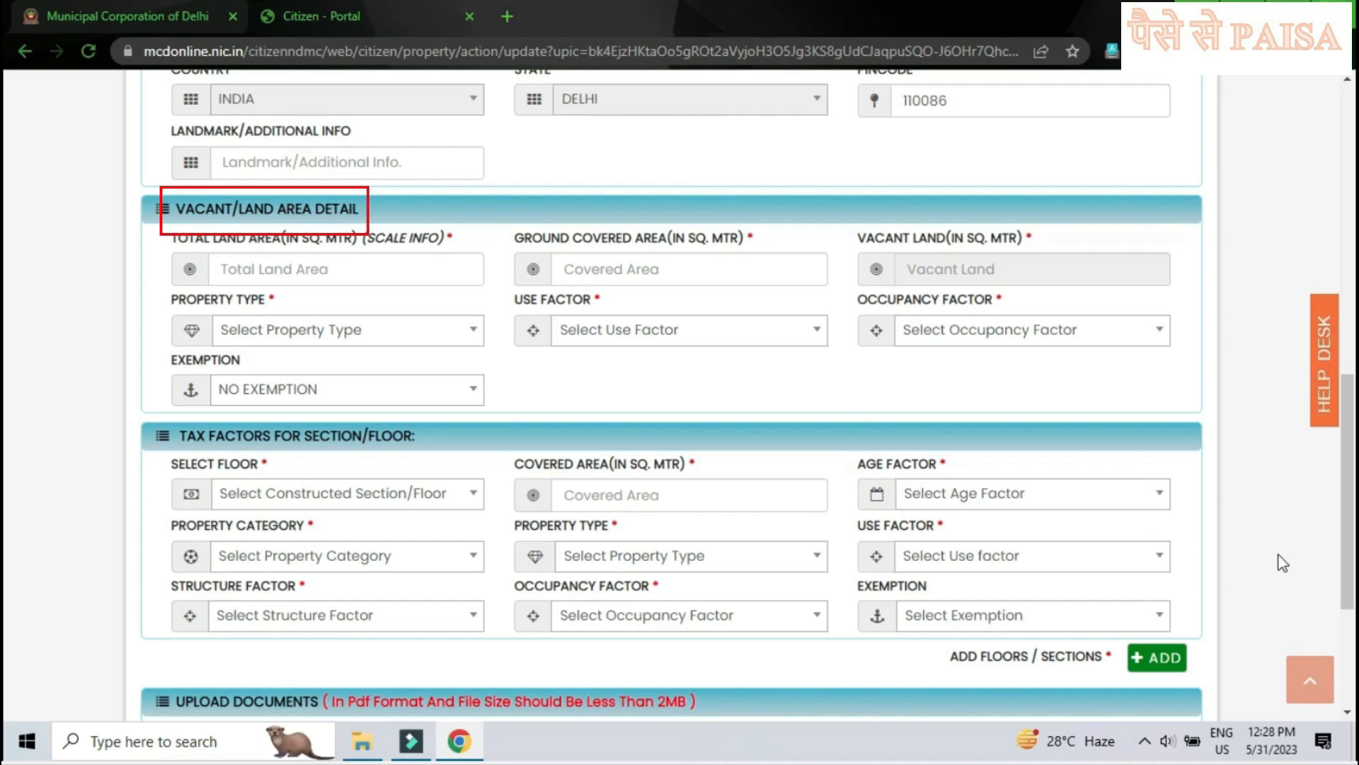
{"action": "left_click", "coordinate": [397, 271]}
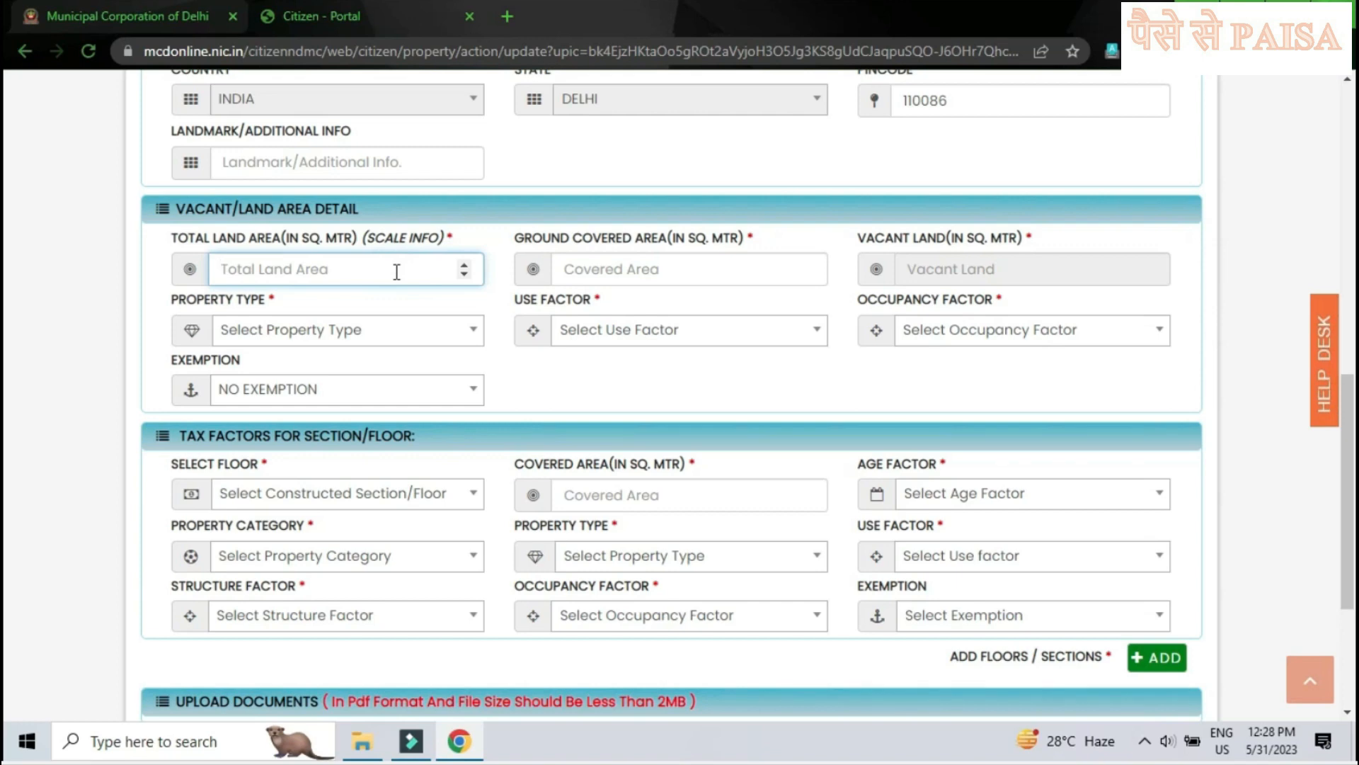
{"action": "type", "text": "55"}
{"action": "left_click", "coordinate": [640, 270]}
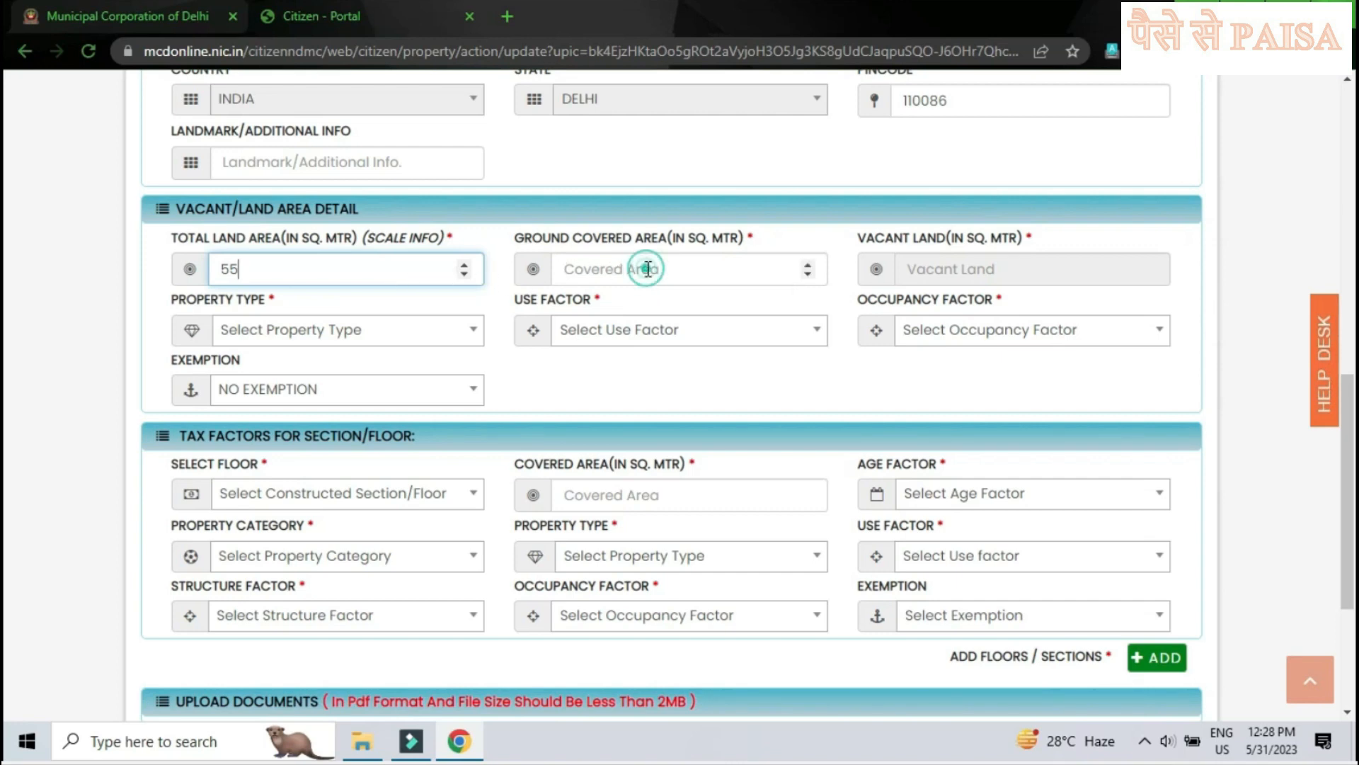
{"action": "type", "text": "55"}
{"action": "left_click", "coordinate": [622, 396]}
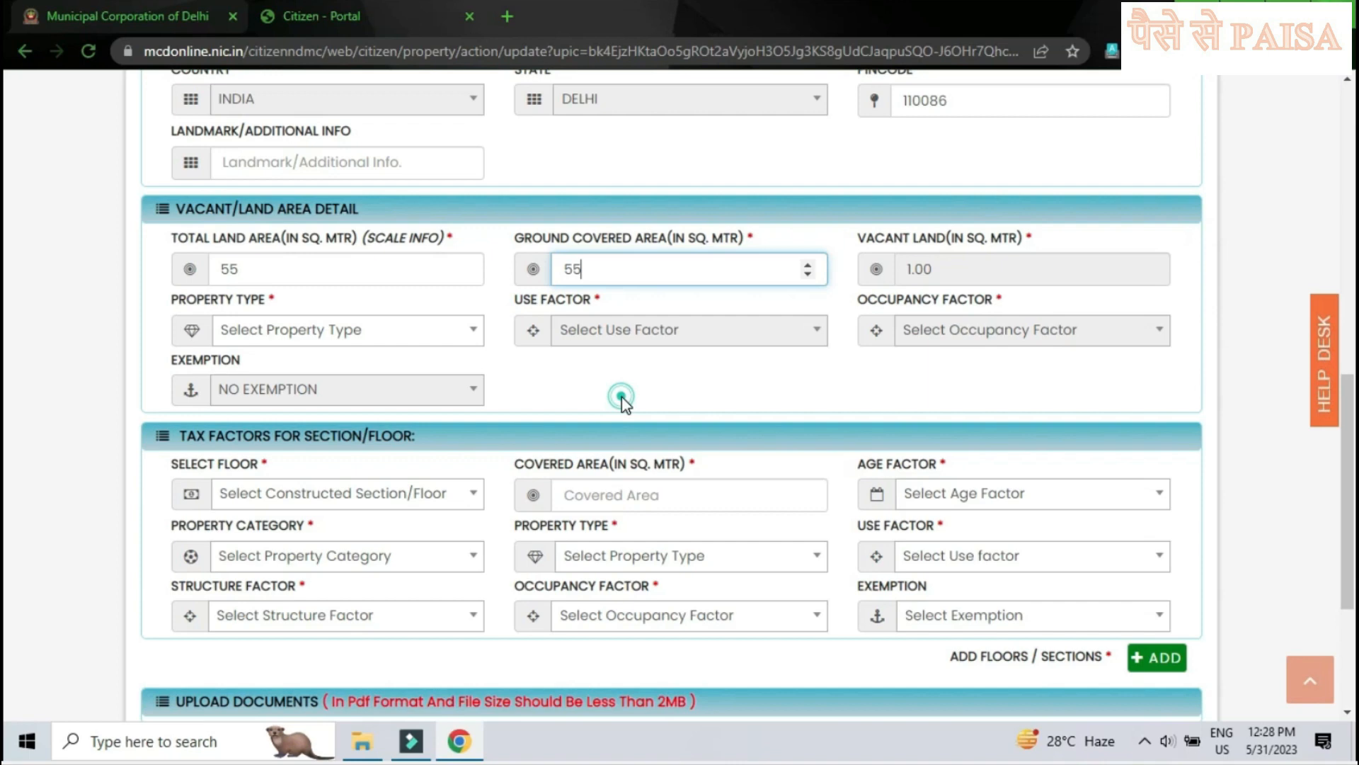
{"action": "left_click", "coordinate": [622, 396]}
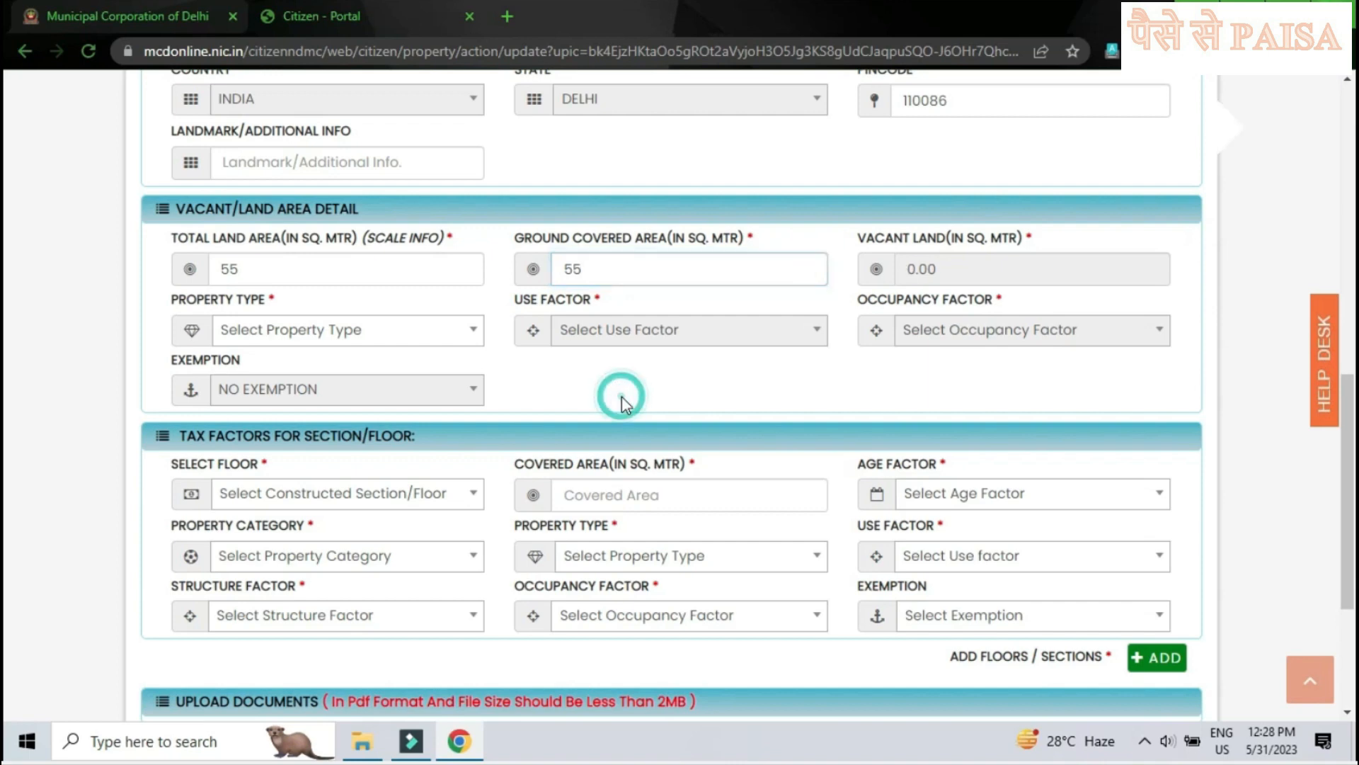
{"action": "left_click", "coordinate": [444, 344]}
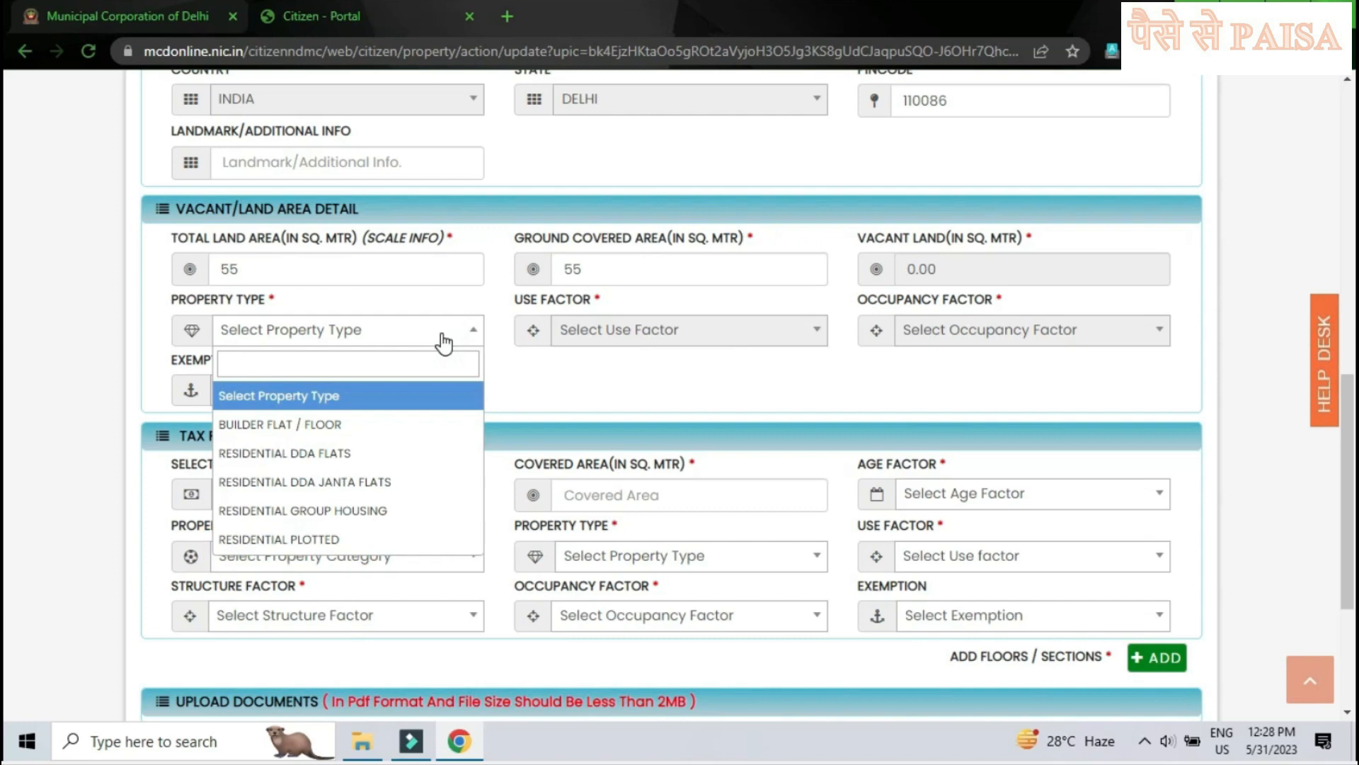
{"action": "left_click", "coordinate": [368, 544]}
Select GROUND FLOOR as the constructed floor in the tax factors
{"action": "scroll", "coordinate": [658, 394], "scroll_direction": "down", "scroll_amount": 1}
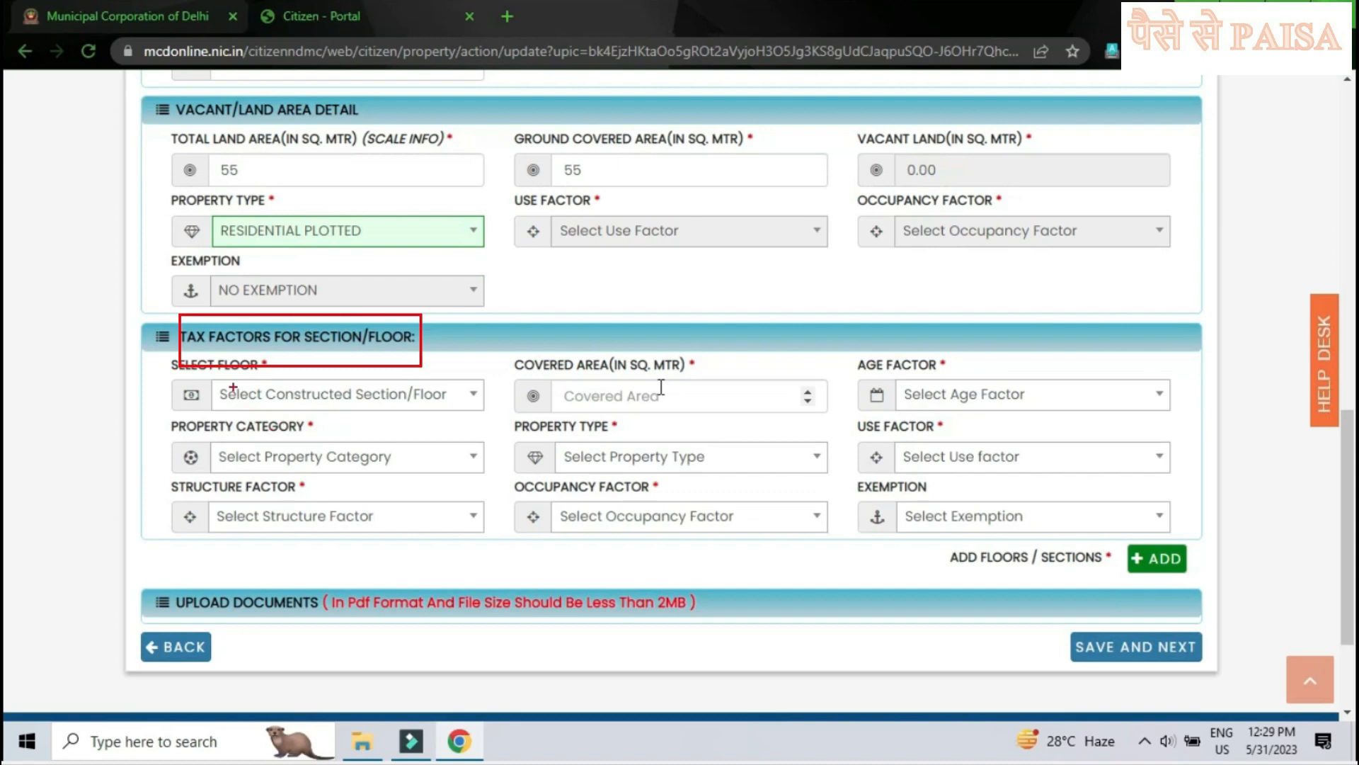
{"action": "left_click_drag", "start_coordinate": [231, 368], "coordinate": [415, 423]}
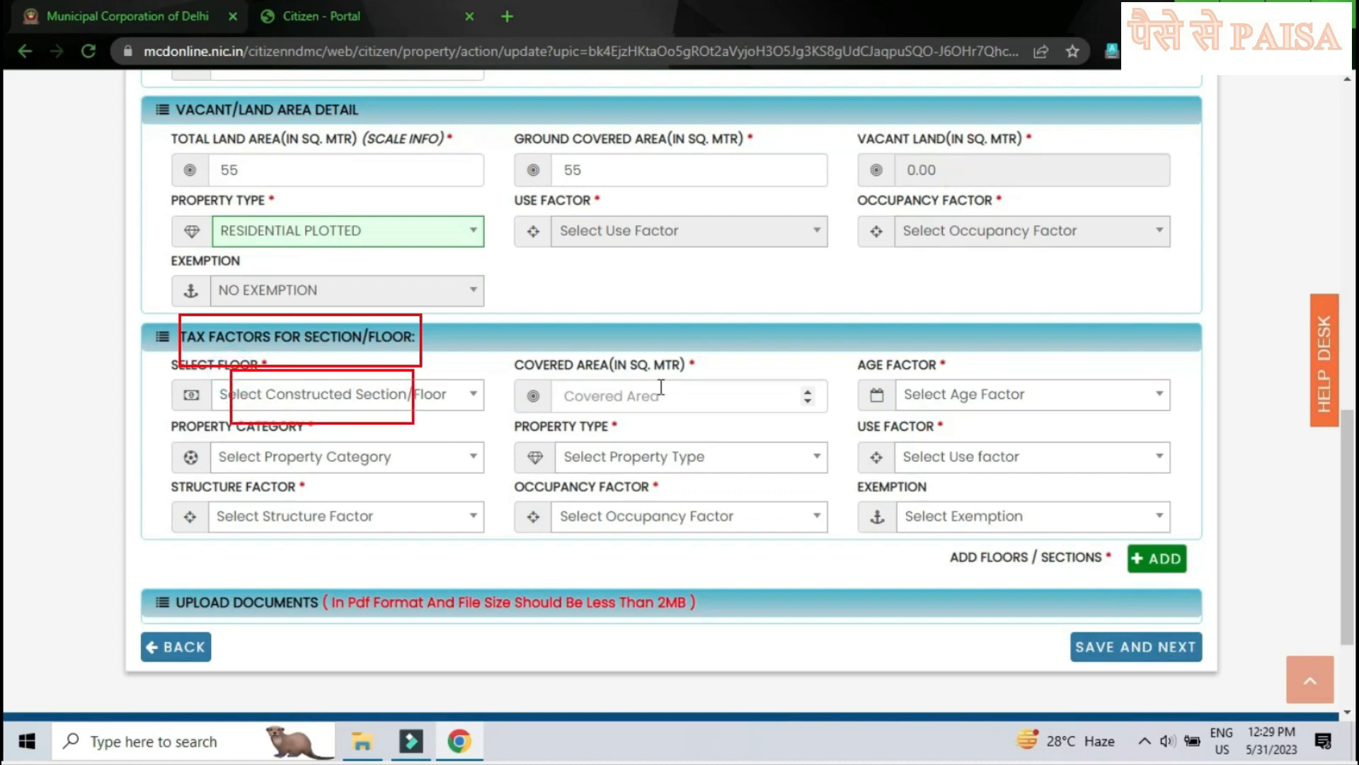
{"action": "key", "text": "Escape"}
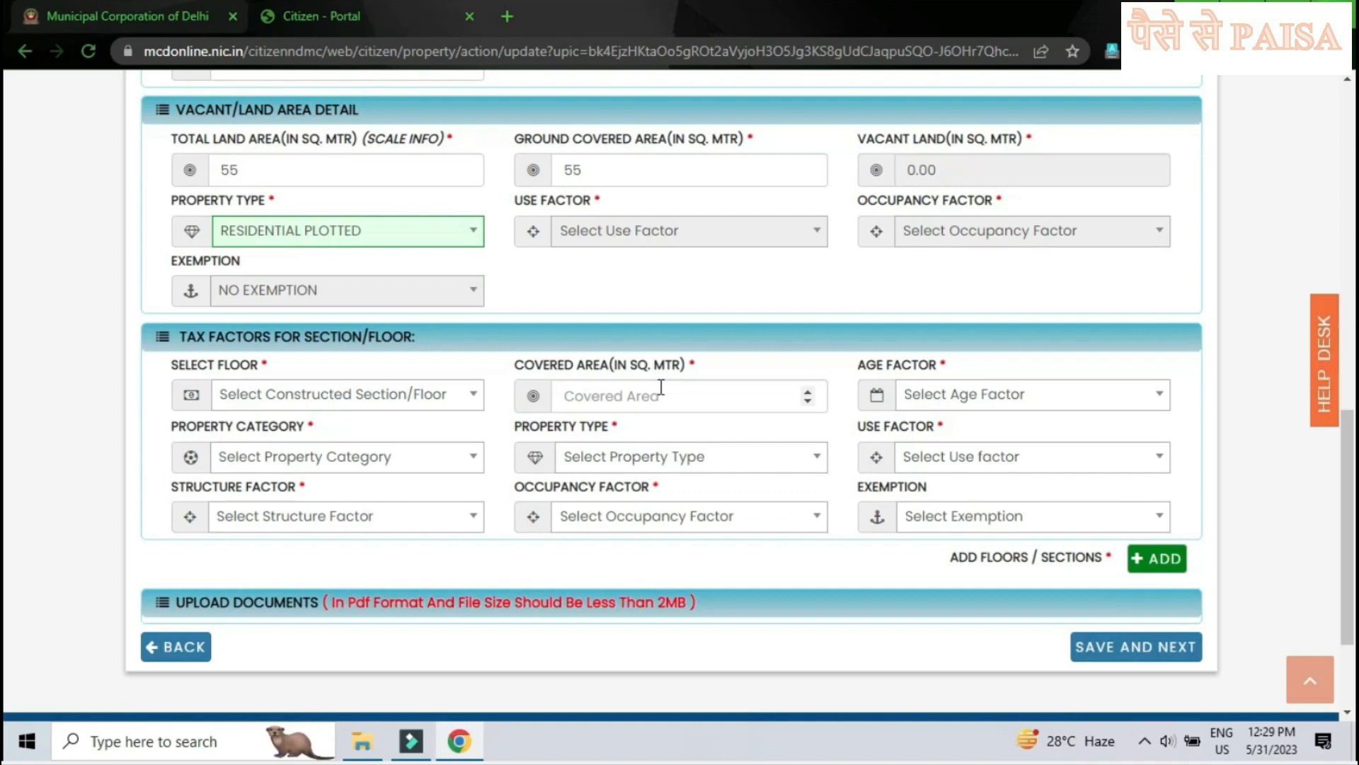
{"action": "scroll", "coordinate": [658, 383], "scroll_direction": "down", "scroll_amount": 2}
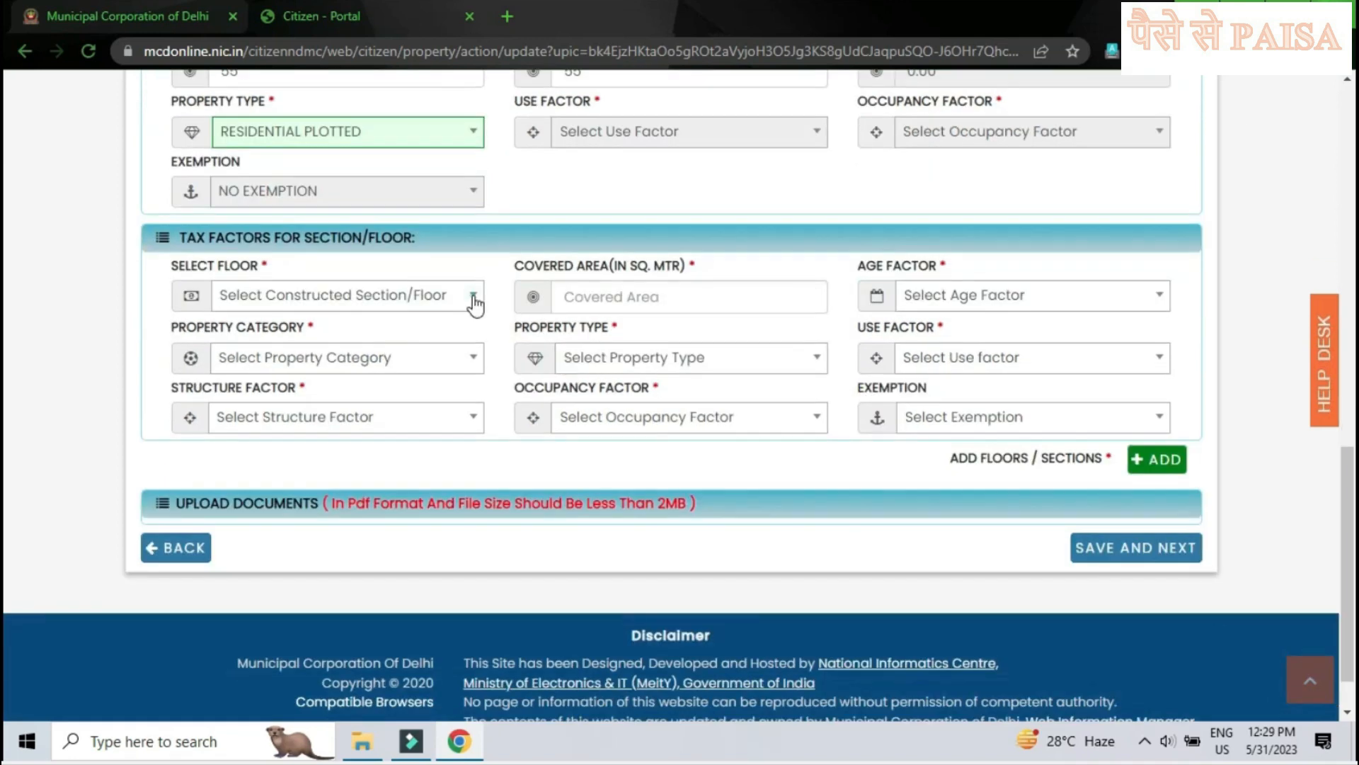
{"action": "left_click", "coordinate": [474, 303]}
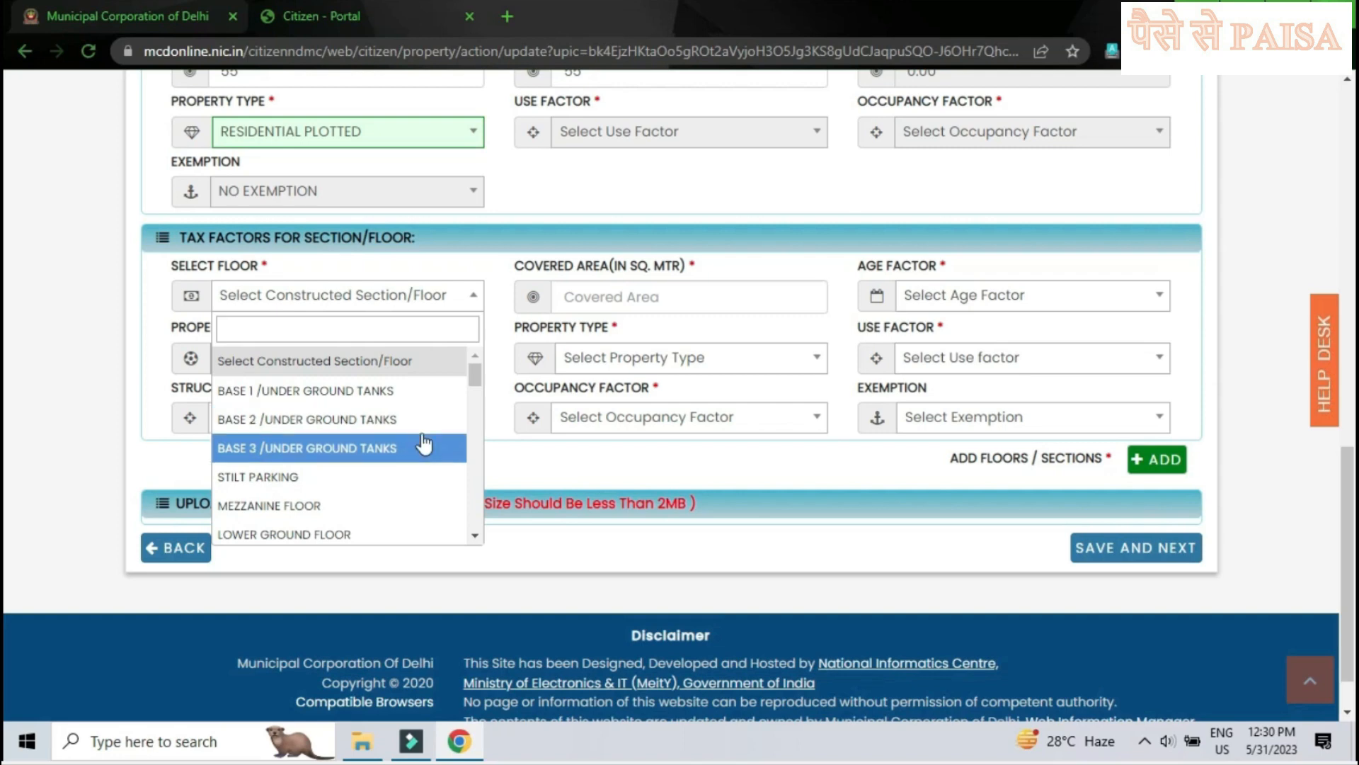
{"action": "scroll", "coordinate": [426, 443], "scroll_direction": "down", "scroll_amount": 3}
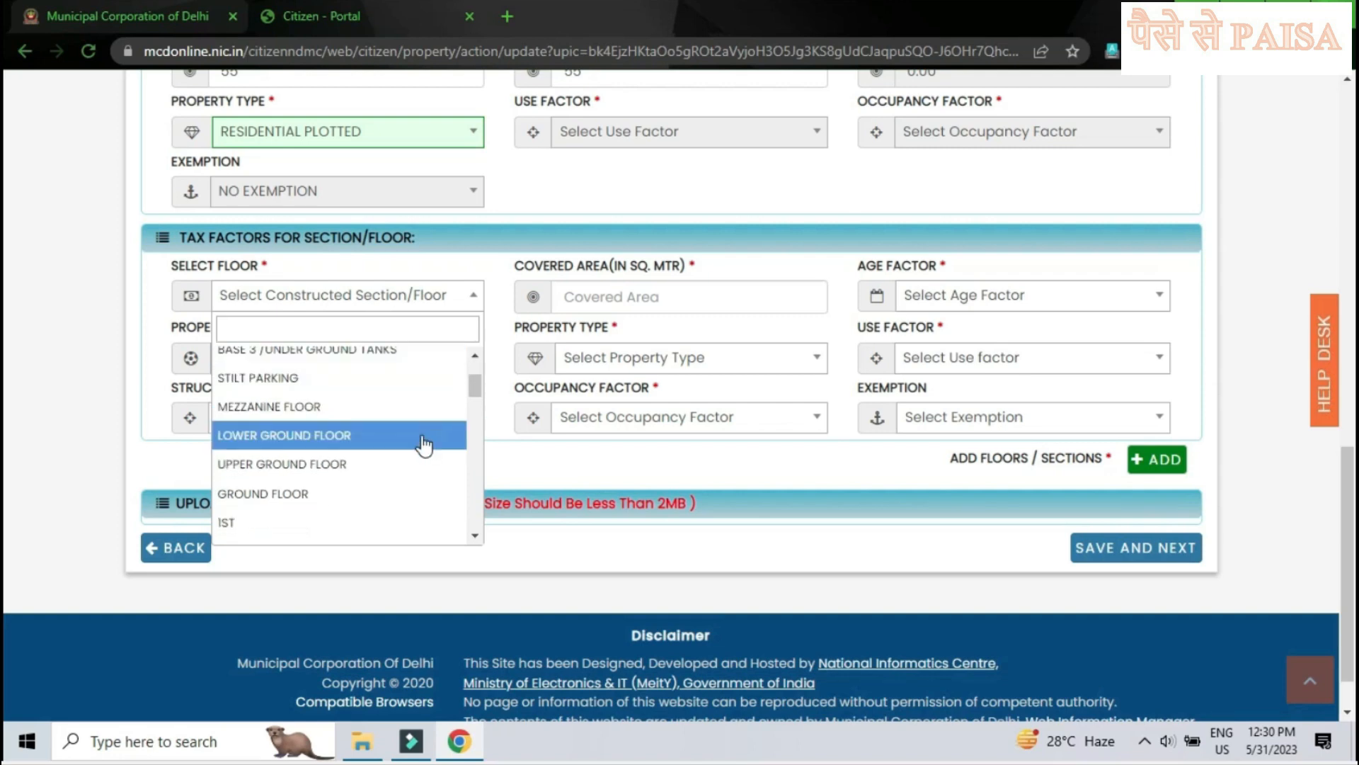
{"action": "left_click", "coordinate": [330, 491]}
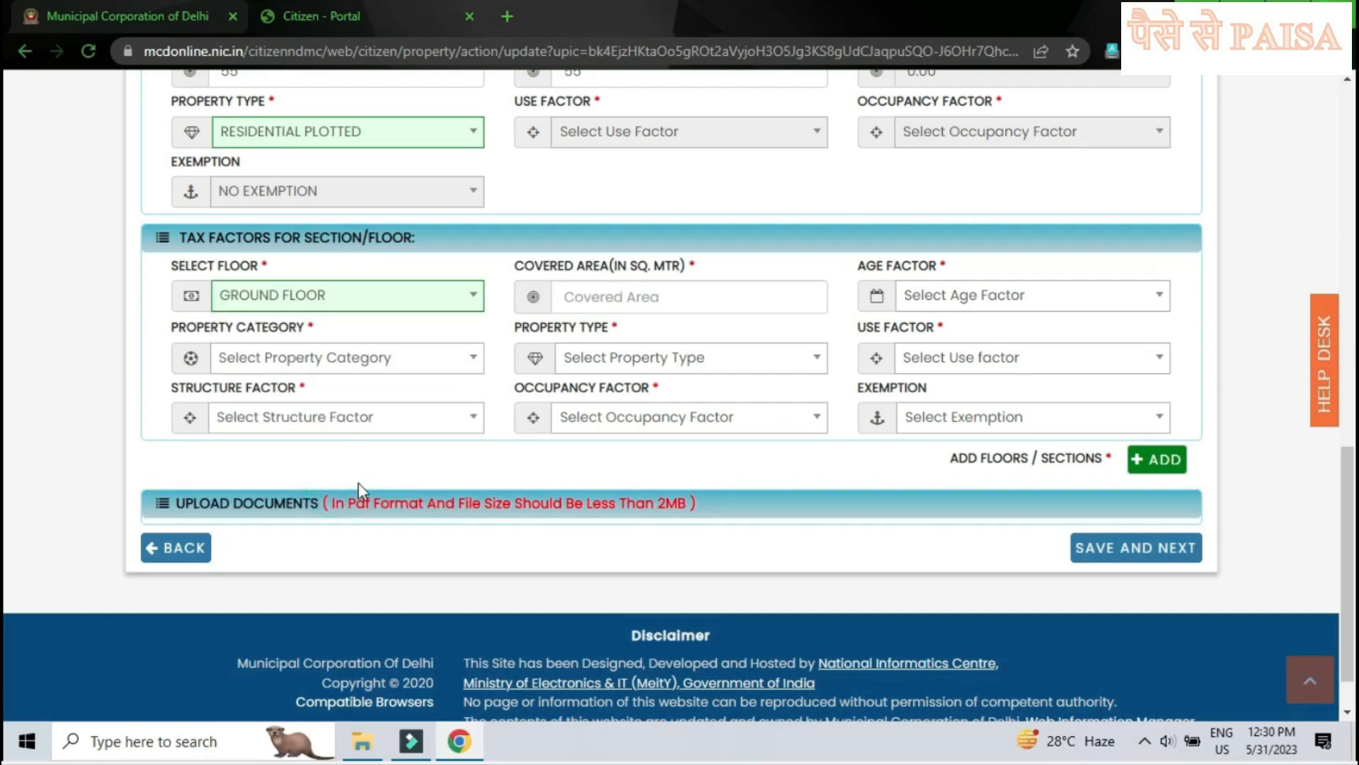
Set the ground floor's covered area to 55 sq. m and its age factor to 01/04/2000 - 31/03/2010
{"action": "left_click", "coordinate": [682, 308]}
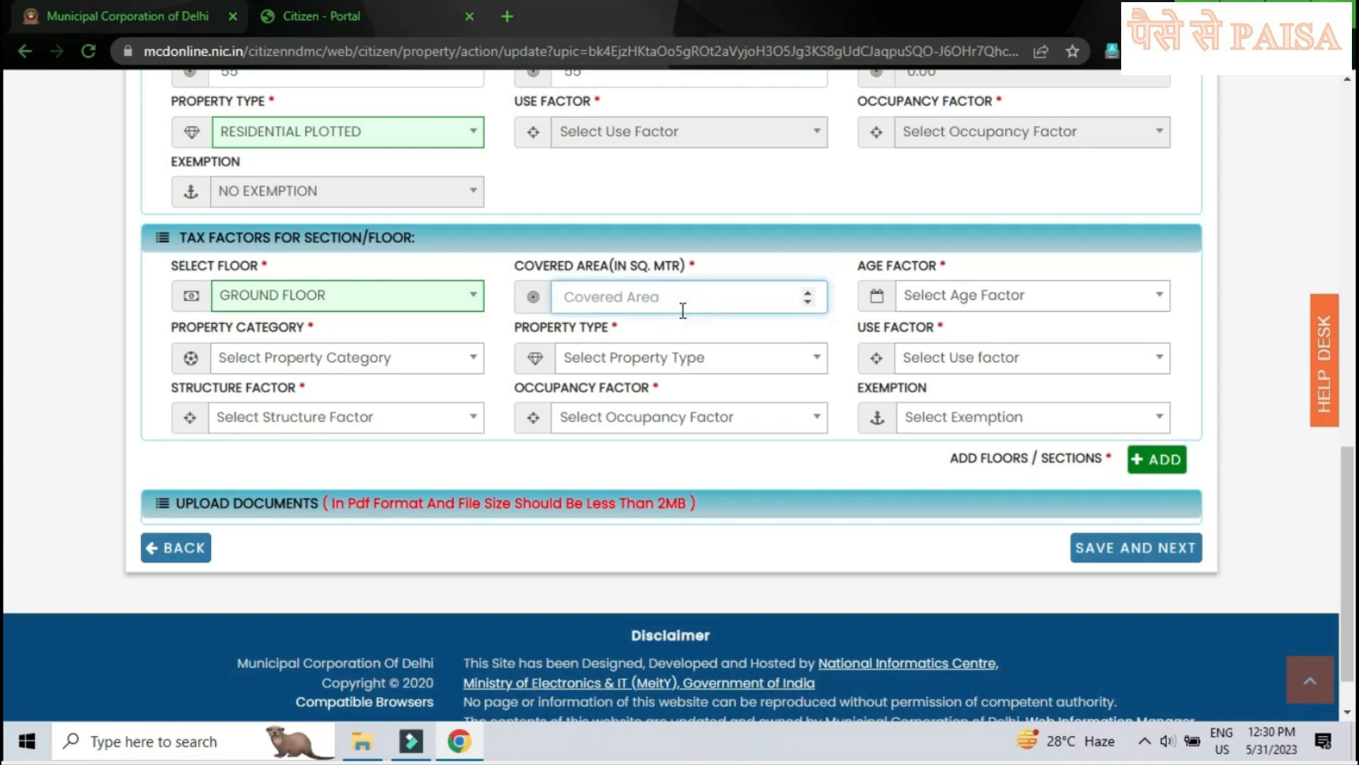
{"action": "type", "text": "55"}
{"action": "left_click", "coordinate": [1056, 306]}
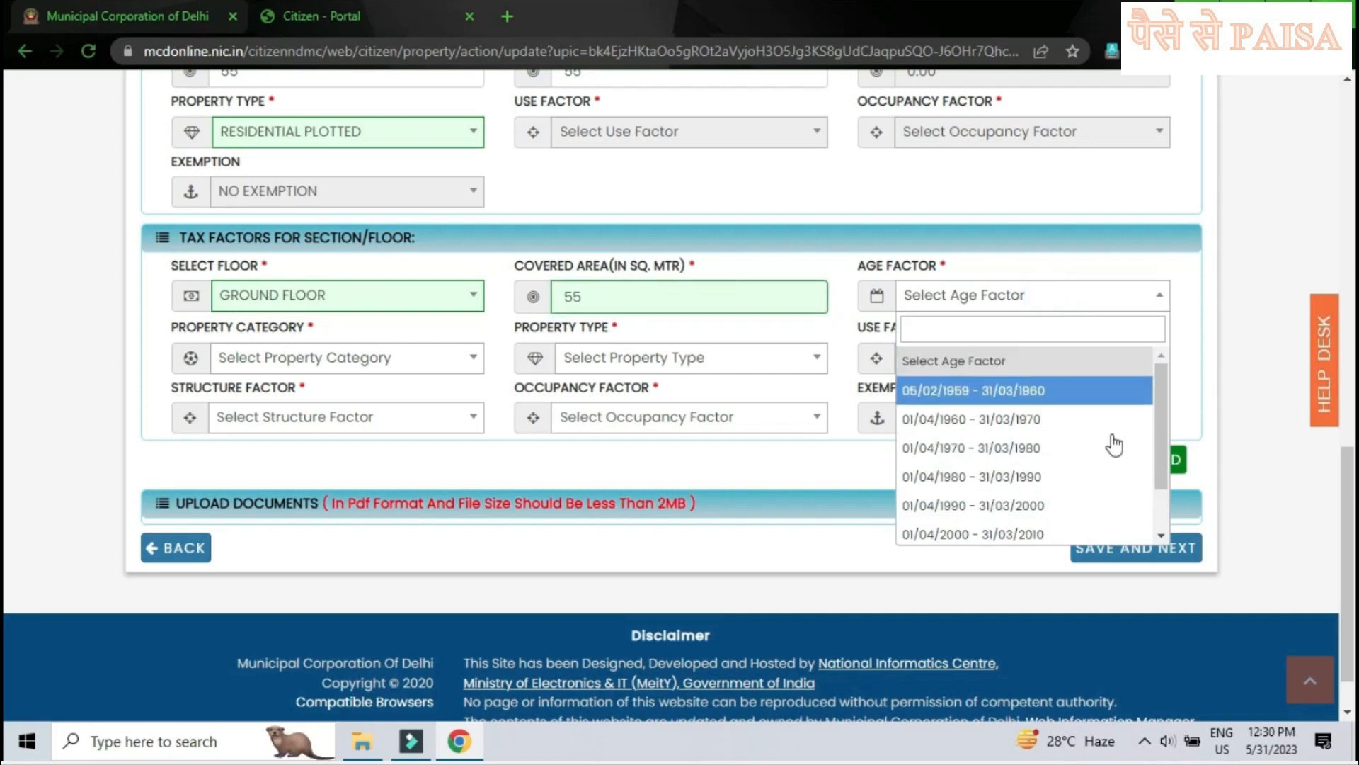
{"action": "scroll", "coordinate": [1090, 496], "scroll_direction": "down", "scroll_amount": 1}
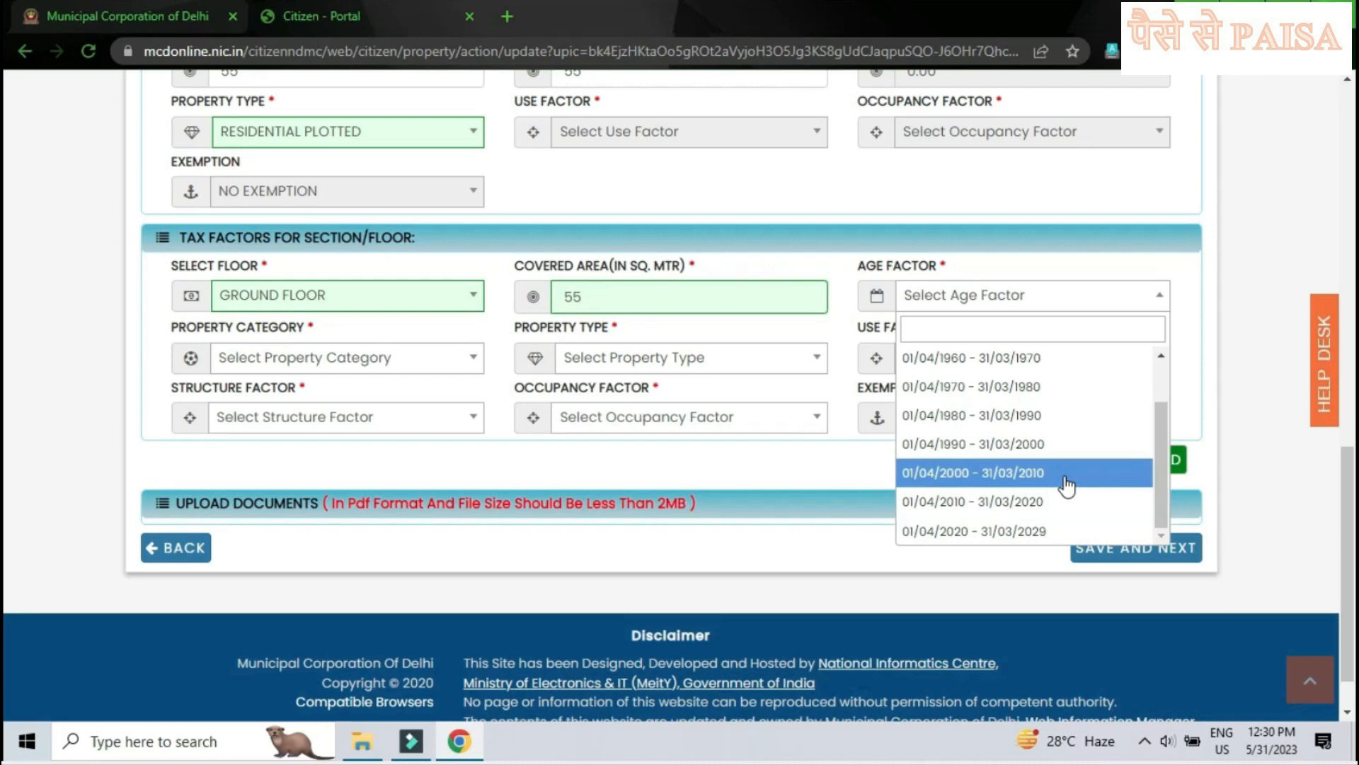
{"action": "left_click", "coordinate": [1067, 485]}
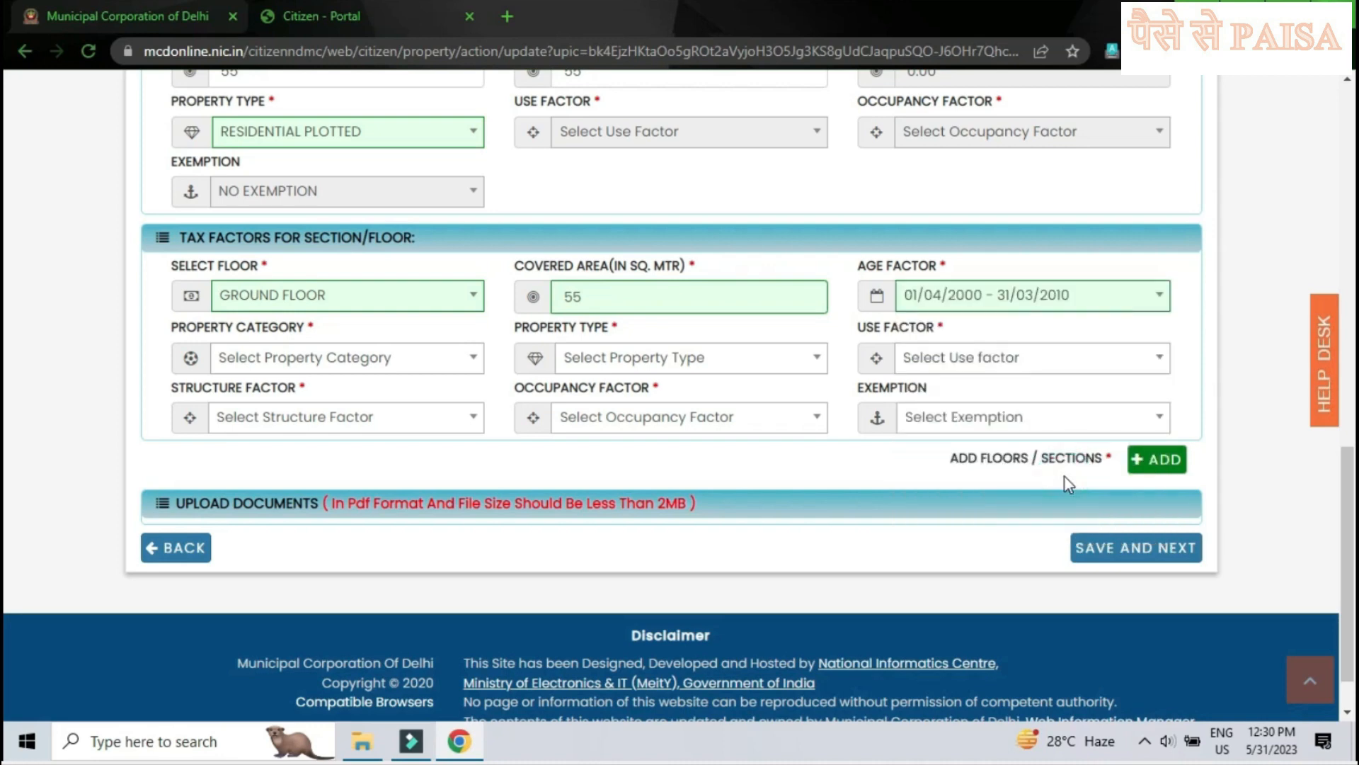
Set the ground floor's property category to RESIDENTIAL, property type to RESIDENTIAL PLOTTED and use factor to RESIDENTIAL
{"action": "left_click", "coordinate": [365, 366]}
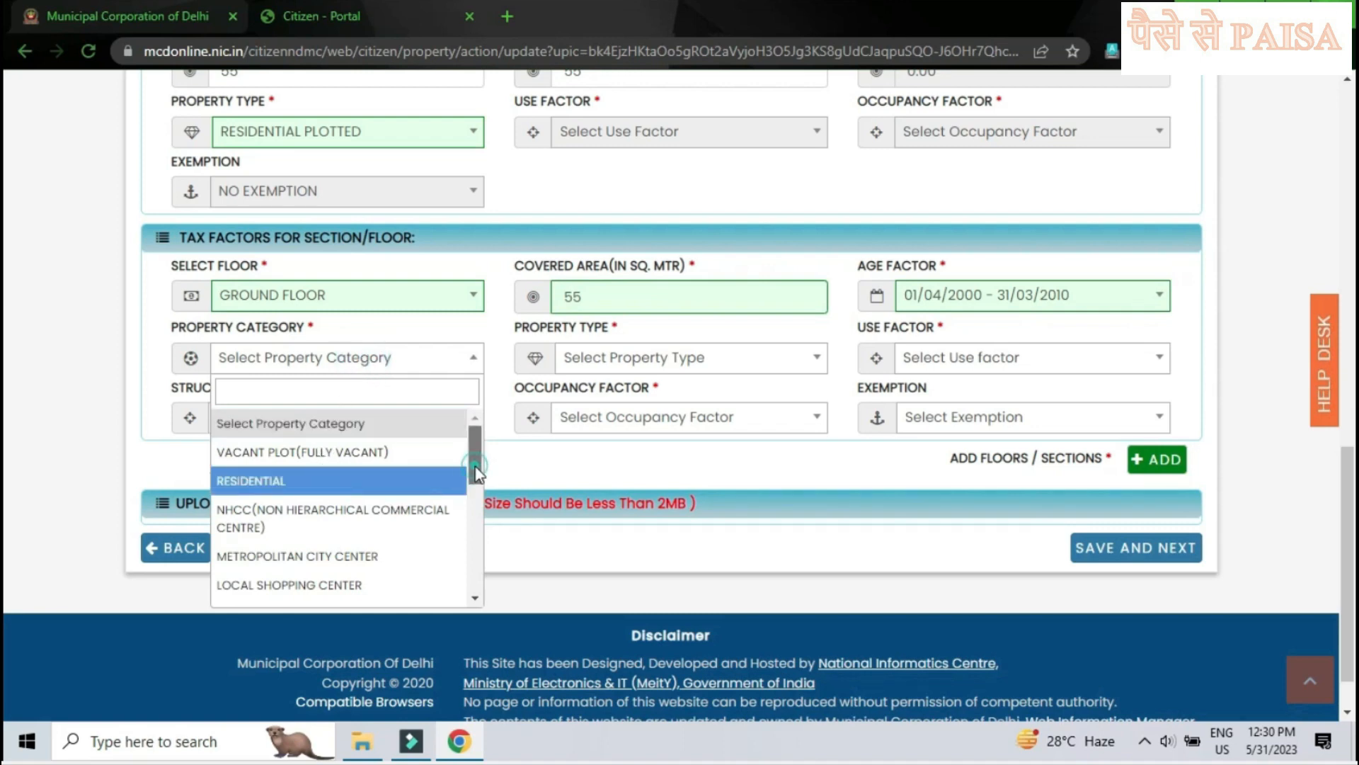
{"action": "mouse_move", "coordinate": [475, 473]}
{"action": "left_mouse_down"}
{"action": "mouse_move", "coordinate": [472, 504]}
{"action": "mouse_move", "coordinate": [473, 469]}
{"action": "left_mouse_up"}
{"action": "left_click", "coordinate": [316, 480]}
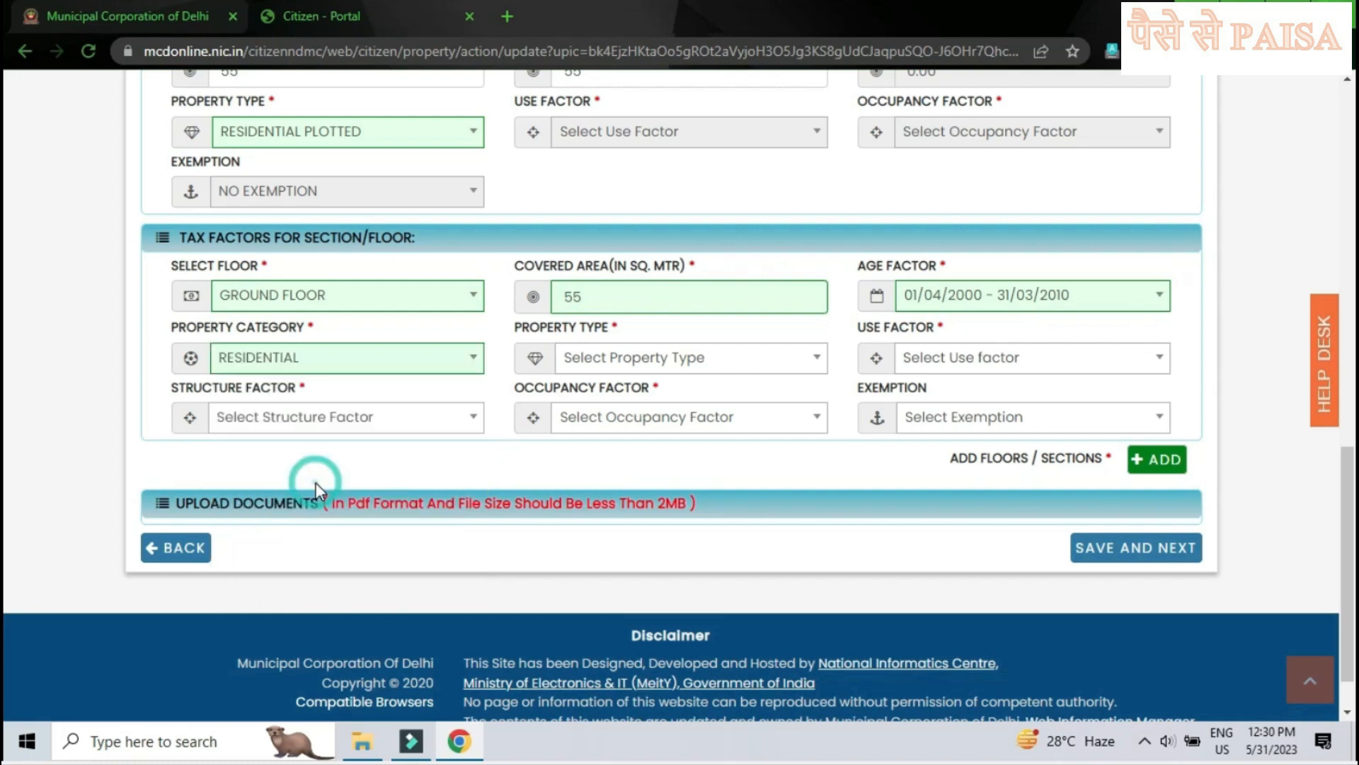
{"action": "left_click", "coordinate": [713, 370]}
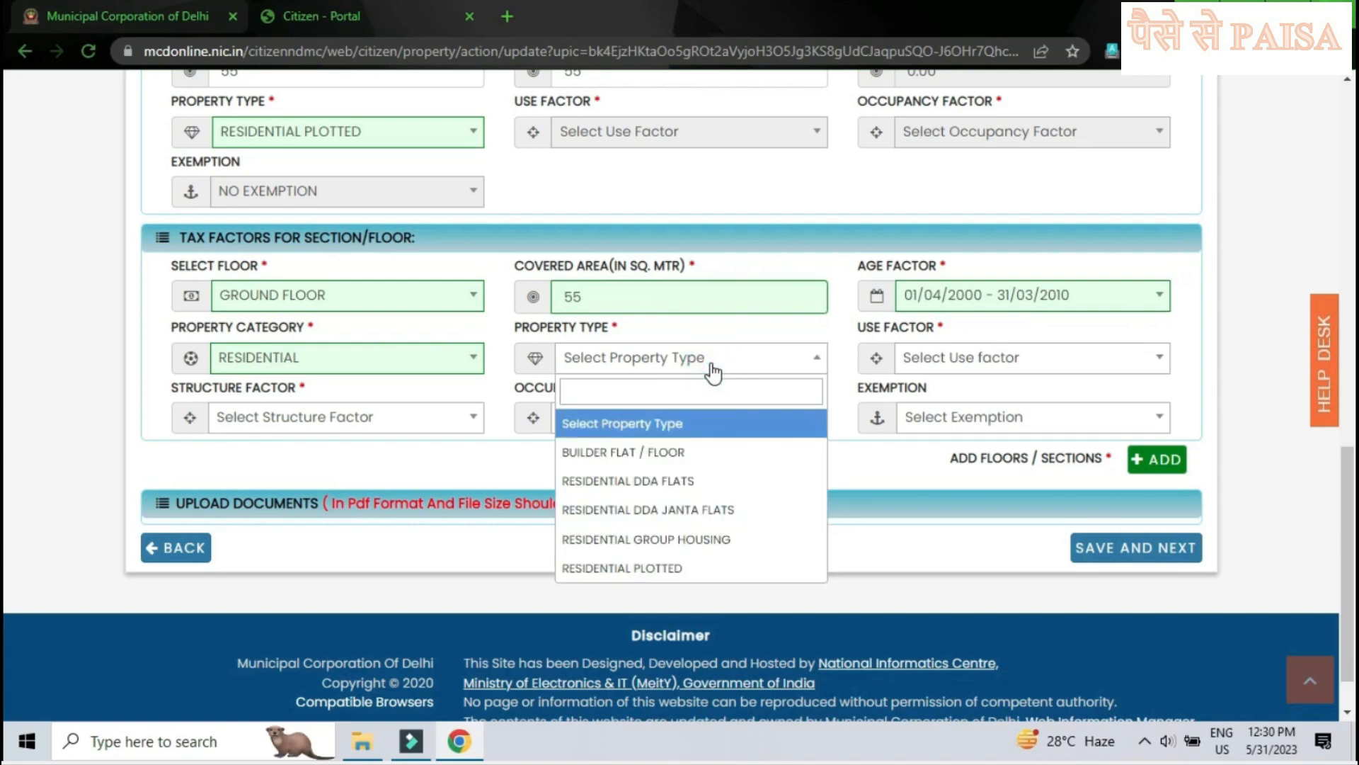
{"action": "left_click", "coordinate": [666, 567]}
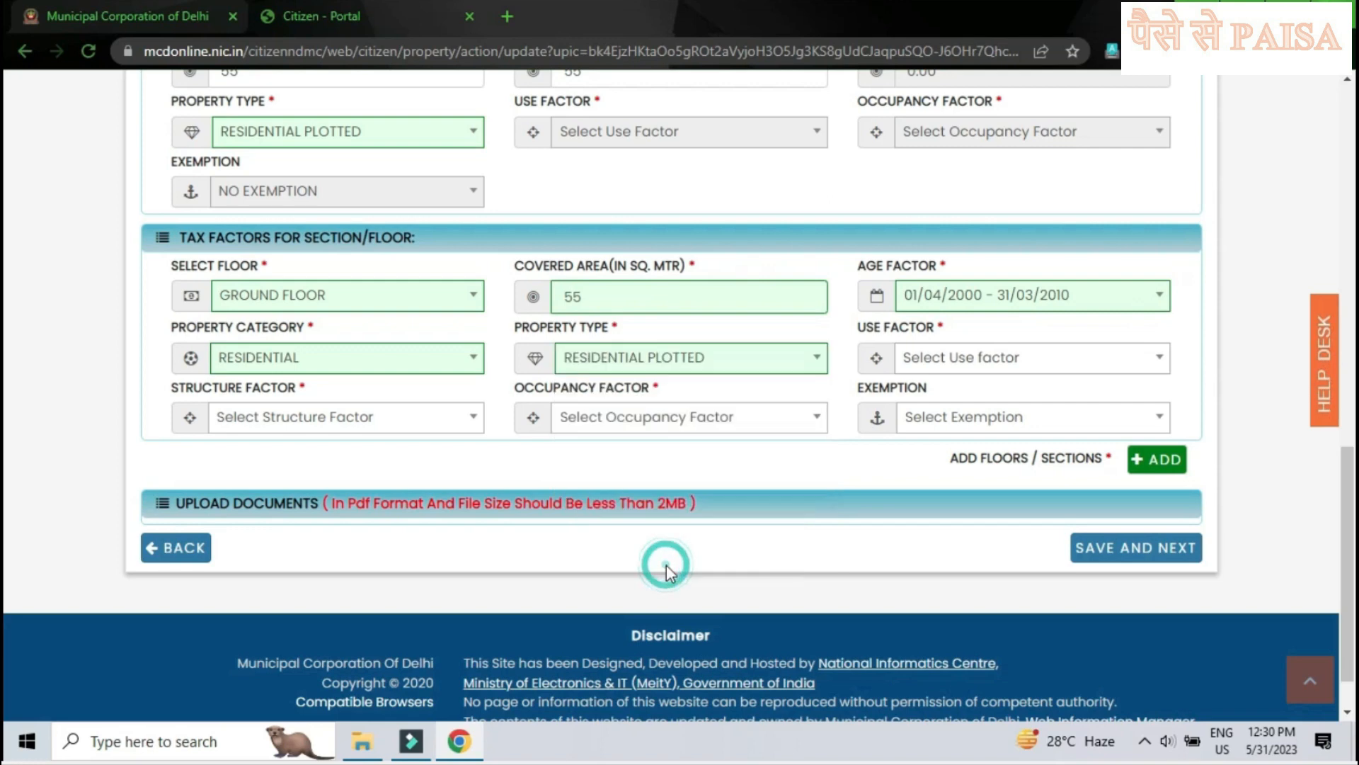
{"action": "left_click", "coordinate": [1008, 377]}
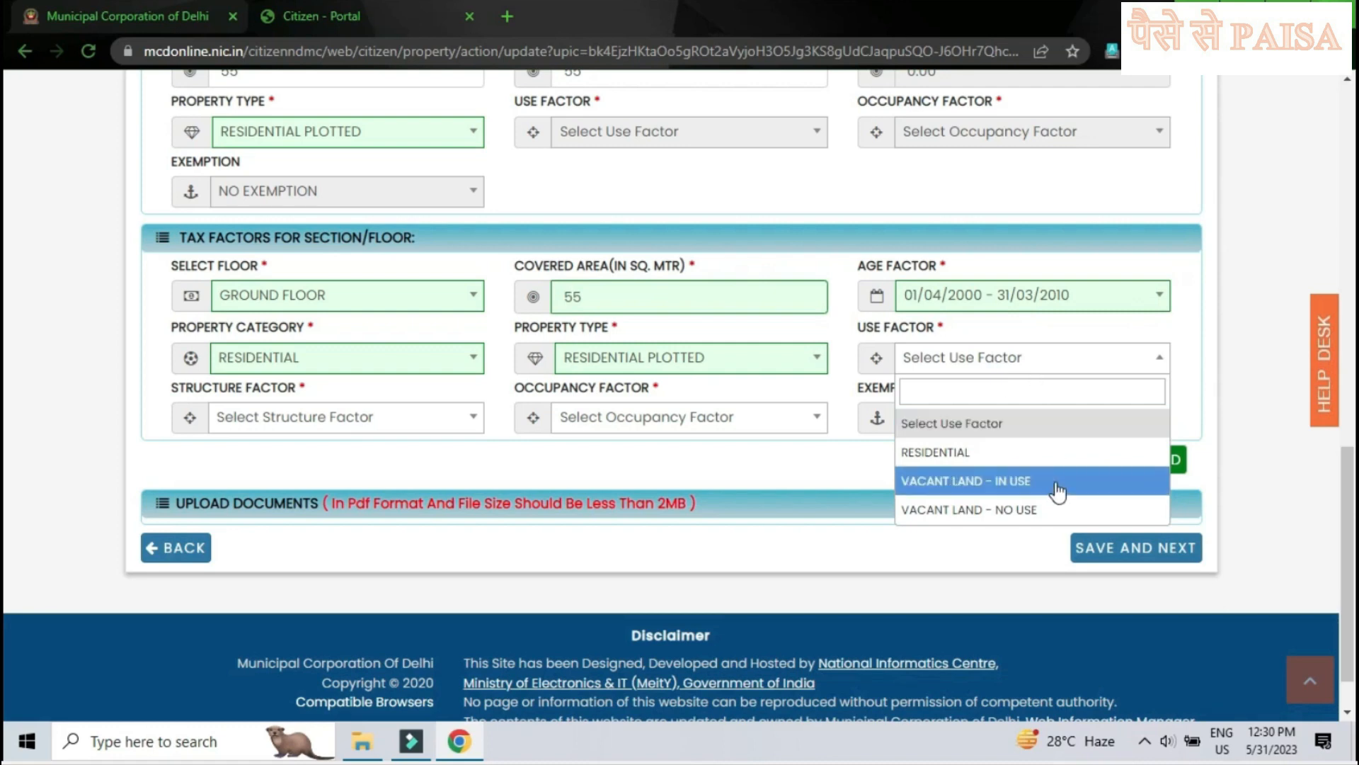
{"action": "left_click", "coordinate": [986, 453]}
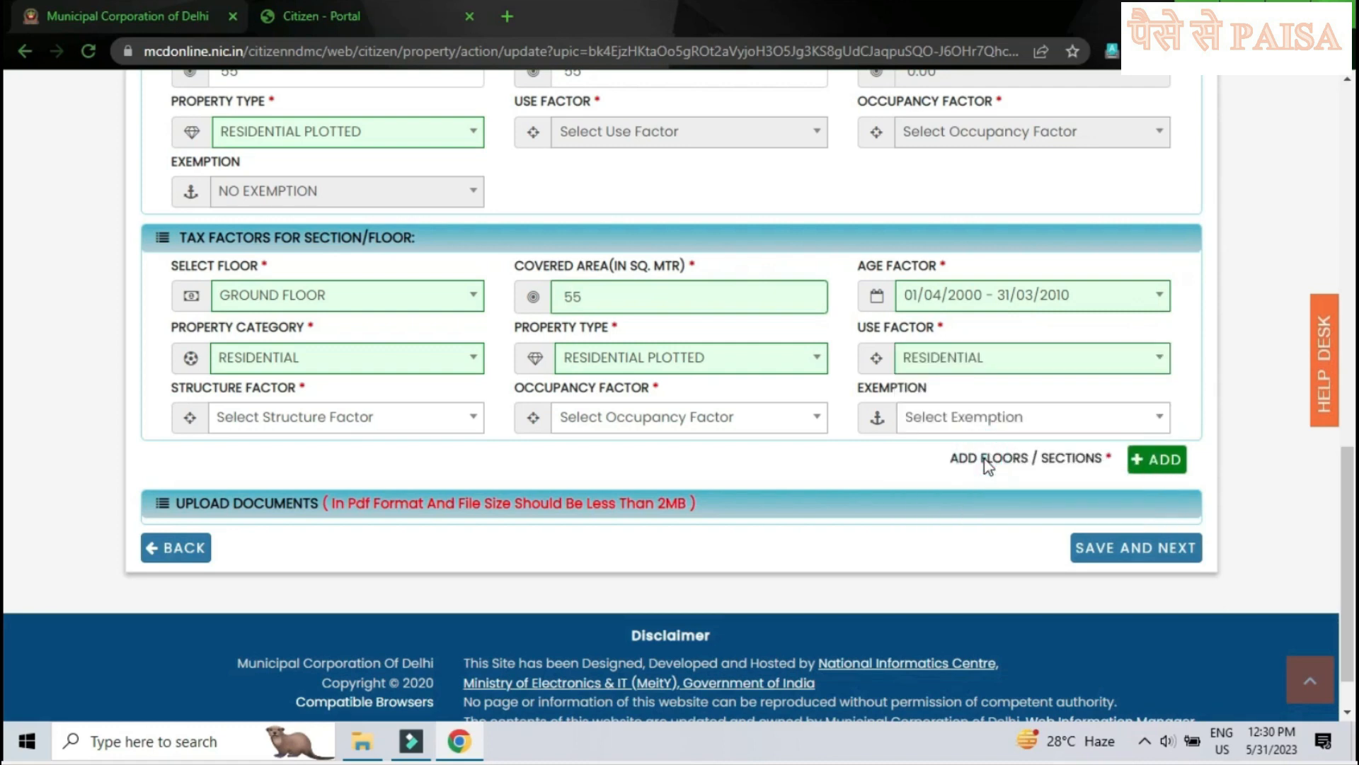
Set the ground floor's structure factor to PUCCA and its occupancy factor to RESIDENTIAL - SELF OCCUPIED
{"action": "left_click", "coordinate": [462, 425]}
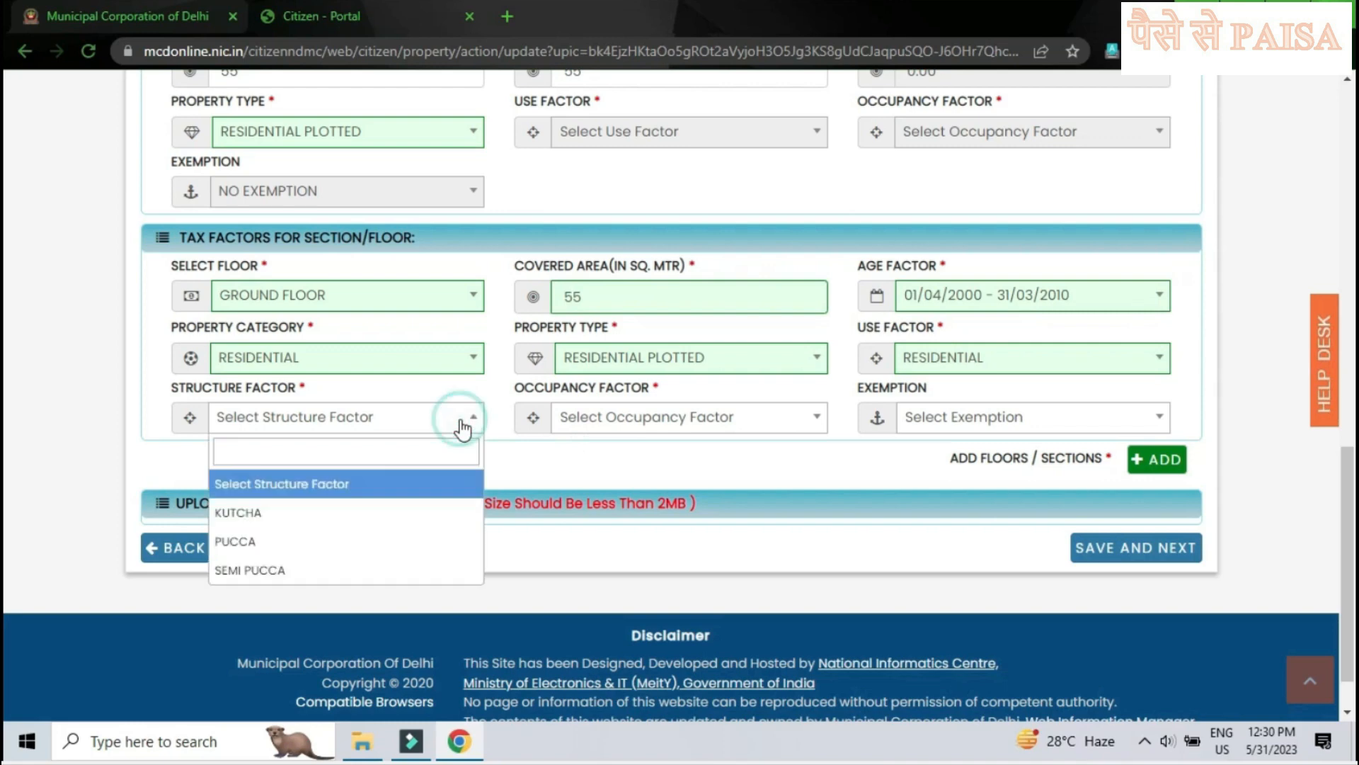
{"action": "left_click", "coordinate": [305, 541]}
{"action": "left_click", "coordinate": [807, 423]}
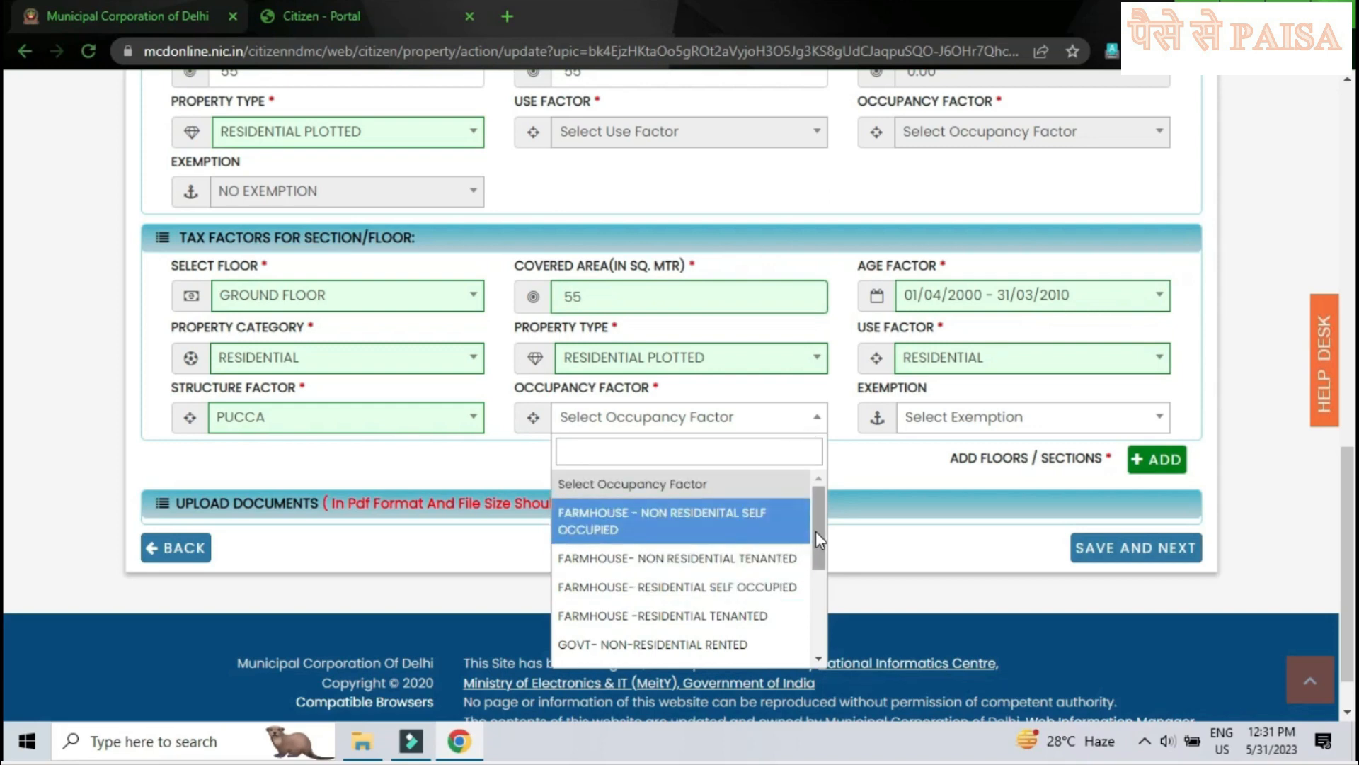
{"action": "left_click_drag", "start_coordinate": [817, 534], "coordinate": [811, 563]}
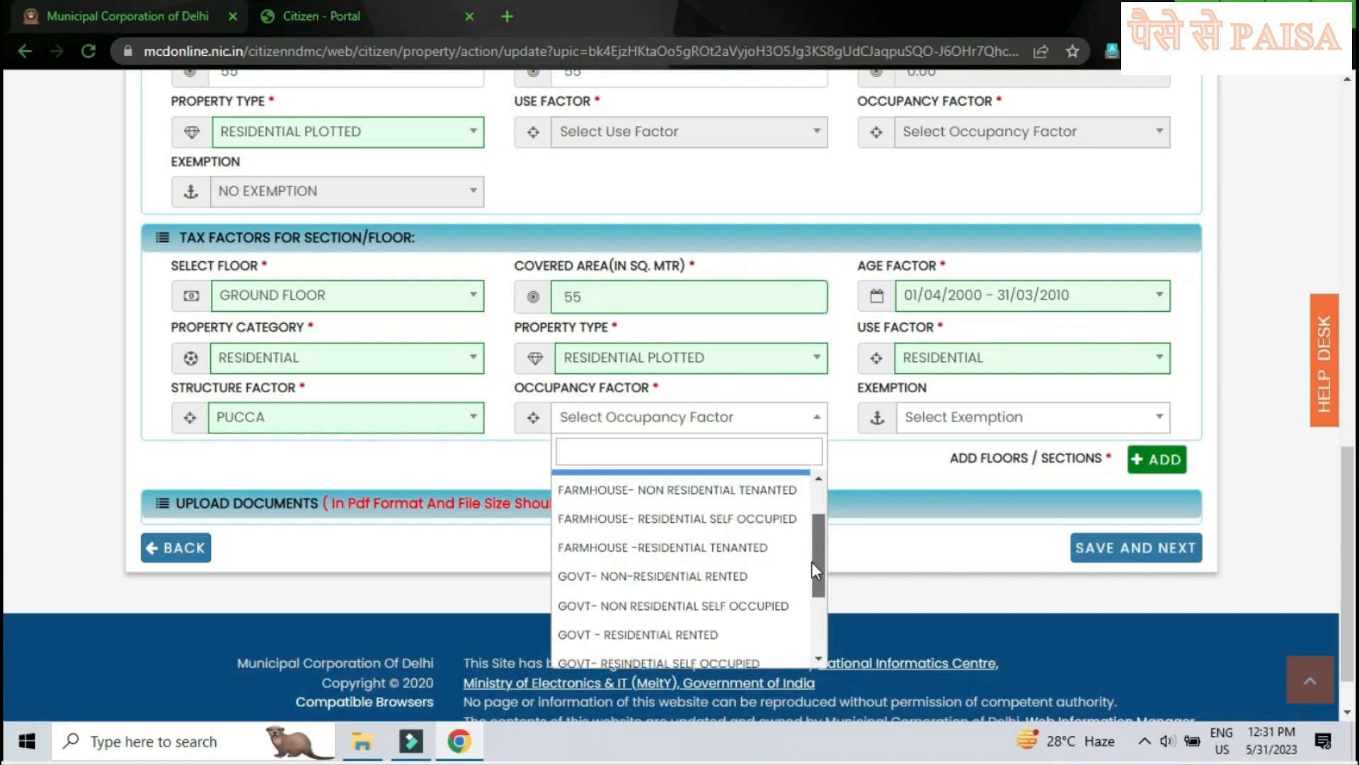
{"action": "scroll", "coordinate": [783, 631], "scroll_direction": "down", "scroll_amount": 3}
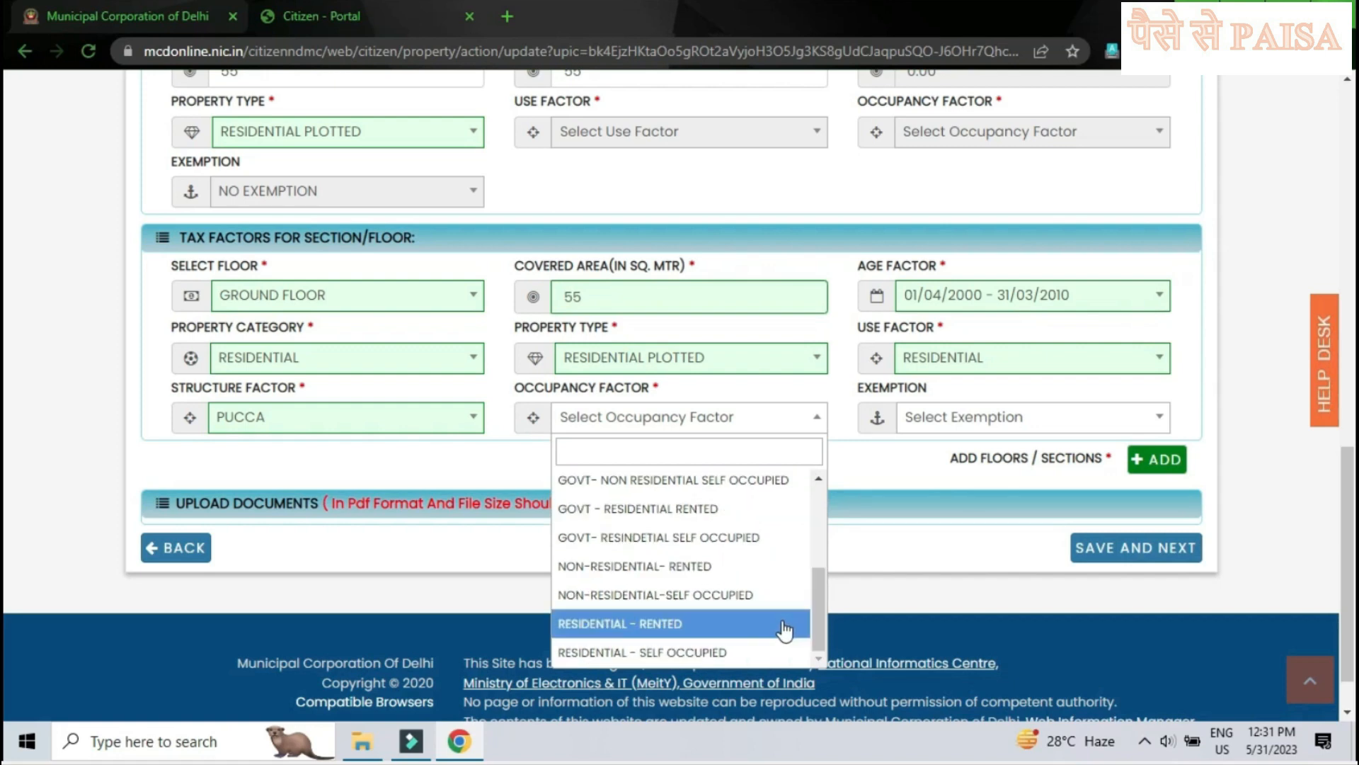
{"action": "left_click", "coordinate": [741, 653]}
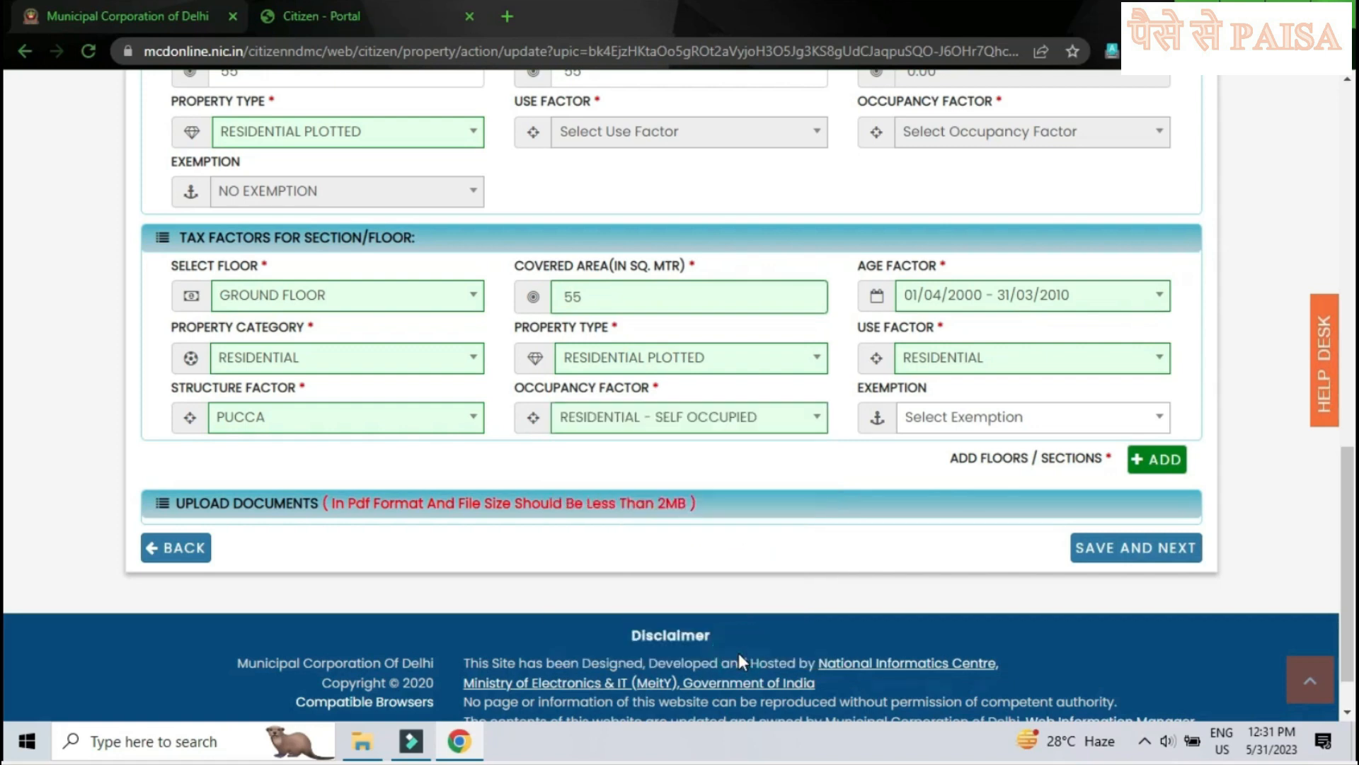
Choose NO EXEMPTION as the ground floor's exemption in the tax factors
{"action": "left_click", "coordinate": [972, 425]}
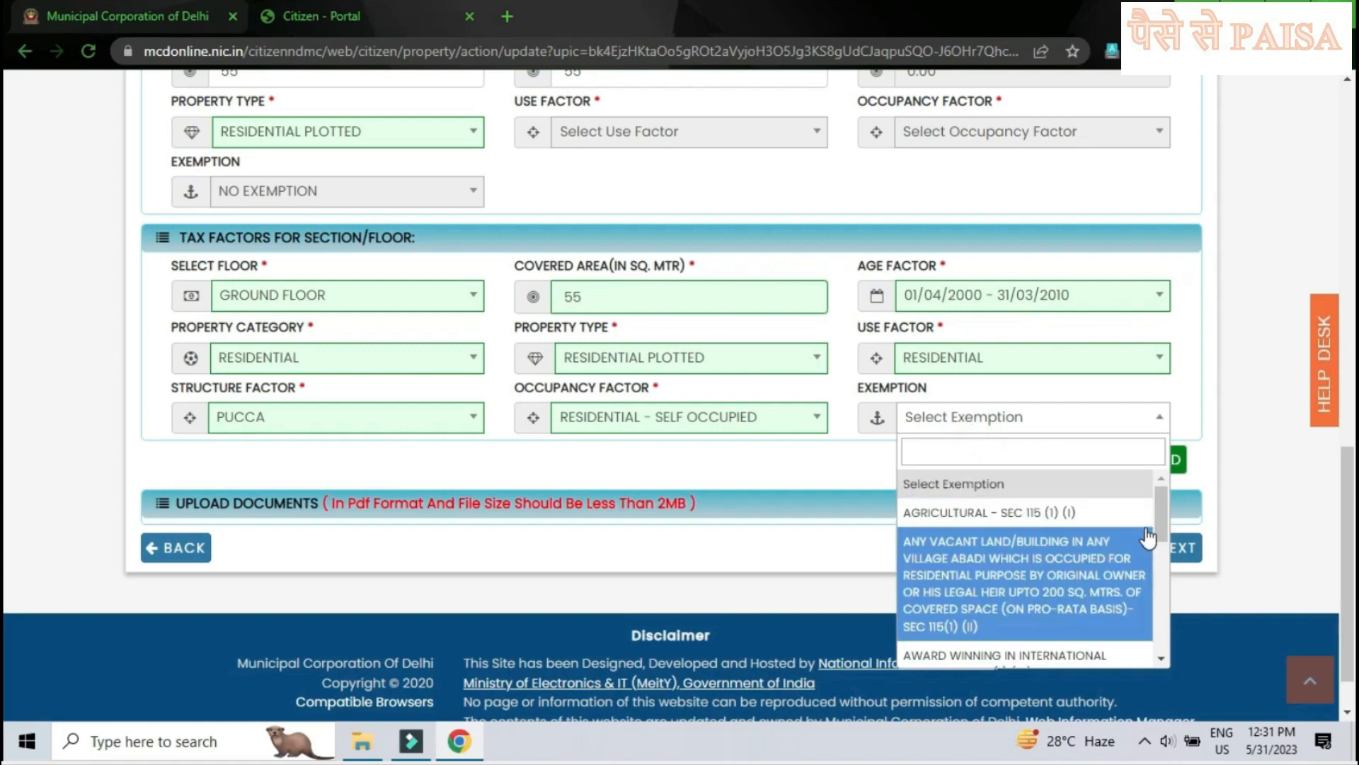
{"action": "left_click_drag", "start_coordinate": [1161, 514], "coordinate": [1154, 619]}
{"action": "left_click", "coordinate": [956, 591]}
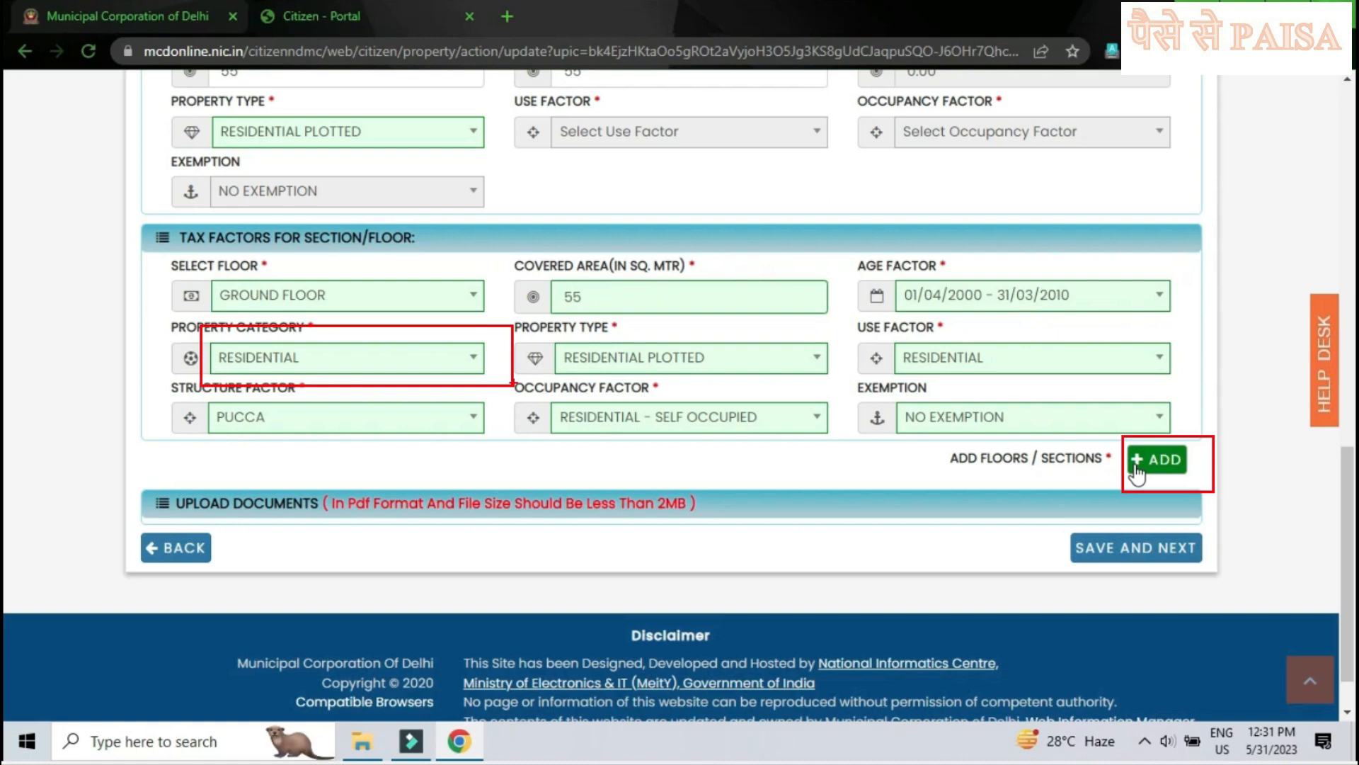
Add another floor section for the 1ST floor with a 50 sq. m covered area and age factor 01/04/2000 - 31/03/2010
{"action": "left_click", "coordinate": [1137, 470]}
{"action": "left_click", "coordinate": [464, 562]}
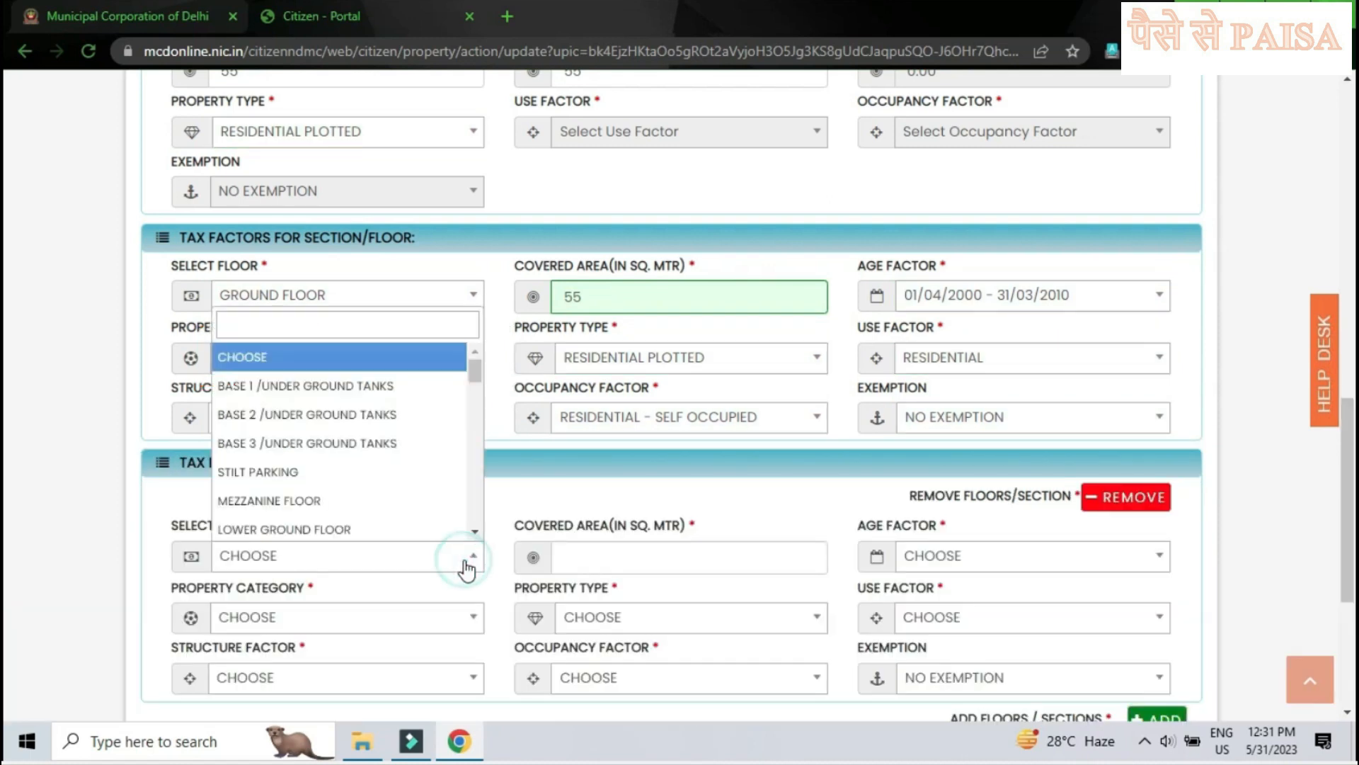
{"action": "scroll", "coordinate": [445, 506], "scroll_direction": "down", "scroll_amount": 3}
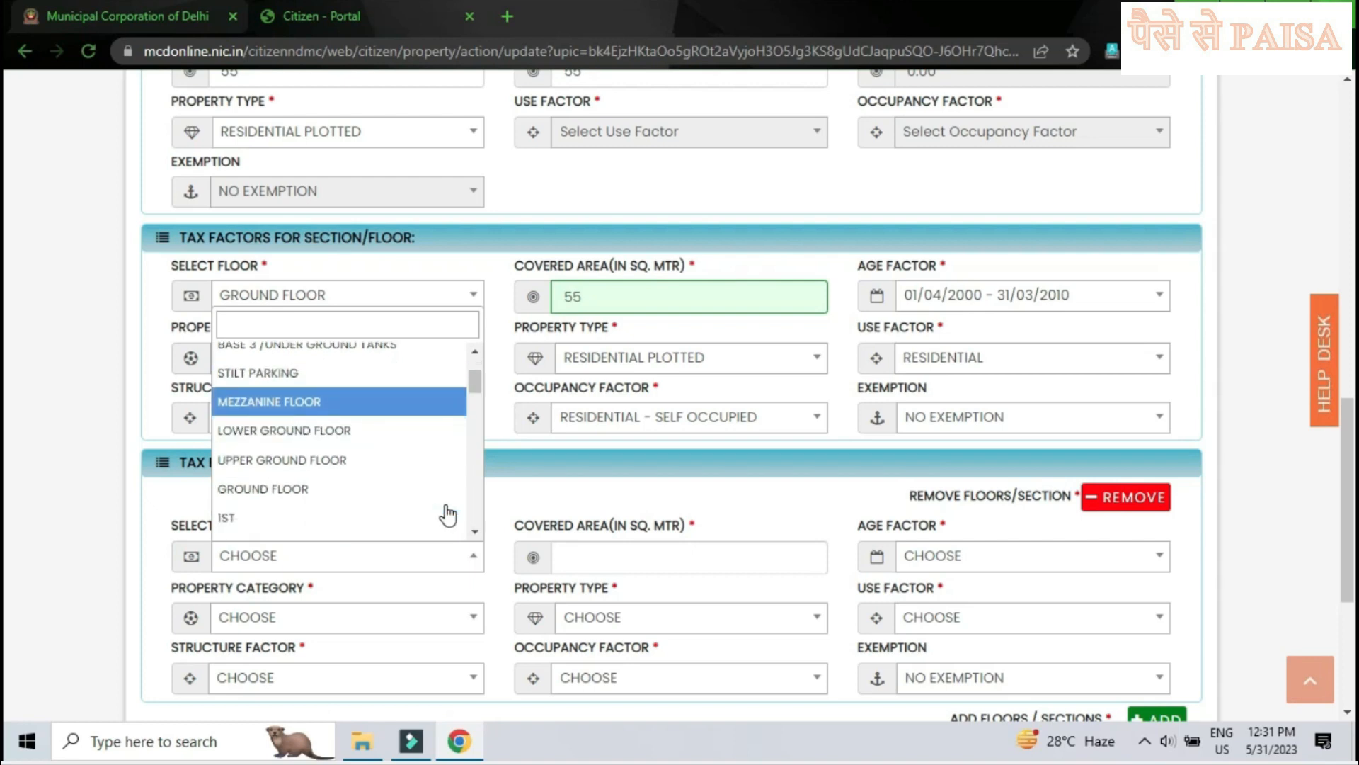
{"action": "left_click", "coordinate": [311, 508]}
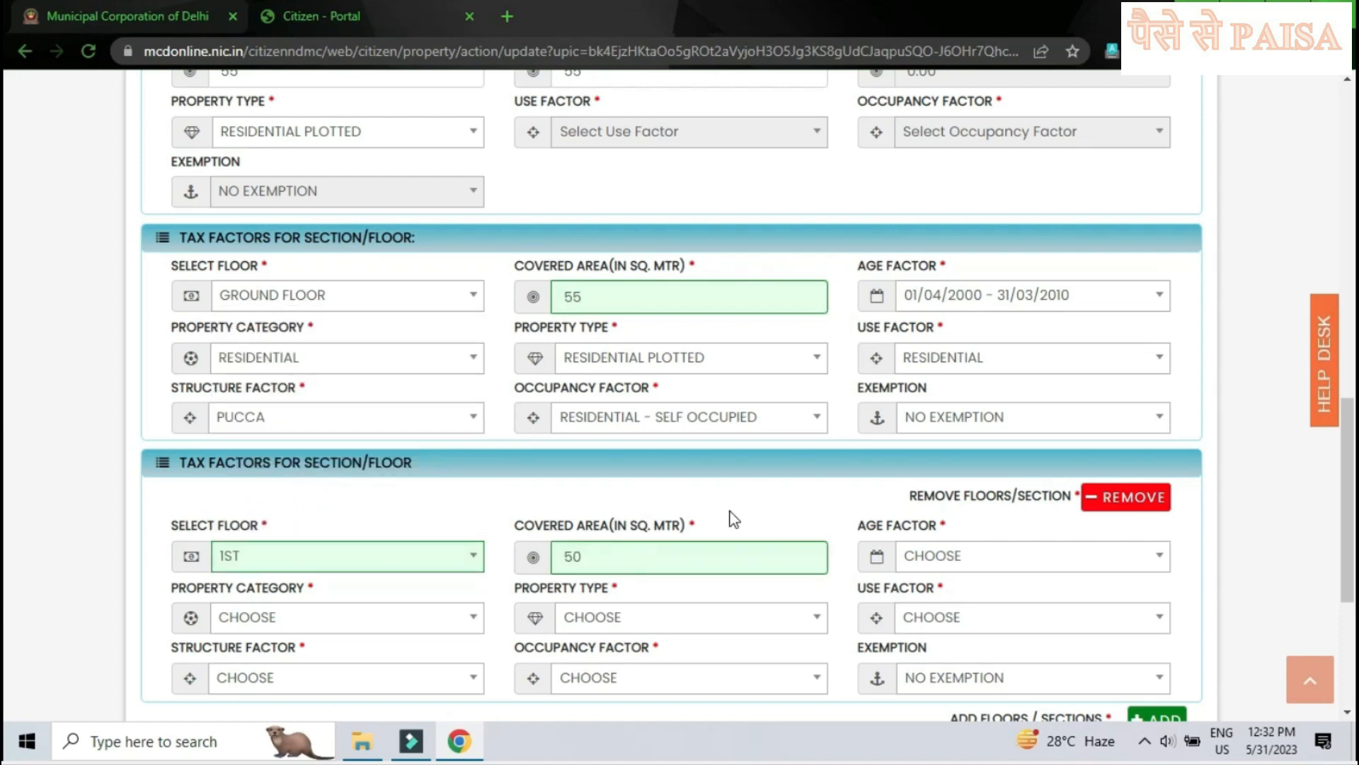
{"action": "scroll", "coordinate": [732, 519], "scroll_direction": "down", "scroll_amount": 1}
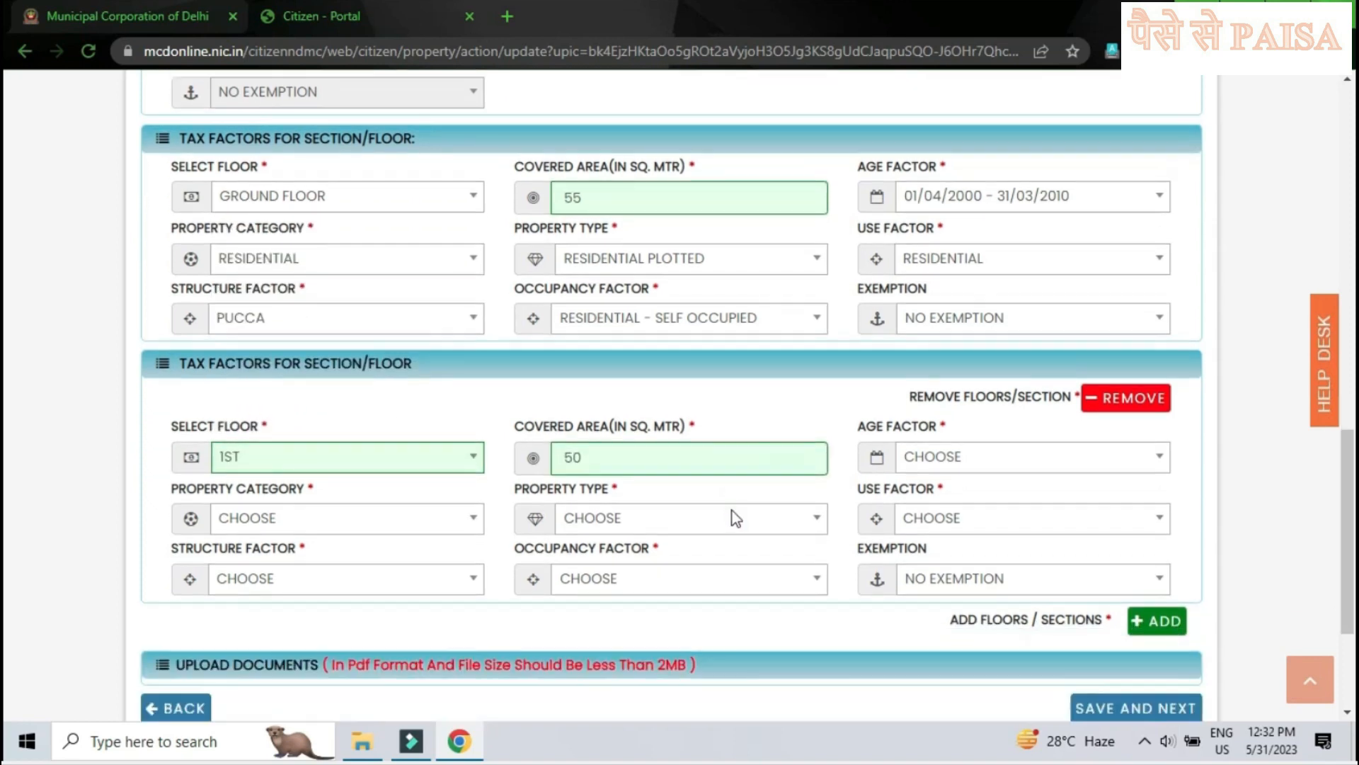
{"action": "left_click", "coordinate": [1011, 462]}
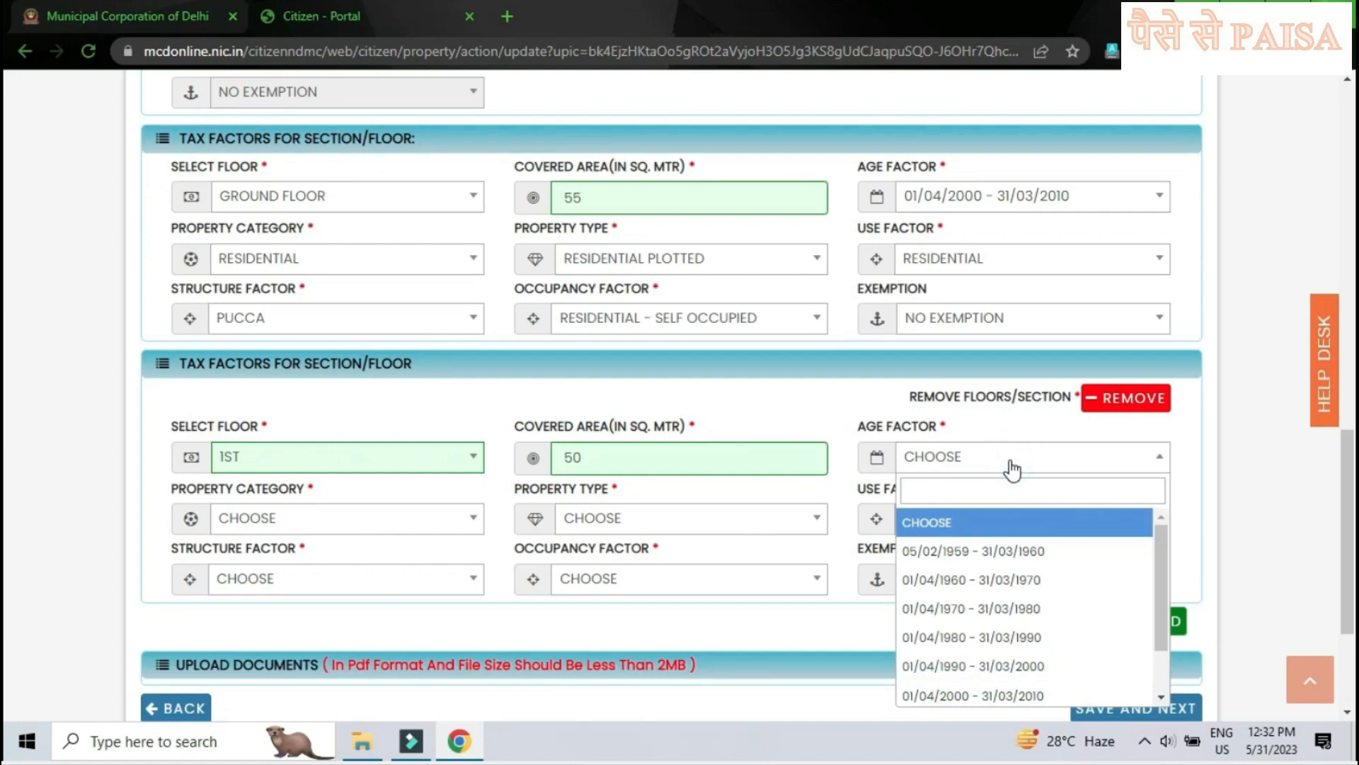
{"action": "left_click", "coordinate": [1058, 697]}
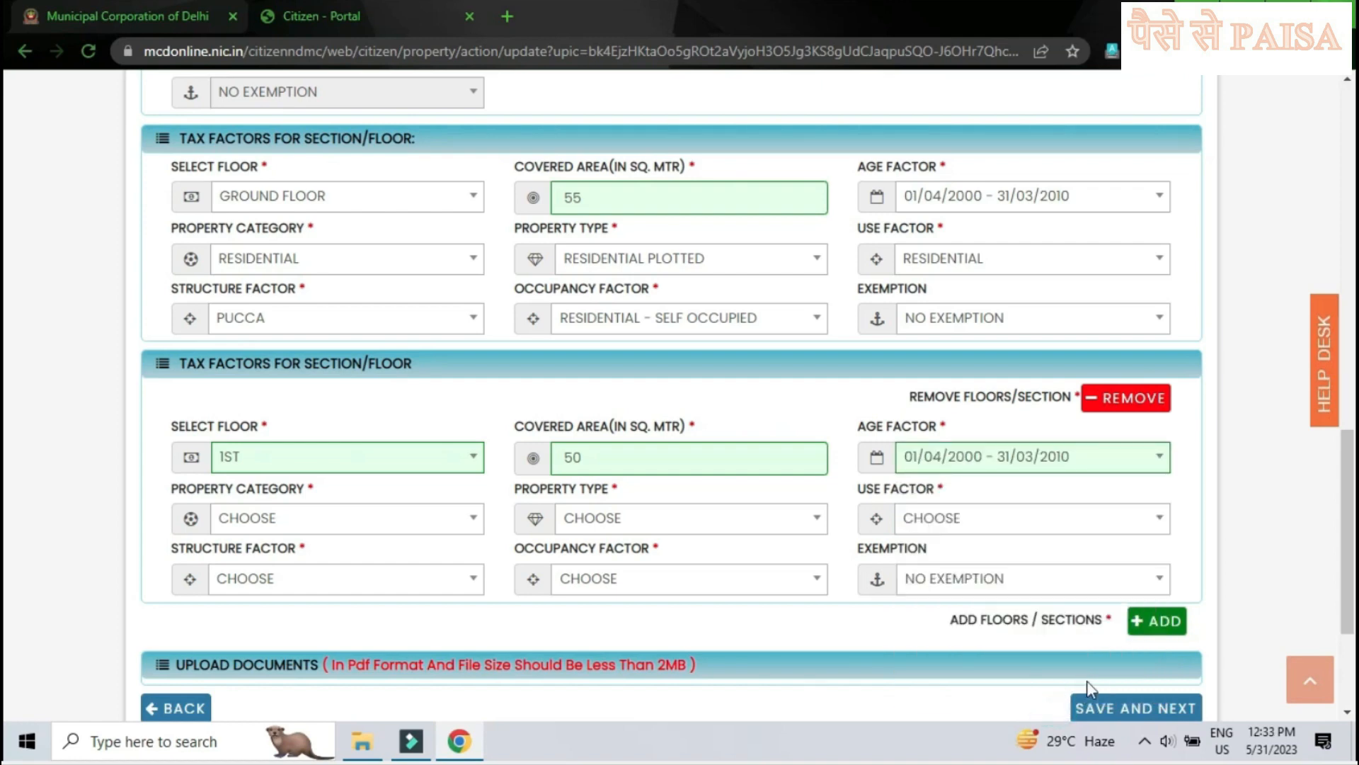
Try INDUSTRIAL as the first floor's property category and view the property types it offers
{"action": "left_click", "coordinate": [467, 520]}
{"action": "left_click_drag", "start_coordinate": [470, 345], "coordinate": [464, 441]}
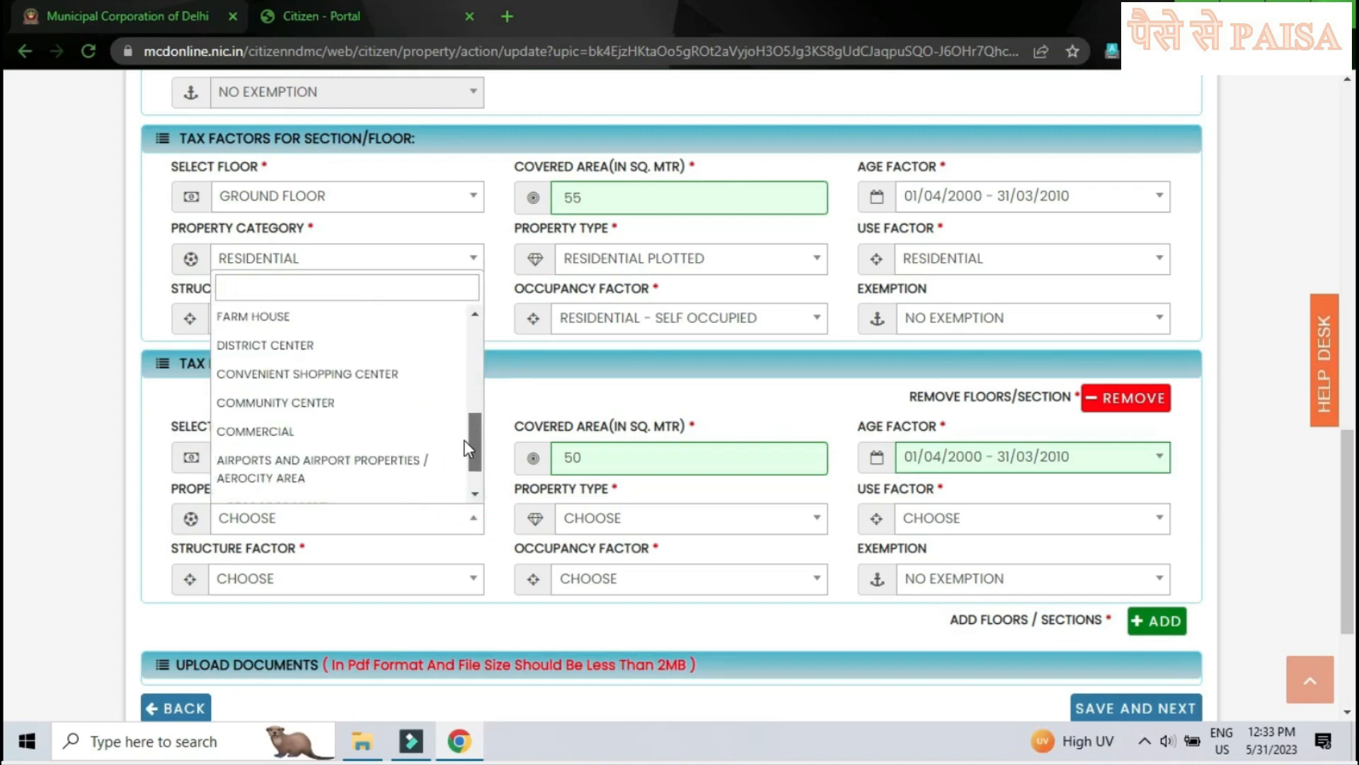
{"action": "left_click_drag", "start_coordinate": [465, 441], "coordinate": [464, 397]}
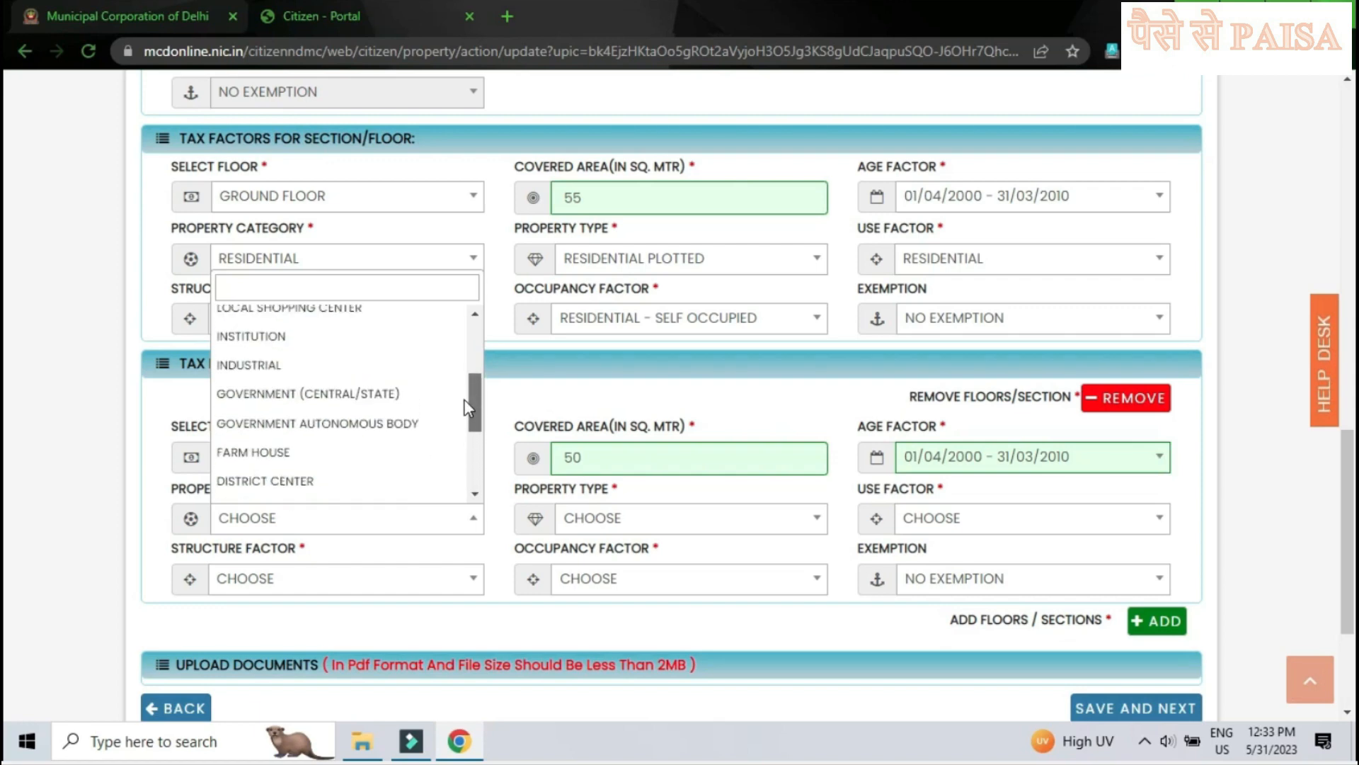
{"action": "left_click", "coordinate": [287, 362]}
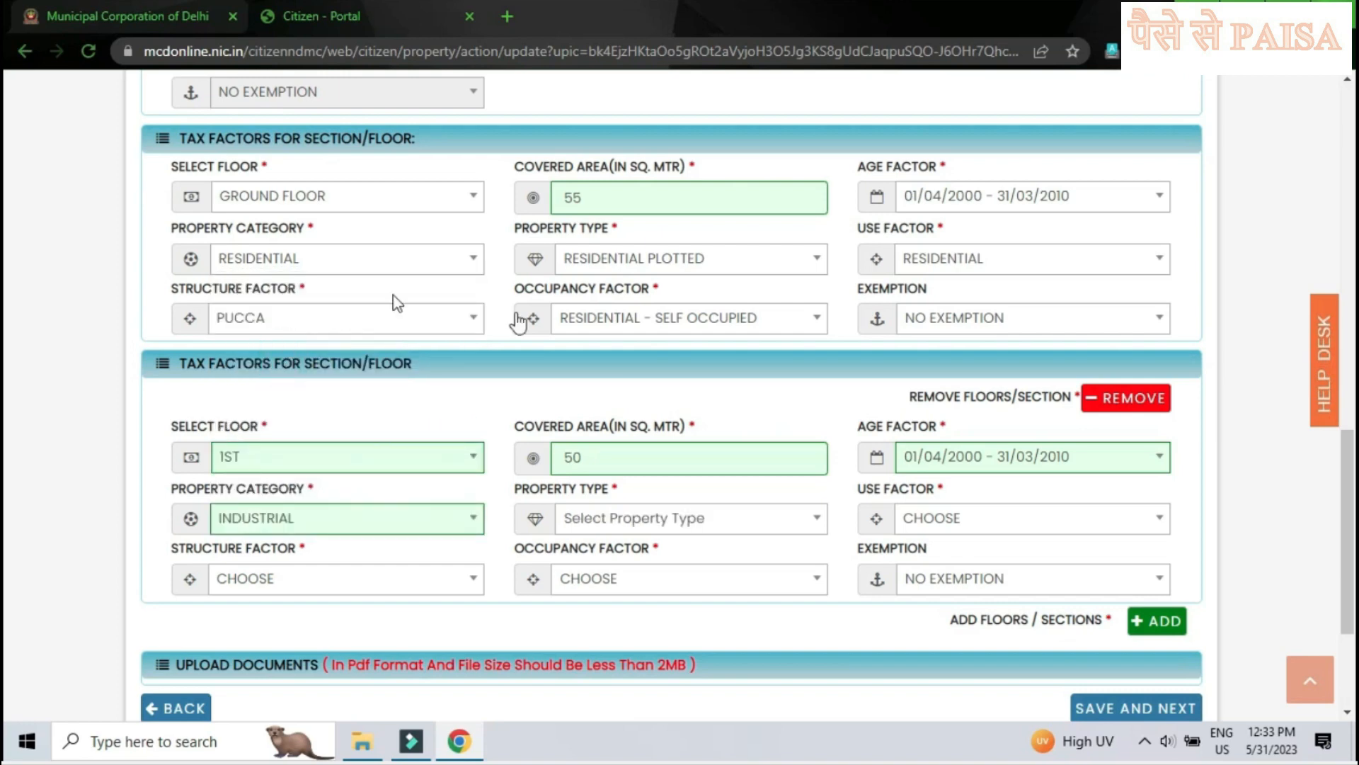
{"action": "left_click", "coordinate": [776, 524]}
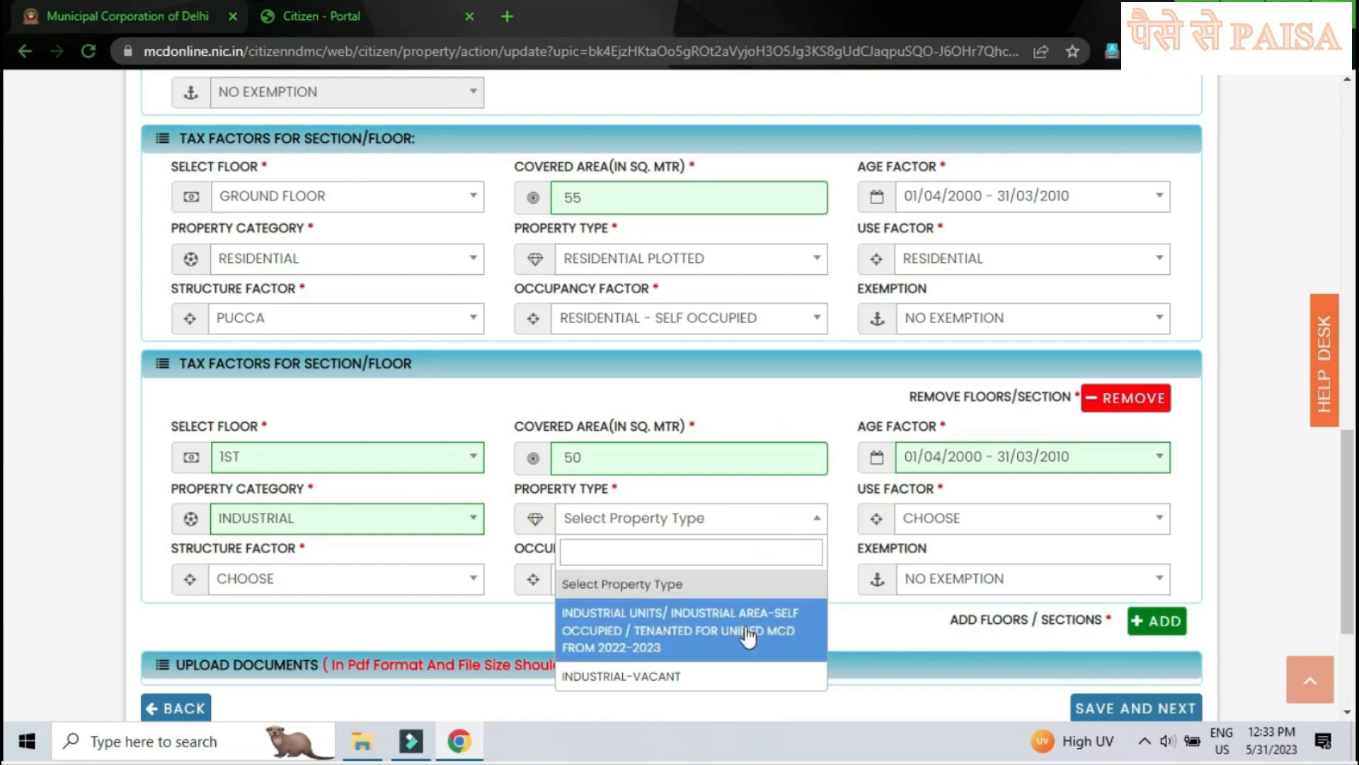
{"action": "left_click", "coordinate": [469, 495]}
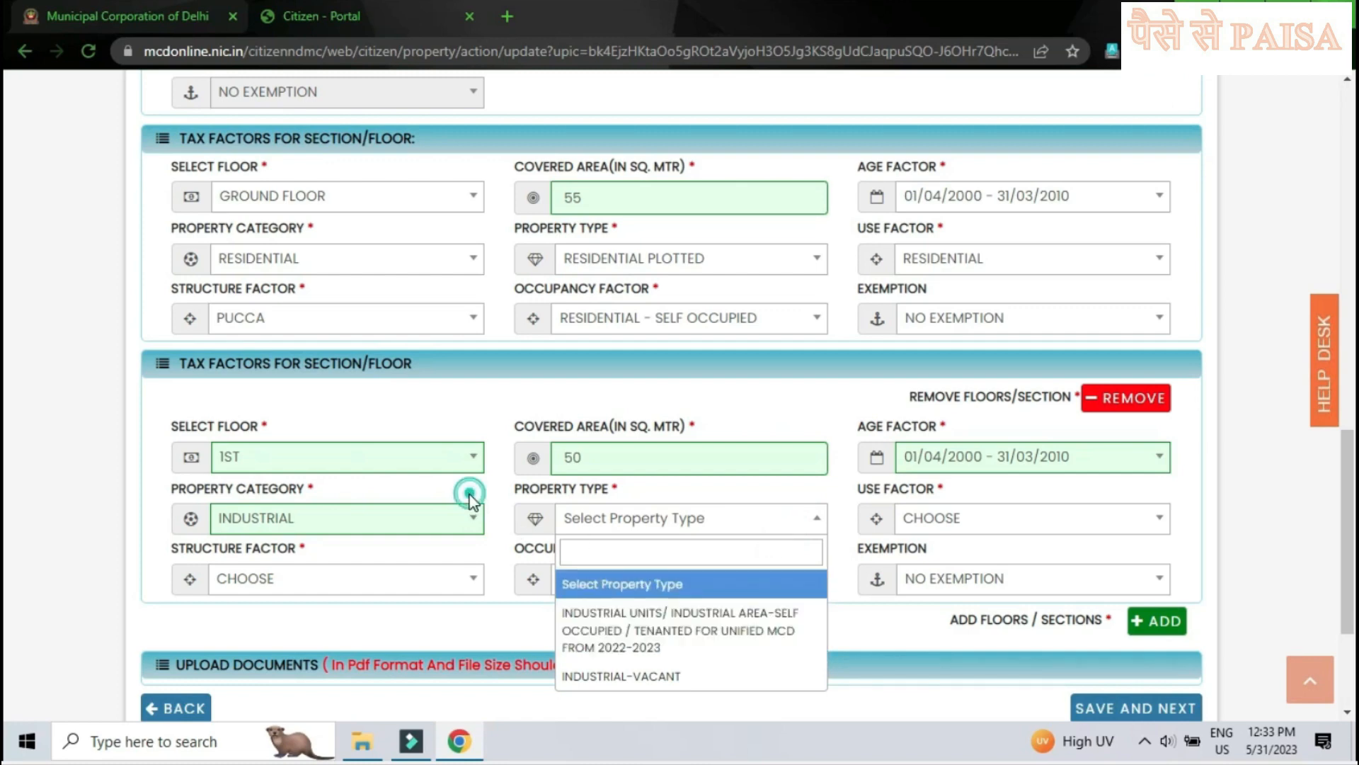
Set the first floor's property category to RESIDENTIAL, property type to RESIDENTIAL PLOTTED and use factor to RESIDENTIAL
{"action": "left_click", "coordinate": [454, 521]}
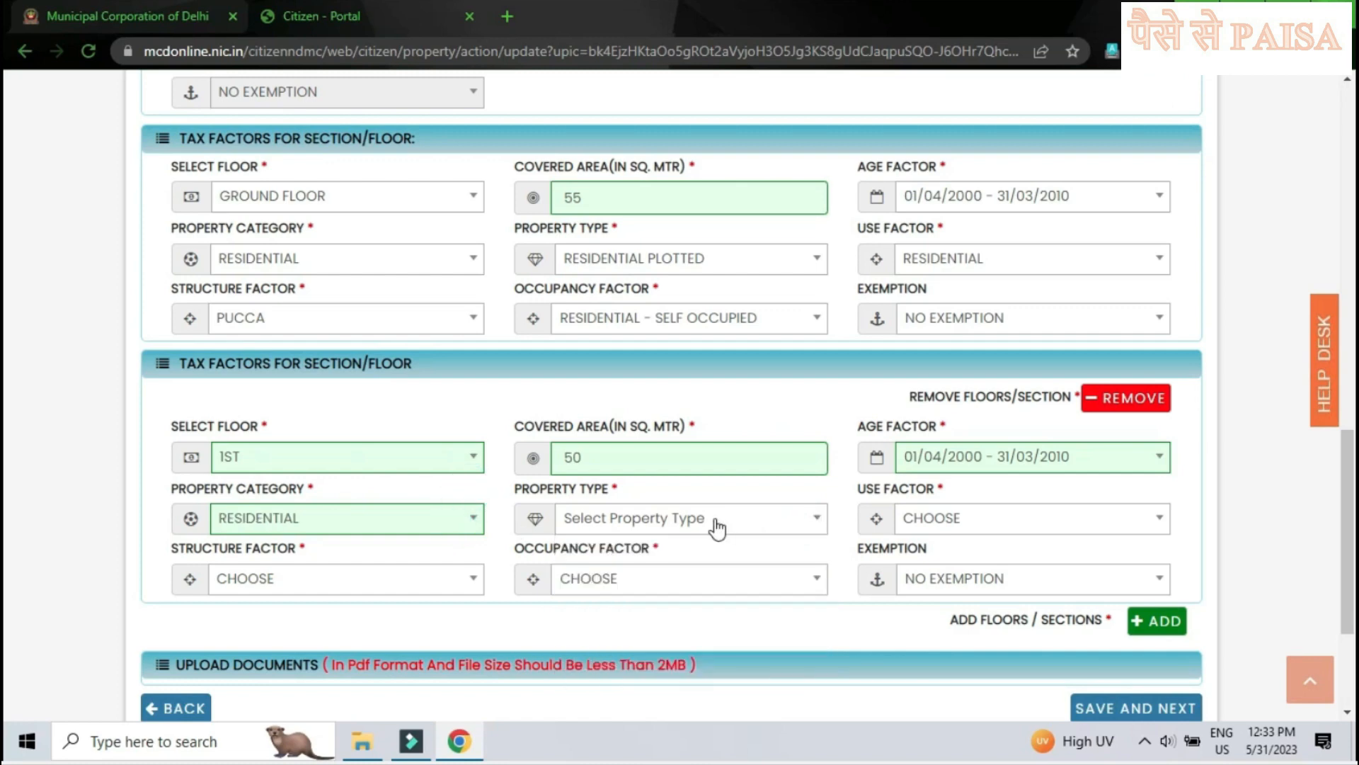
{"action": "left_click", "coordinate": [718, 526]}
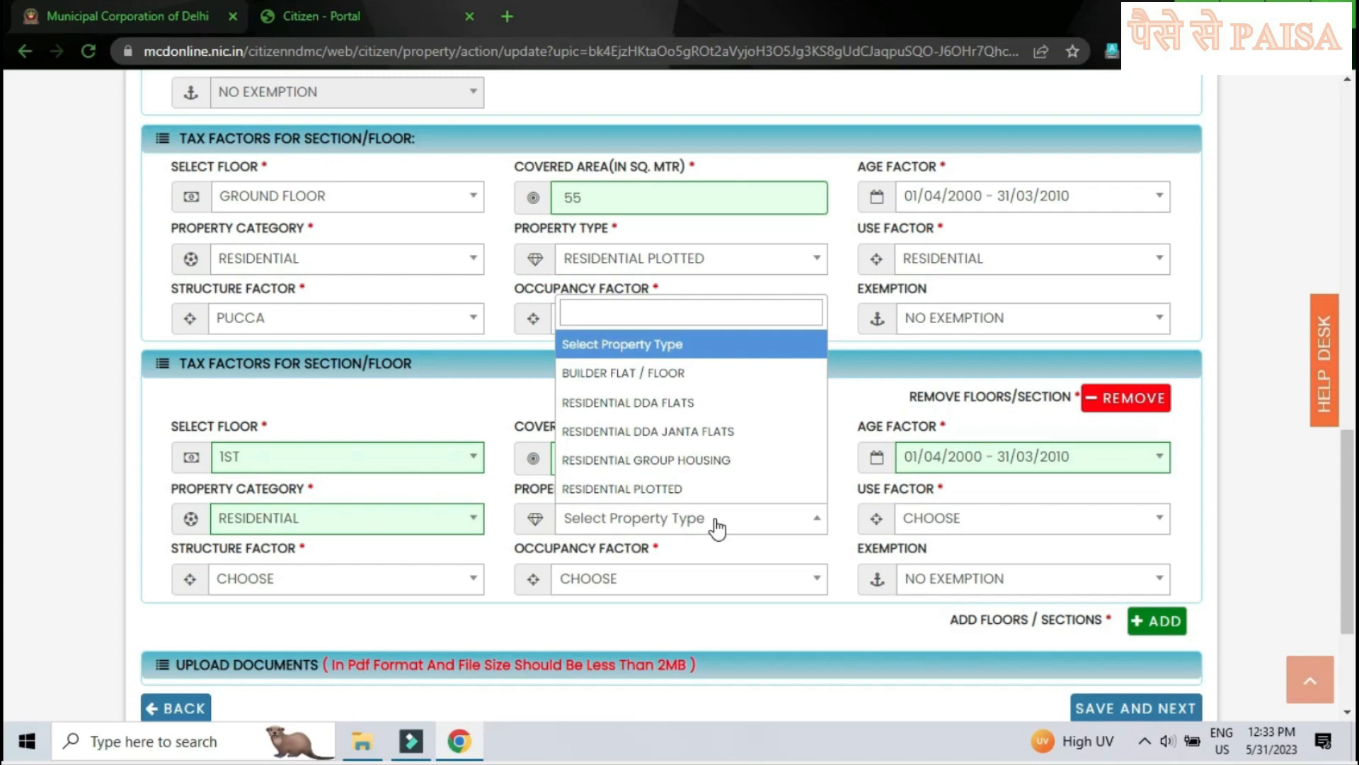
{"action": "scroll", "coordinate": [704, 495], "scroll_direction": "down", "scroll_amount": 1}
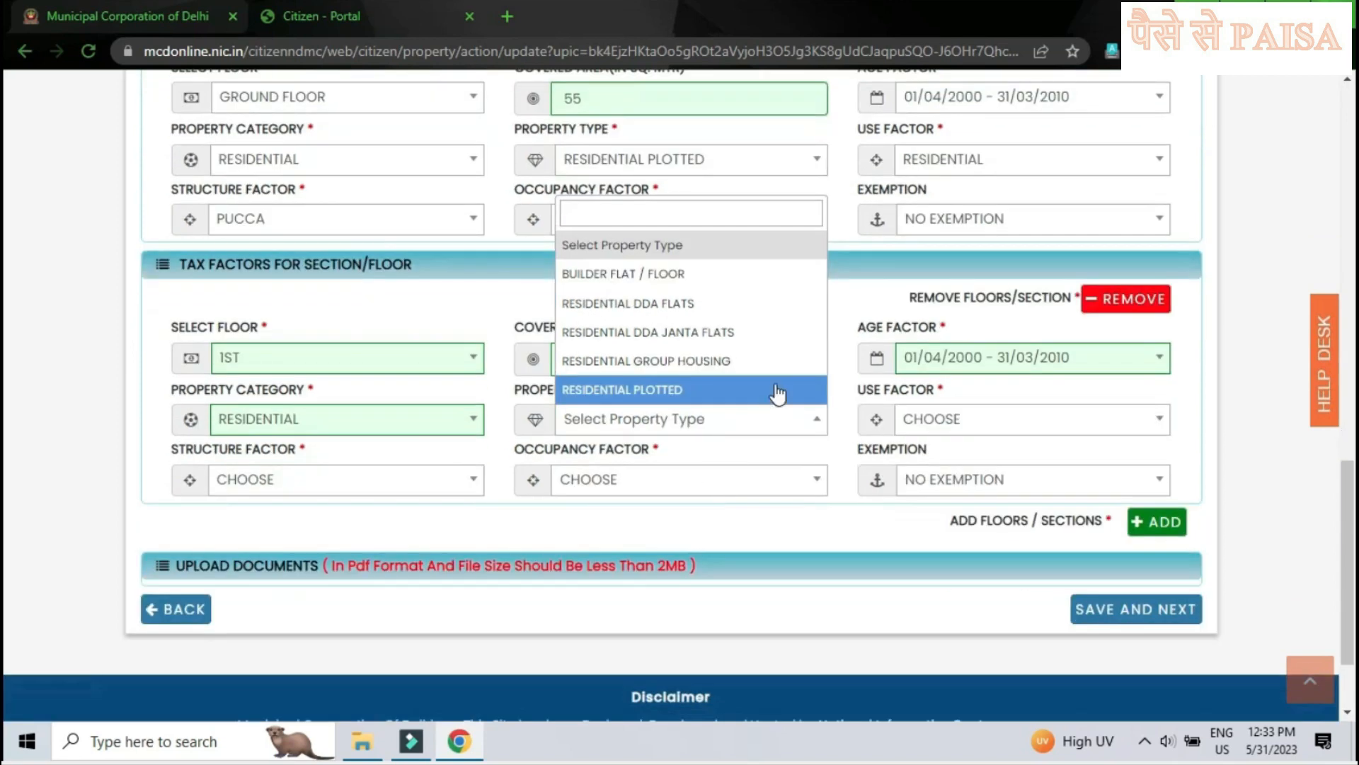
{"action": "scroll", "coordinate": [708, 344], "scroll_direction": "up", "scroll_amount": 1}
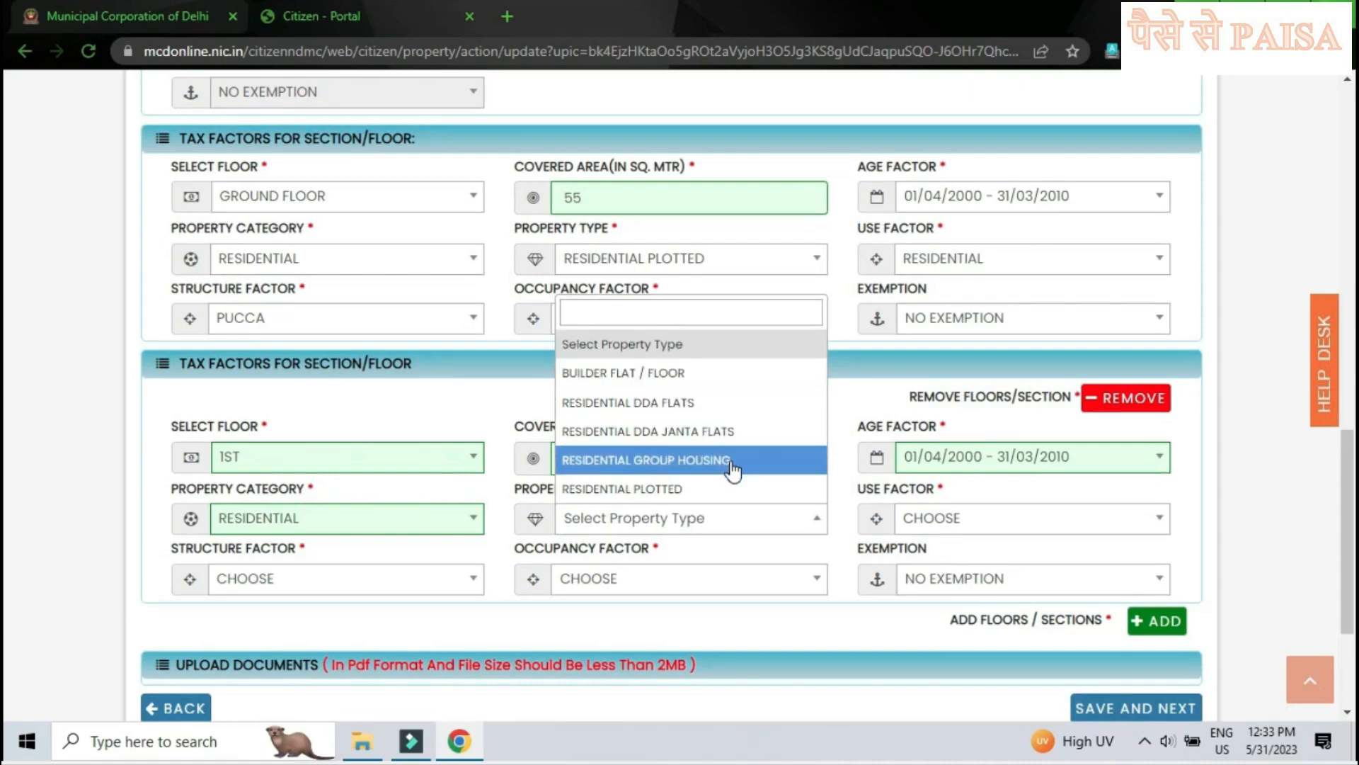
{"action": "left_click", "coordinate": [712, 488]}
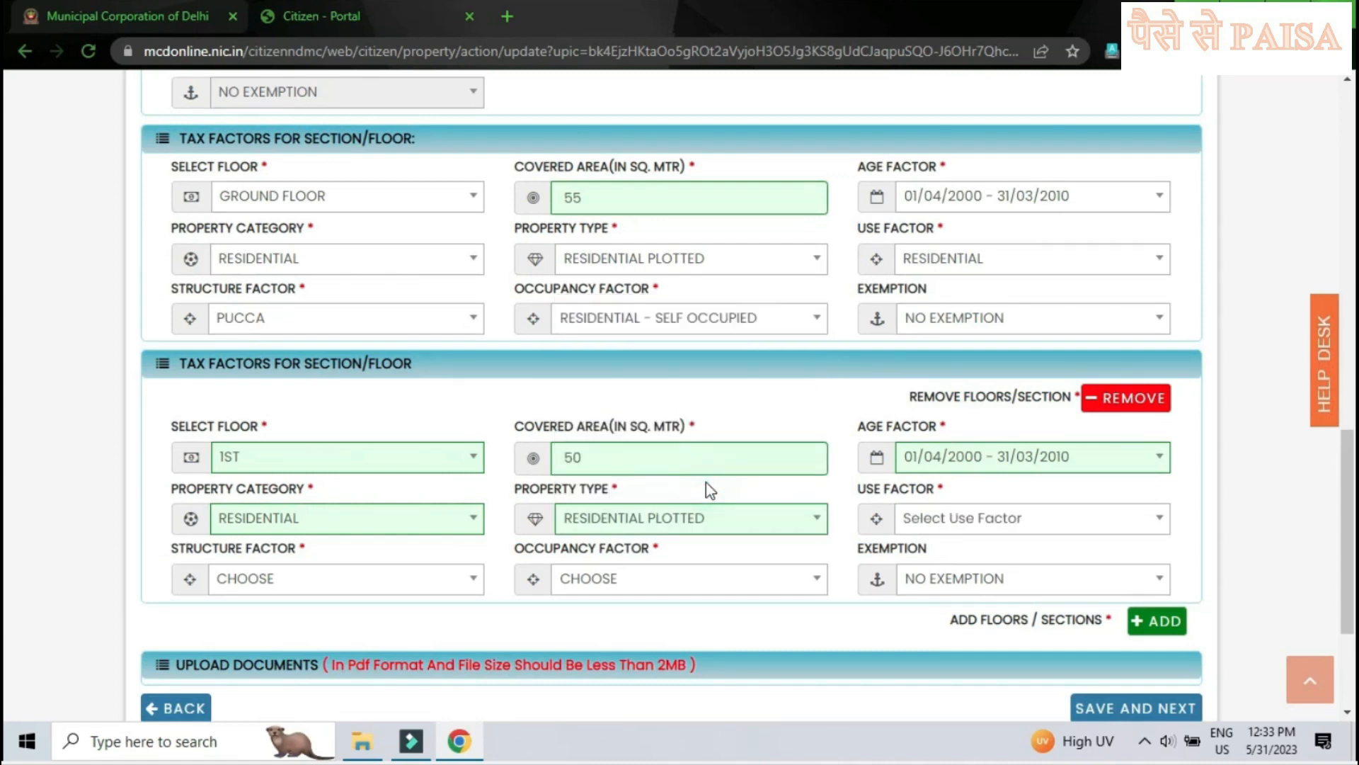
{"action": "left_click", "coordinate": [986, 517]}
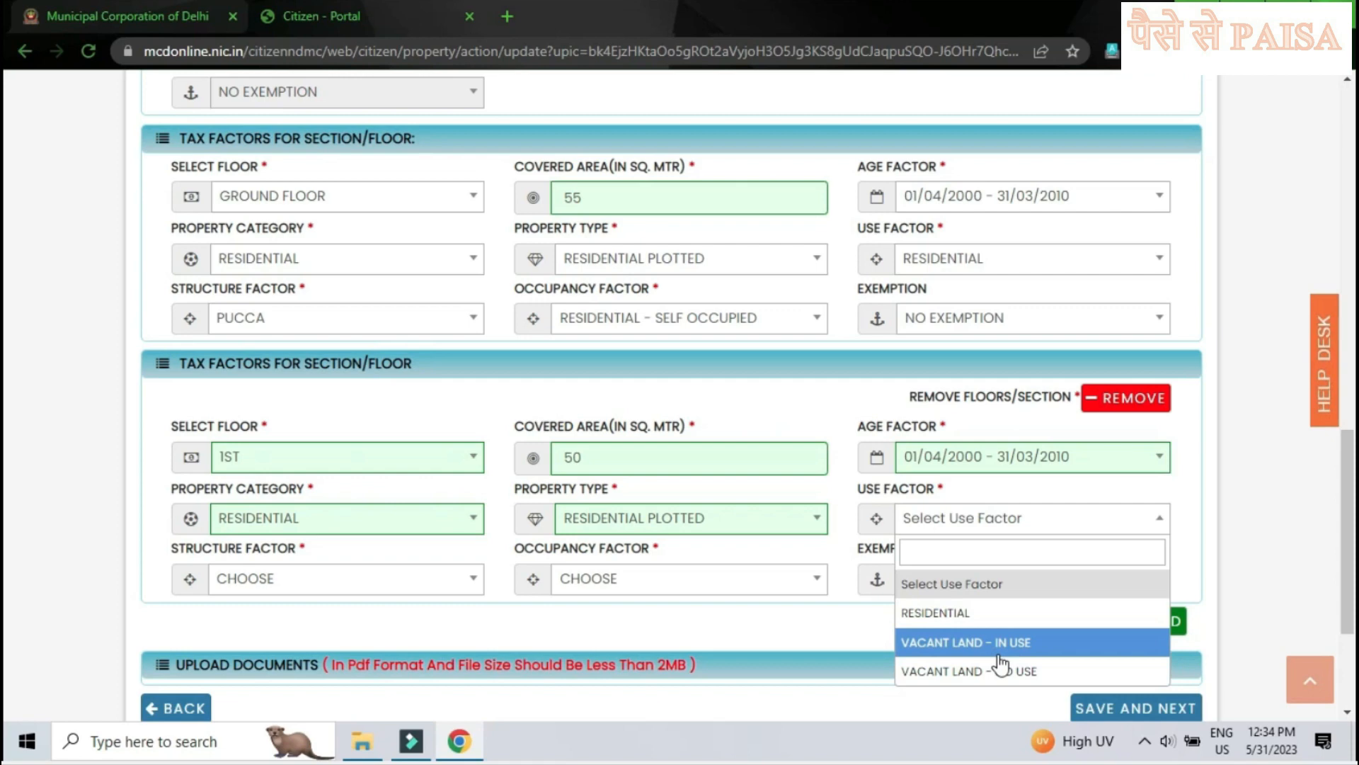
{"action": "left_click", "coordinate": [971, 613]}
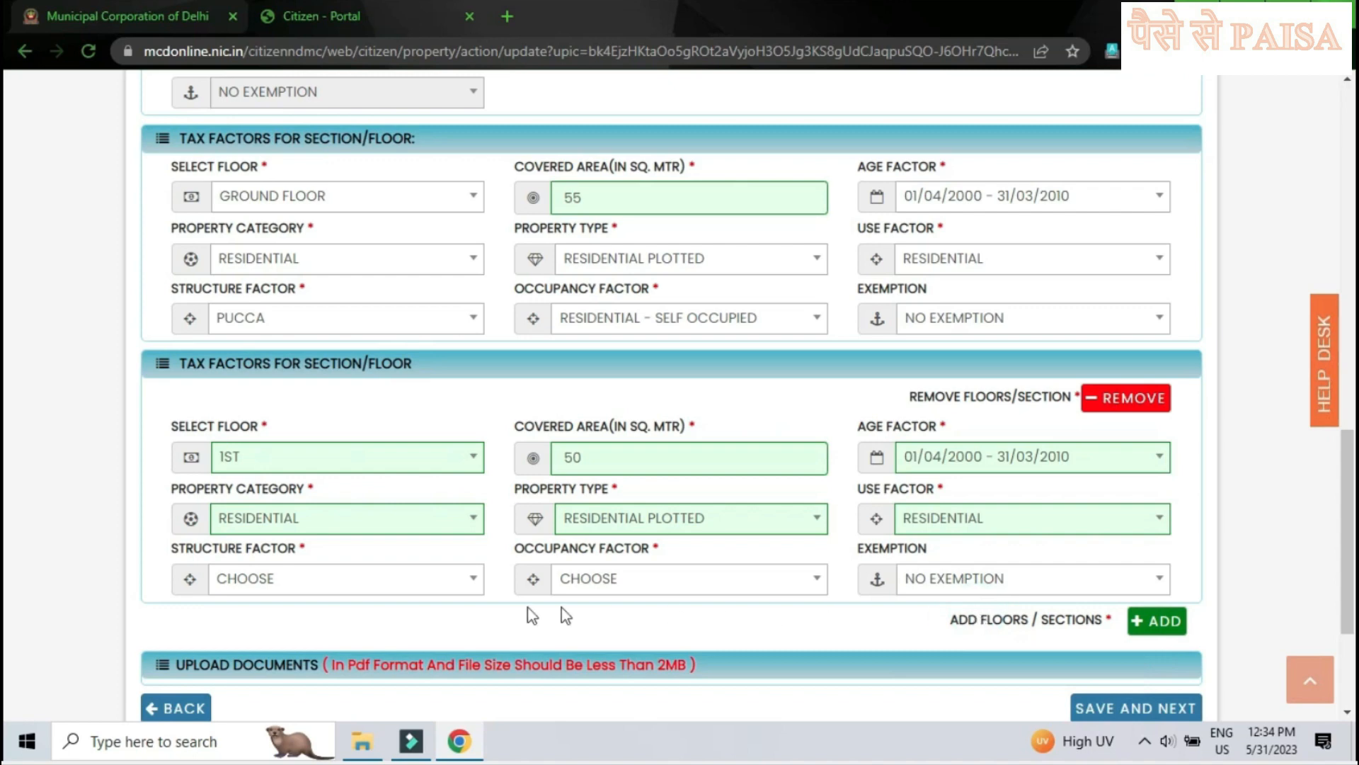
Set the first floor's structure factor to PUCCA and its occupancy factor to RESIDENTIAL - RENTED
{"action": "left_click", "coordinate": [431, 579]}
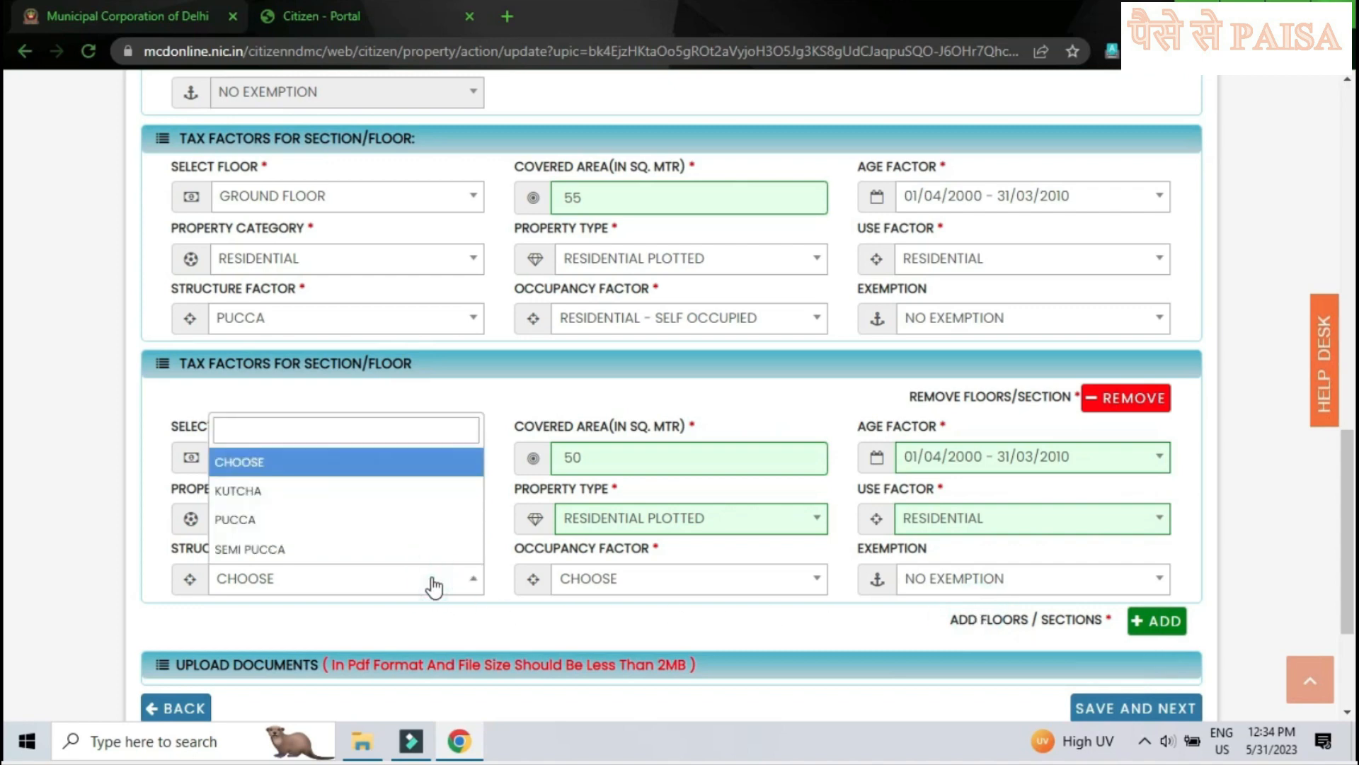
{"action": "left_click", "coordinate": [308, 533]}
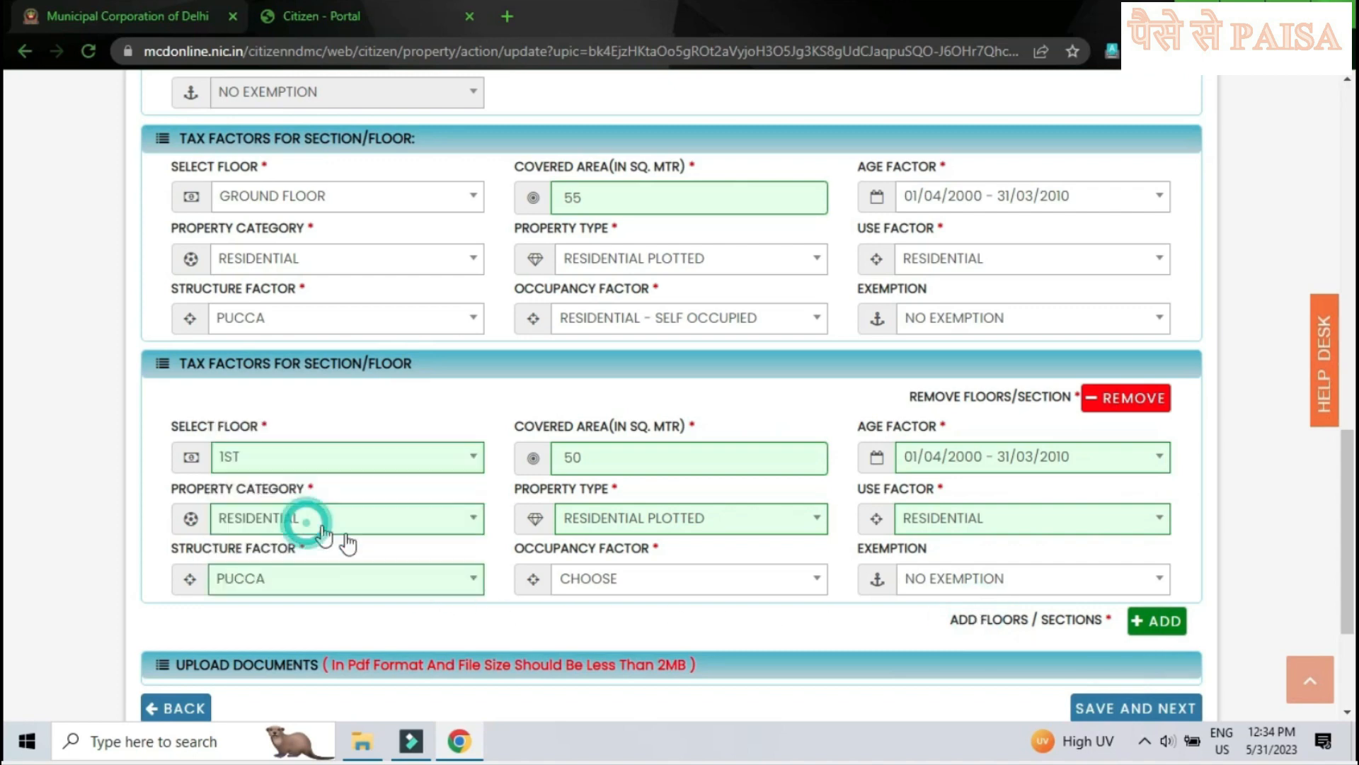
{"action": "left_click", "coordinate": [706, 594]}
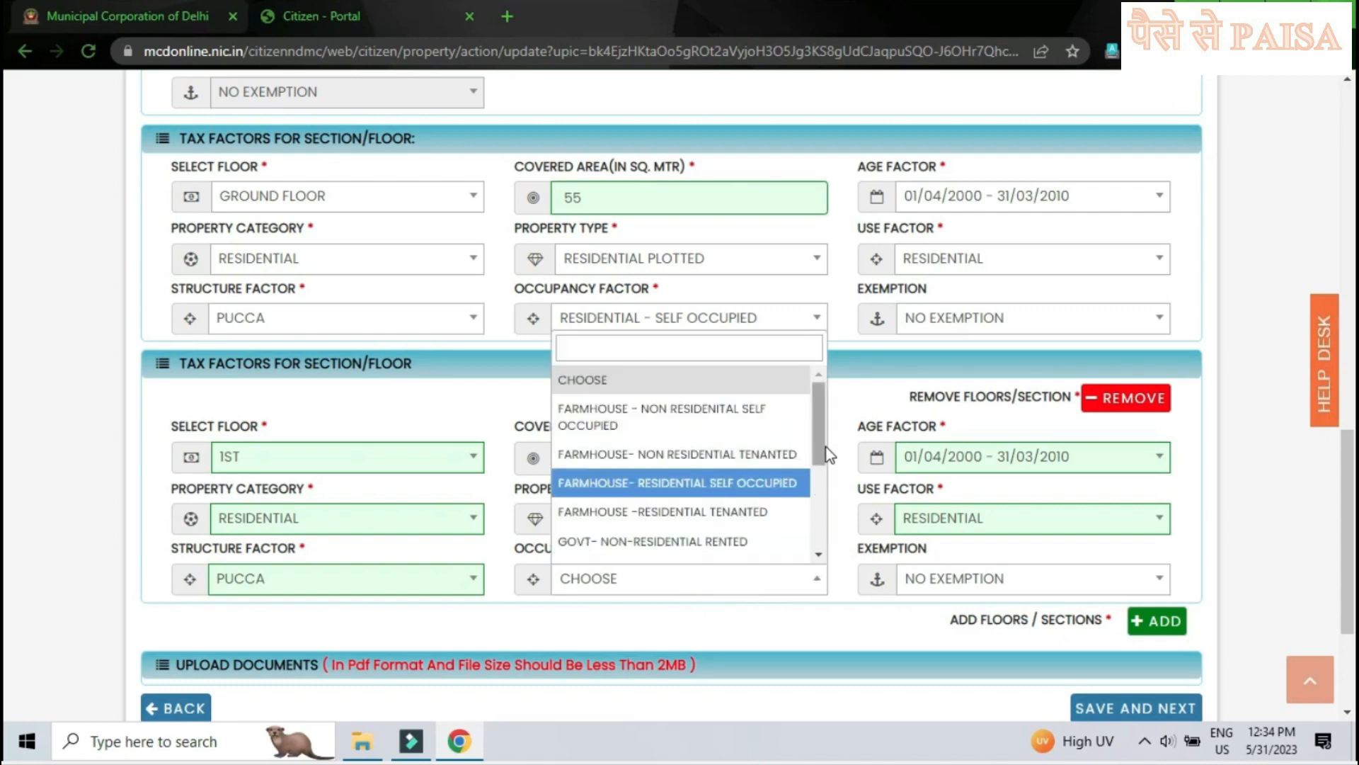
{"action": "left_click_drag", "start_coordinate": [823, 447], "coordinate": [810, 486]}
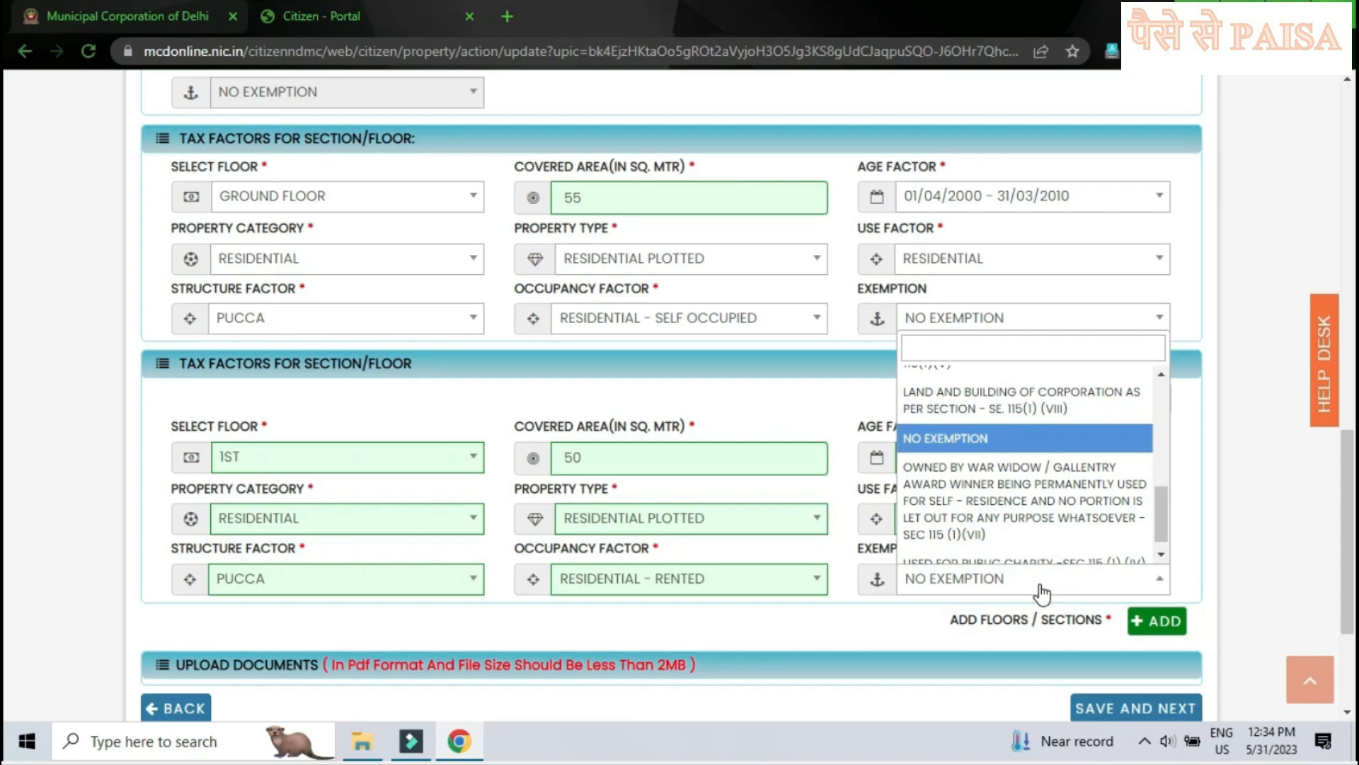
{"action": "left_click", "coordinate": [1041, 589]}
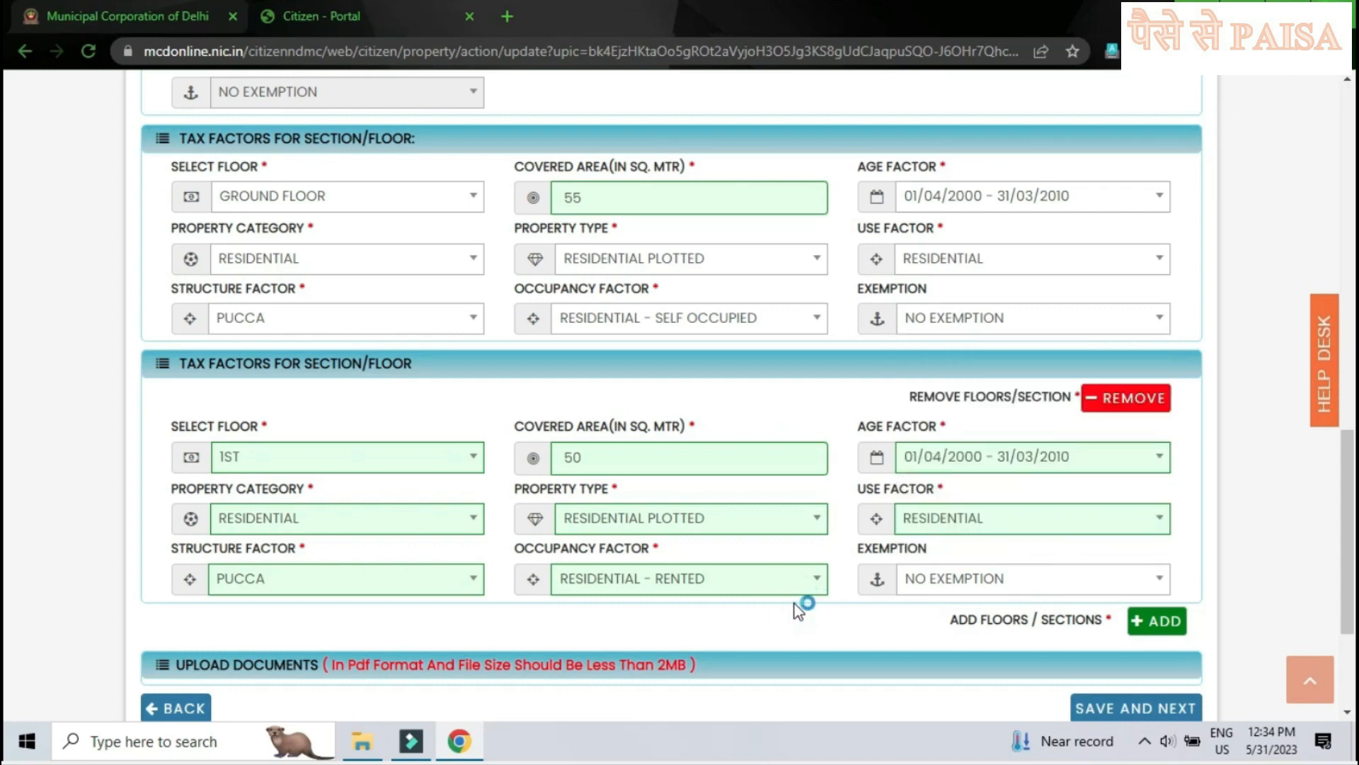
Save the property details, make the final submission of the owner details and proceed to the property tax payment
{"action": "scroll", "coordinate": [800, 607], "scroll_direction": "down", "scroll_amount": 2}
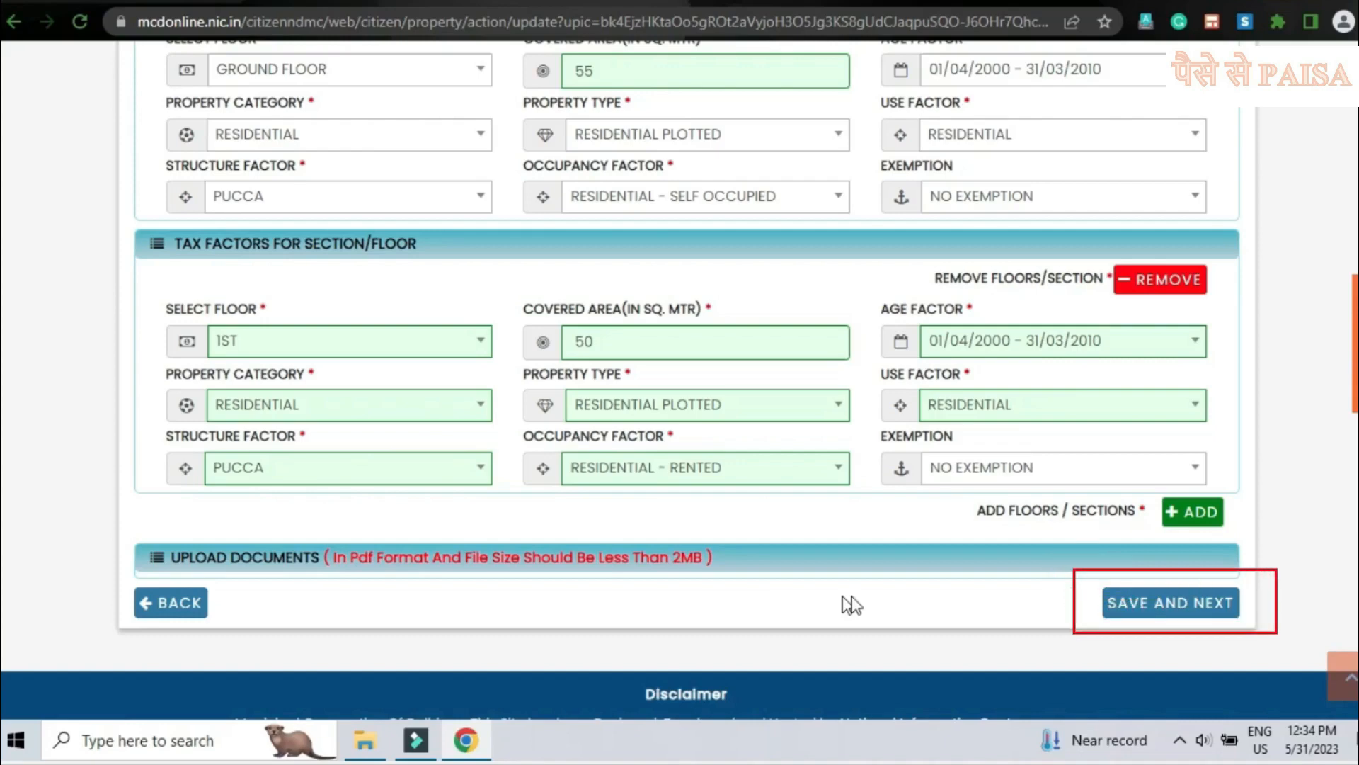
{"action": "left_click", "coordinate": [1192, 608]}
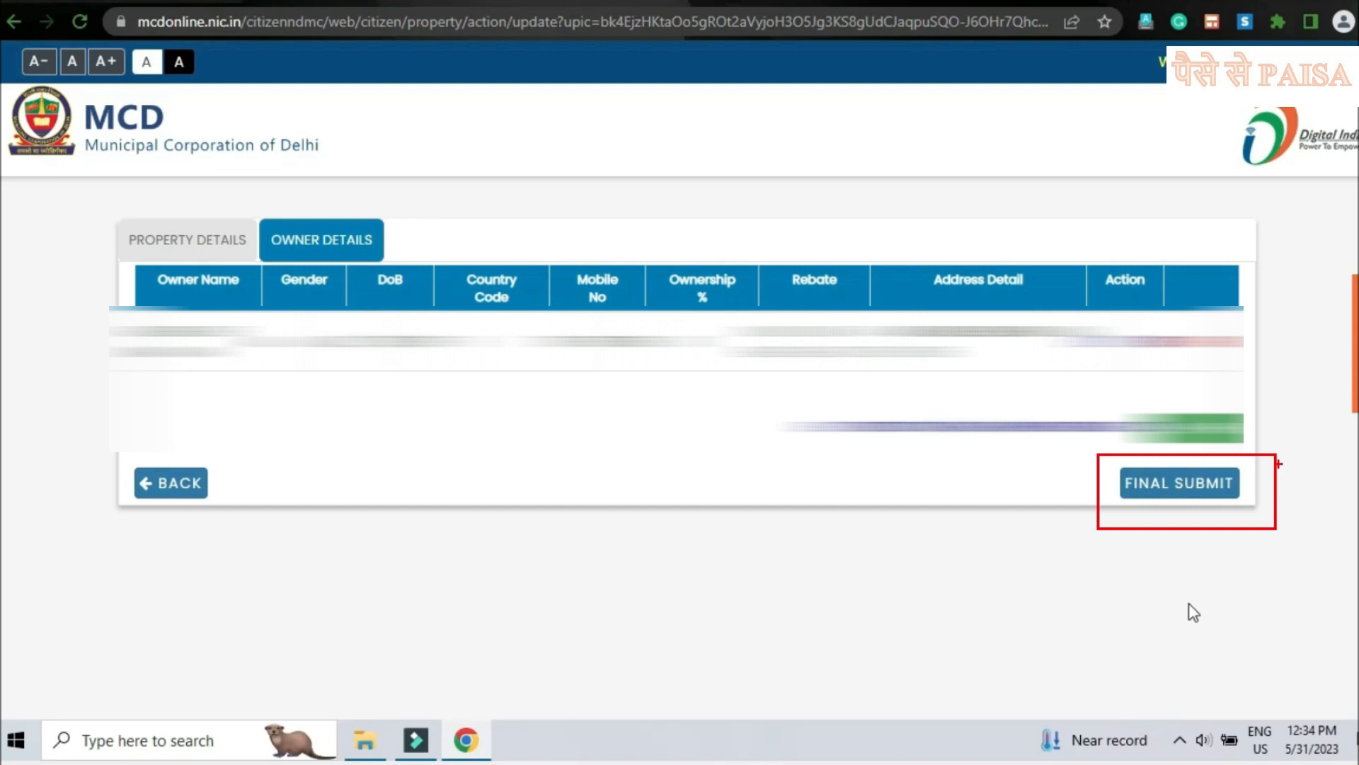
{"action": "left_click", "coordinate": [1159, 482]}
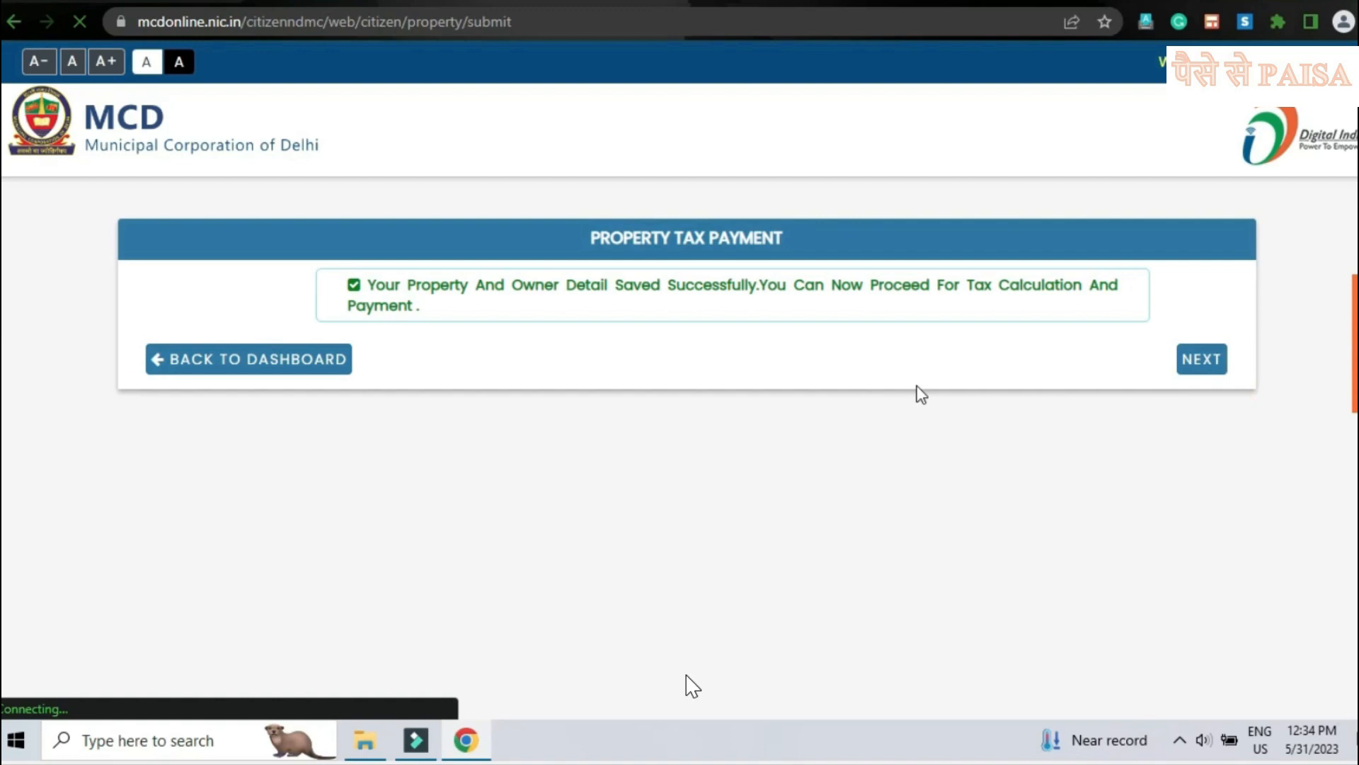
{"action": "left_click", "coordinate": [1200, 375]}
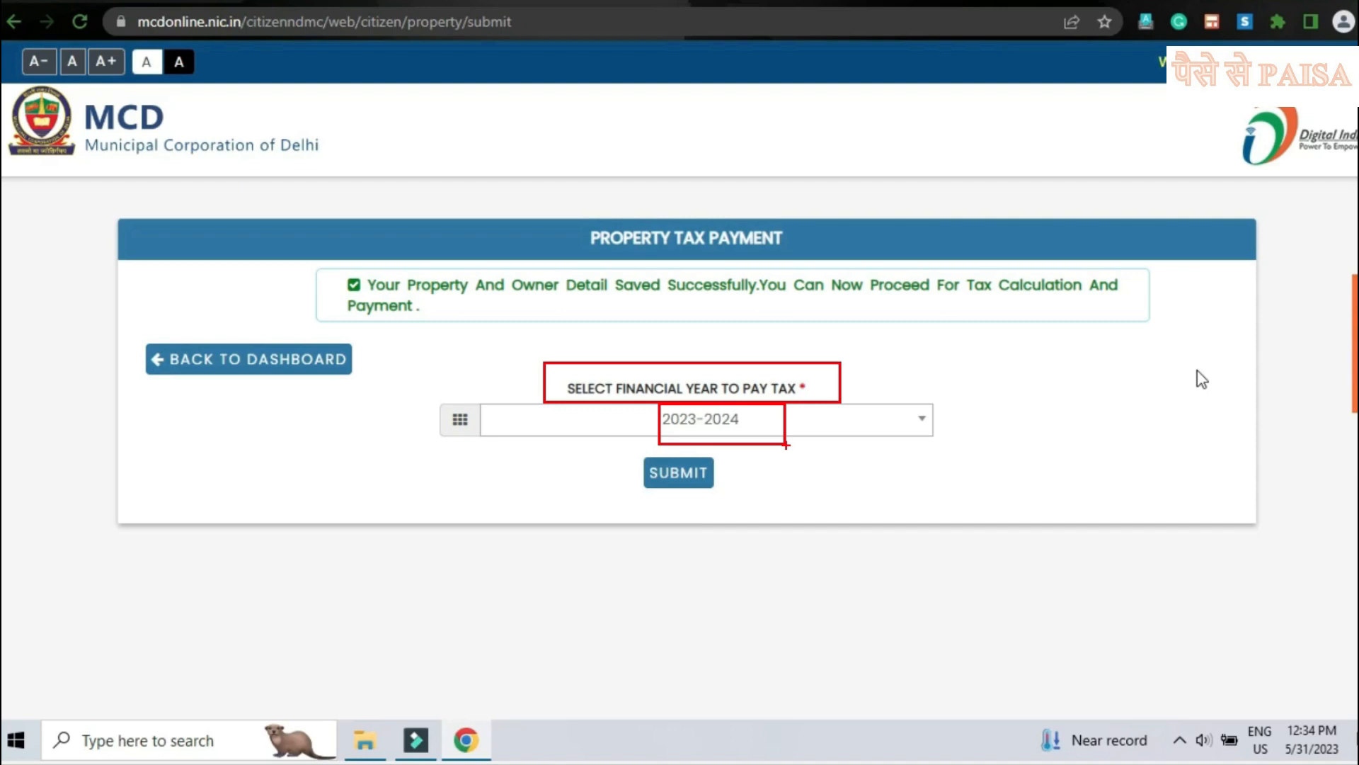
Select 2023-2024 as the financial year to pay tax for and submit it
{"action": "left_click", "coordinate": [708, 419]}
{"action": "scroll", "coordinate": [746, 582], "scroll_direction": "down", "scroll_amount": 5}
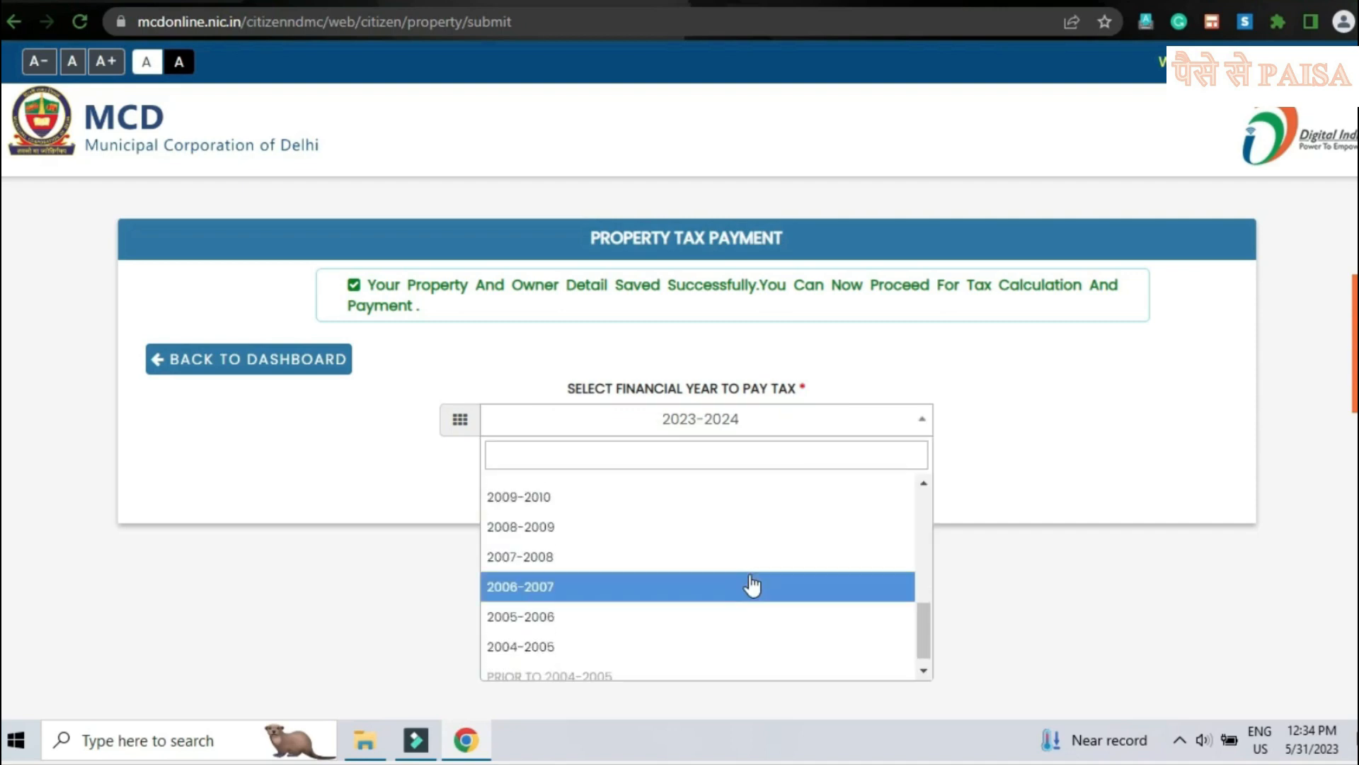
{"action": "scroll", "coordinate": [749, 585], "scroll_direction": "up", "scroll_amount": 5}
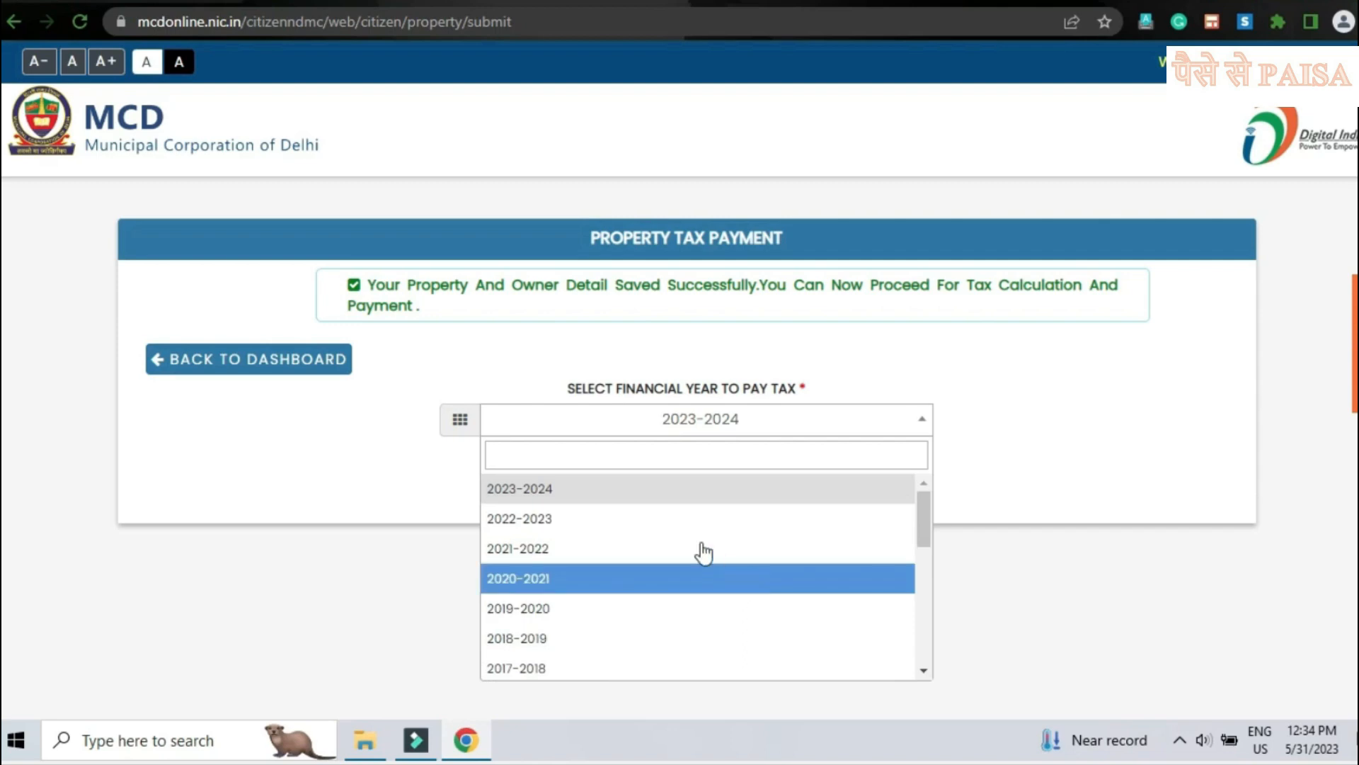
{"action": "left_click", "coordinate": [603, 489]}
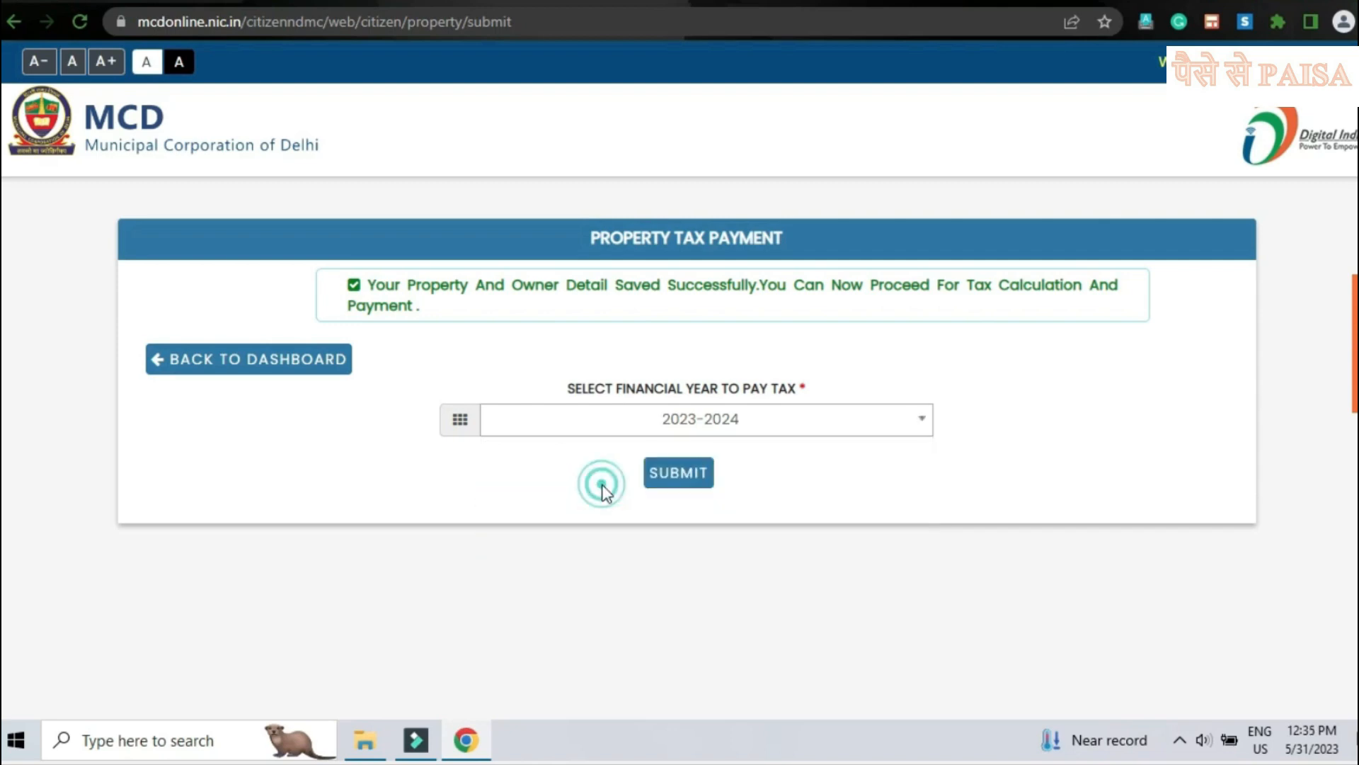
{"action": "left_click", "coordinate": [693, 478]}
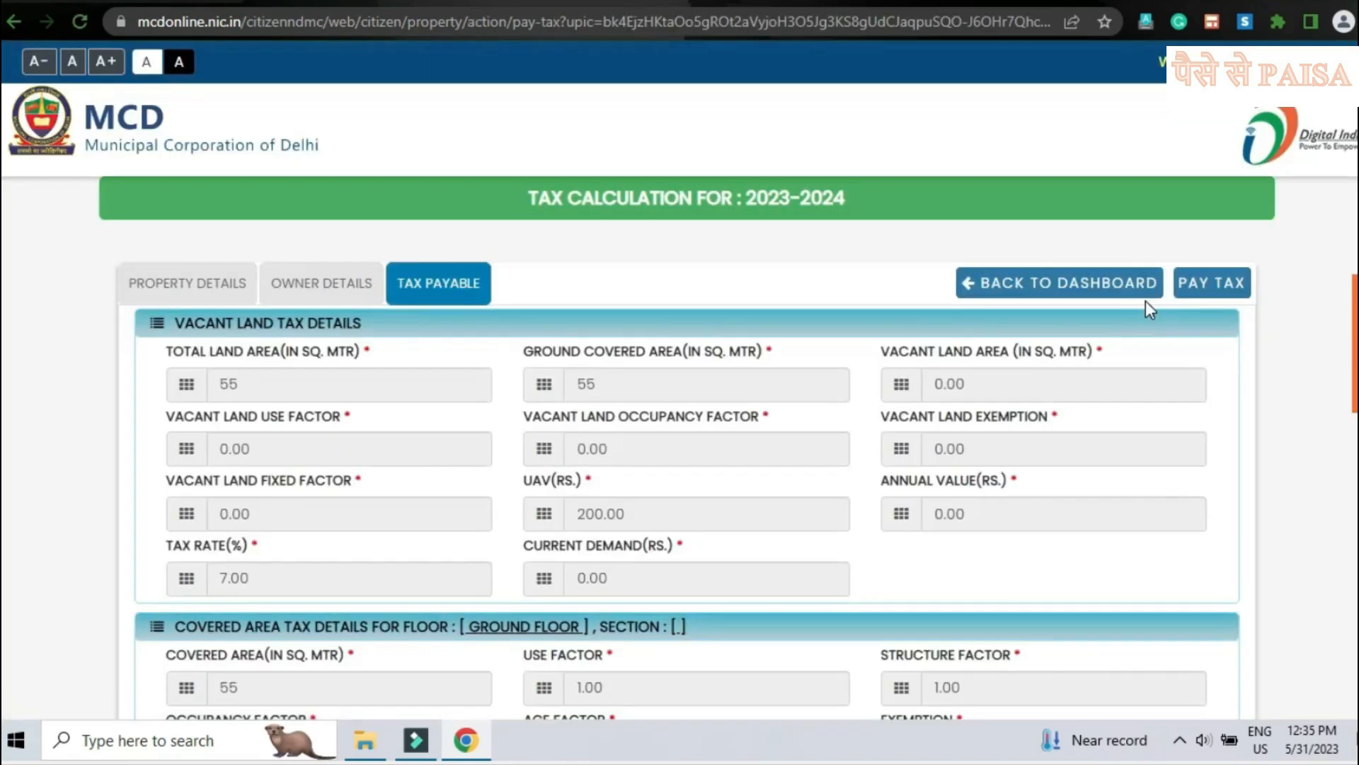
Review the 2023-2024 tax calculation, including the rebates and net tax payable, and proceed to pay the tax
{"action": "scroll", "coordinate": [680, 380], "scroll_direction": "down", "scroll_amount": 2}
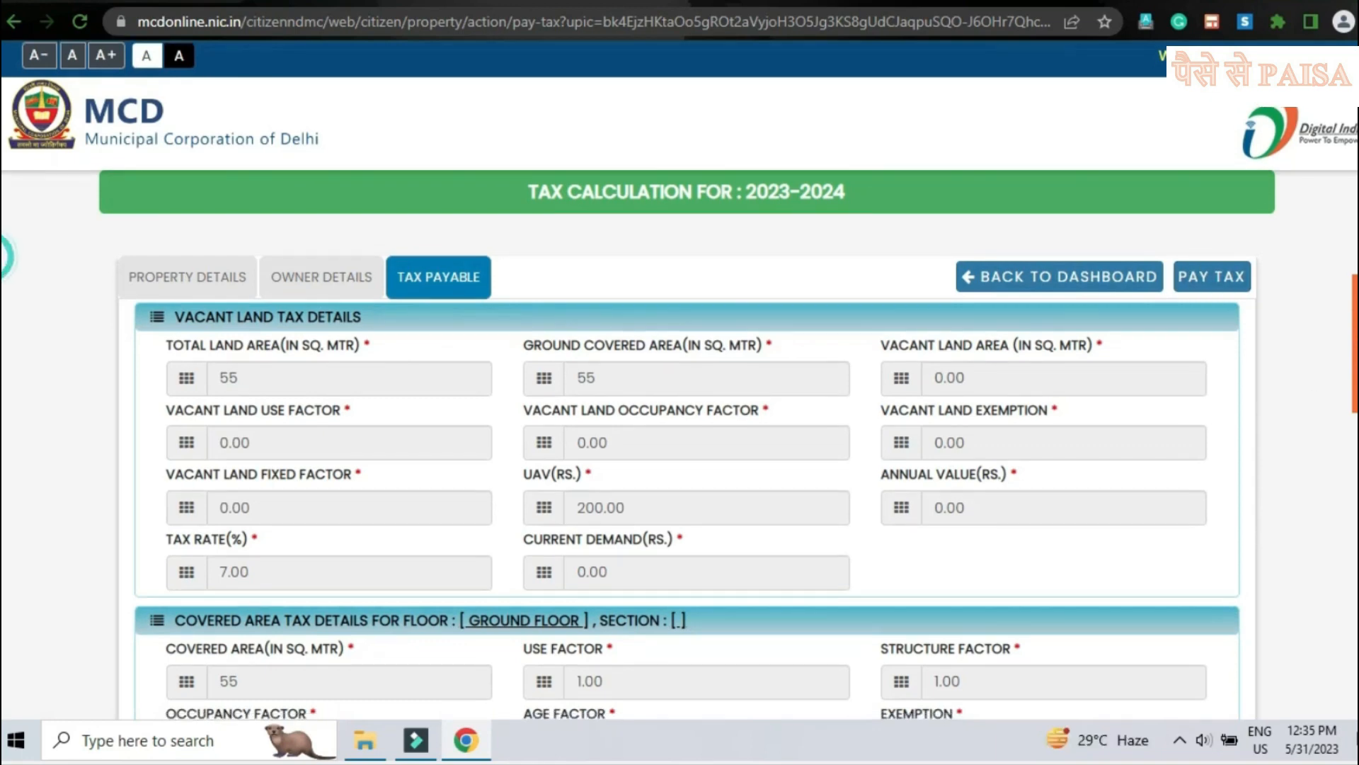
{"action": "scroll", "coordinate": [680, 381], "scroll_direction": "down", "scroll_amount": 2}
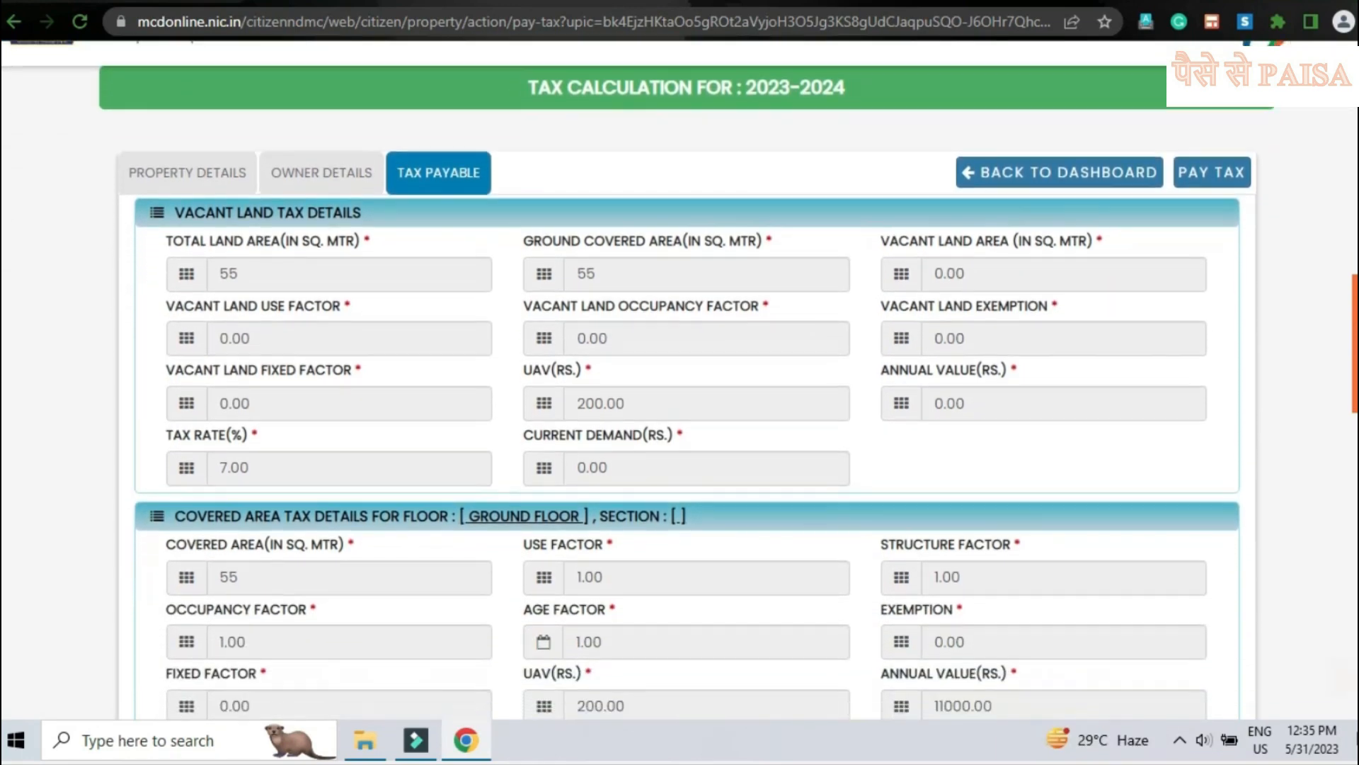
{"action": "scroll", "coordinate": [680, 380], "scroll_direction": "down", "scroll_amount": 2}
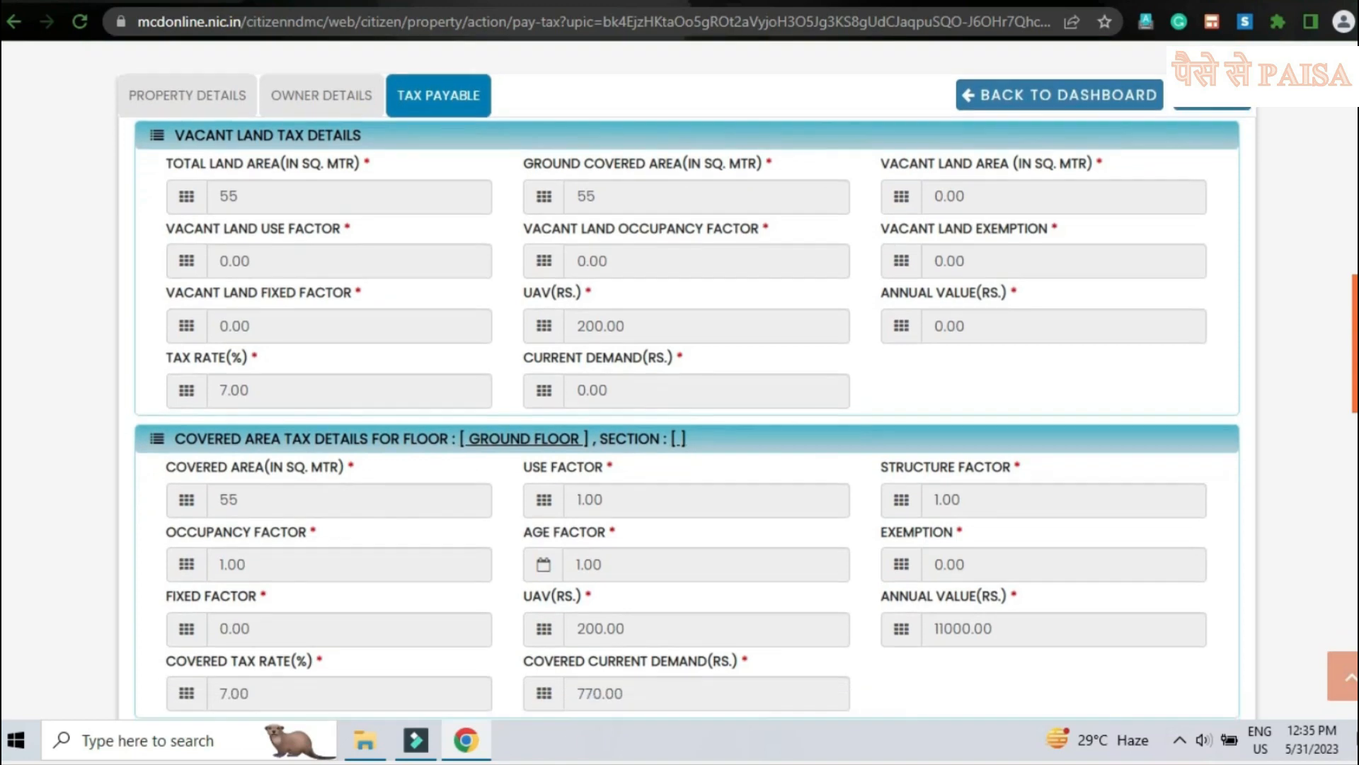
{"action": "scroll", "coordinate": [1065, 286], "scroll_direction": "down", "scroll_amount": 10}
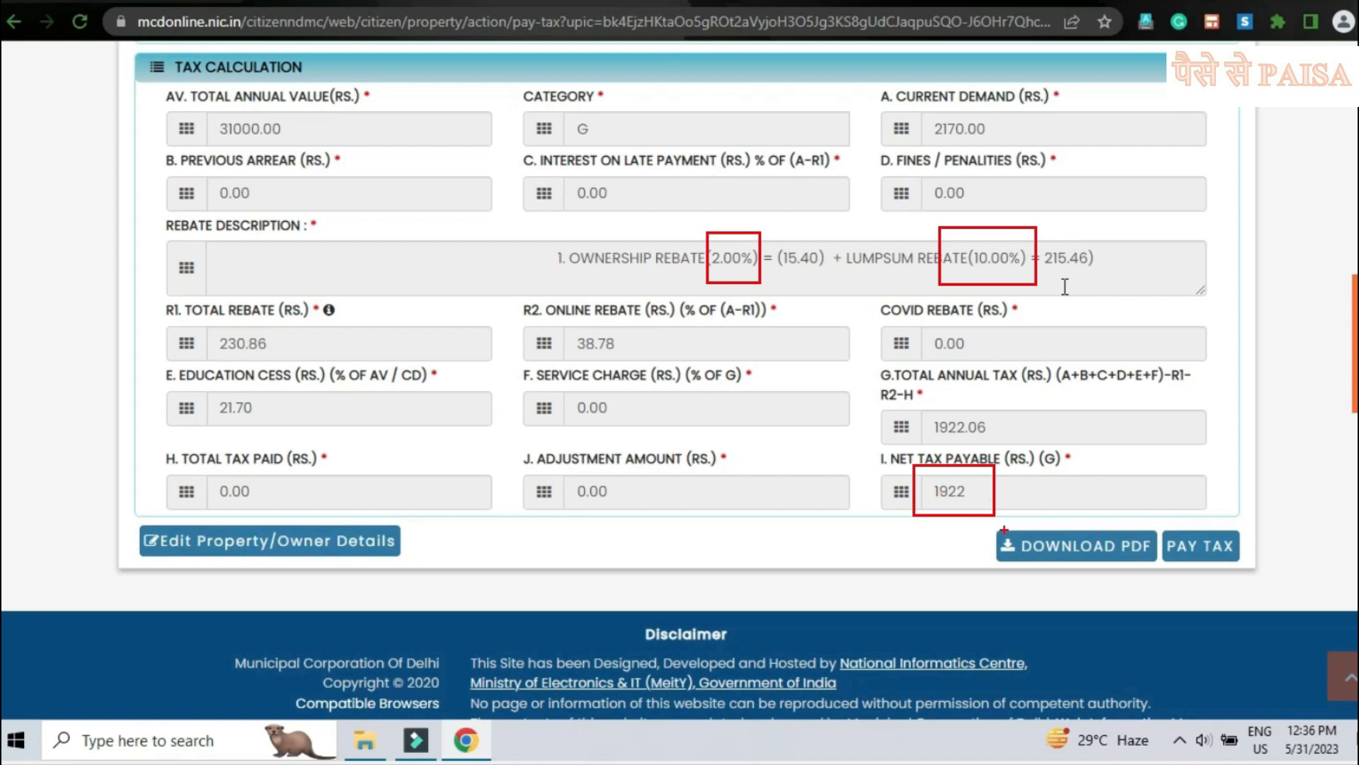
{"action": "left_click_drag", "start_coordinate": [989, 524], "coordinate": [1142, 592]}
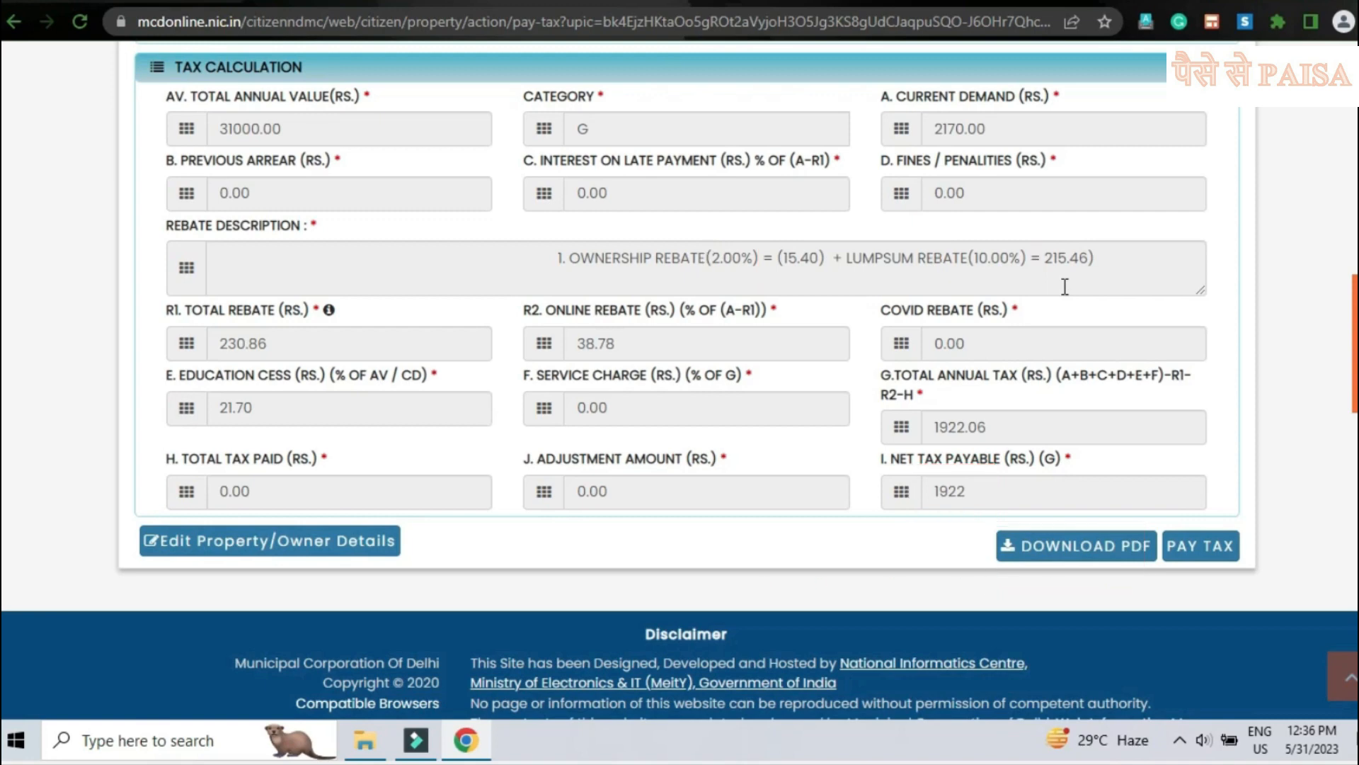
{"action": "left_click", "coordinate": [1203, 548]}
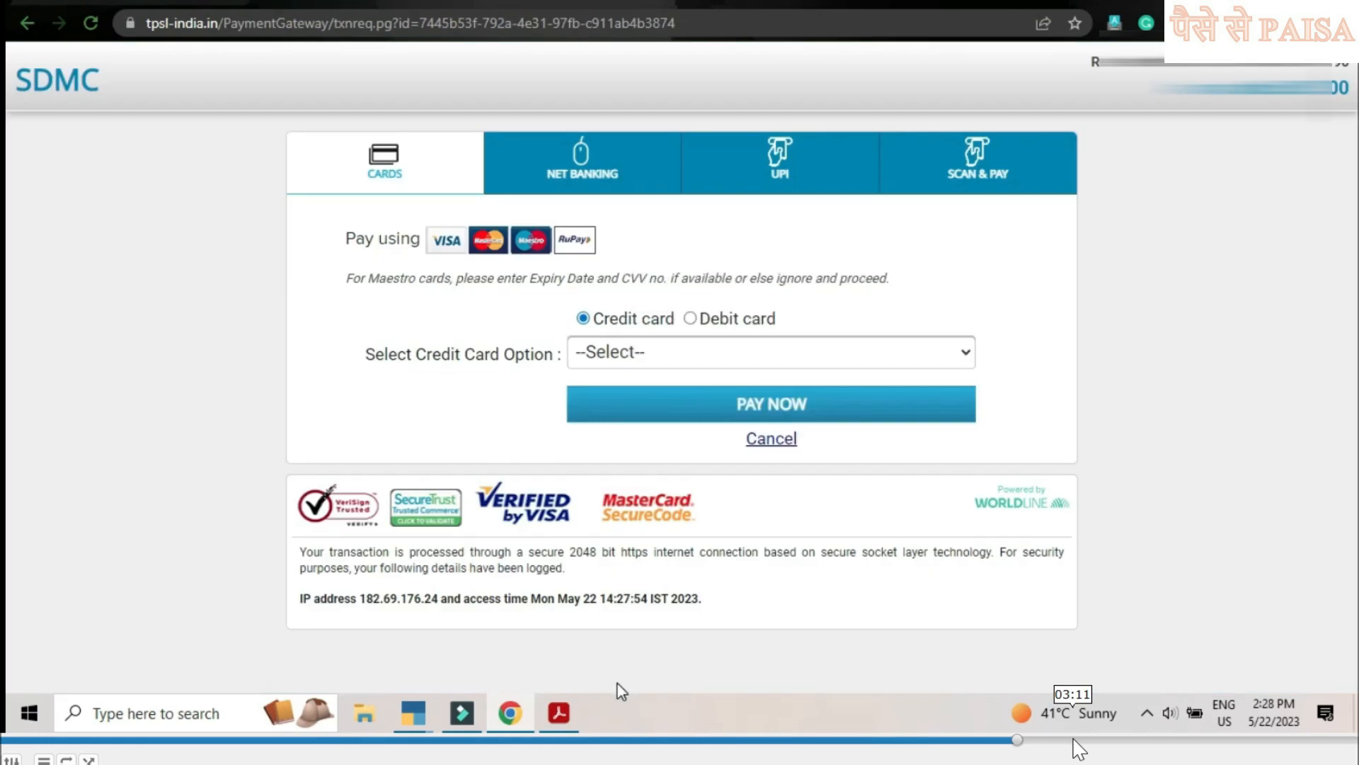
Pay the property tax through net banking and download the 2023-2024 payment receipt
{"action": "left_click", "coordinate": [560, 160]}
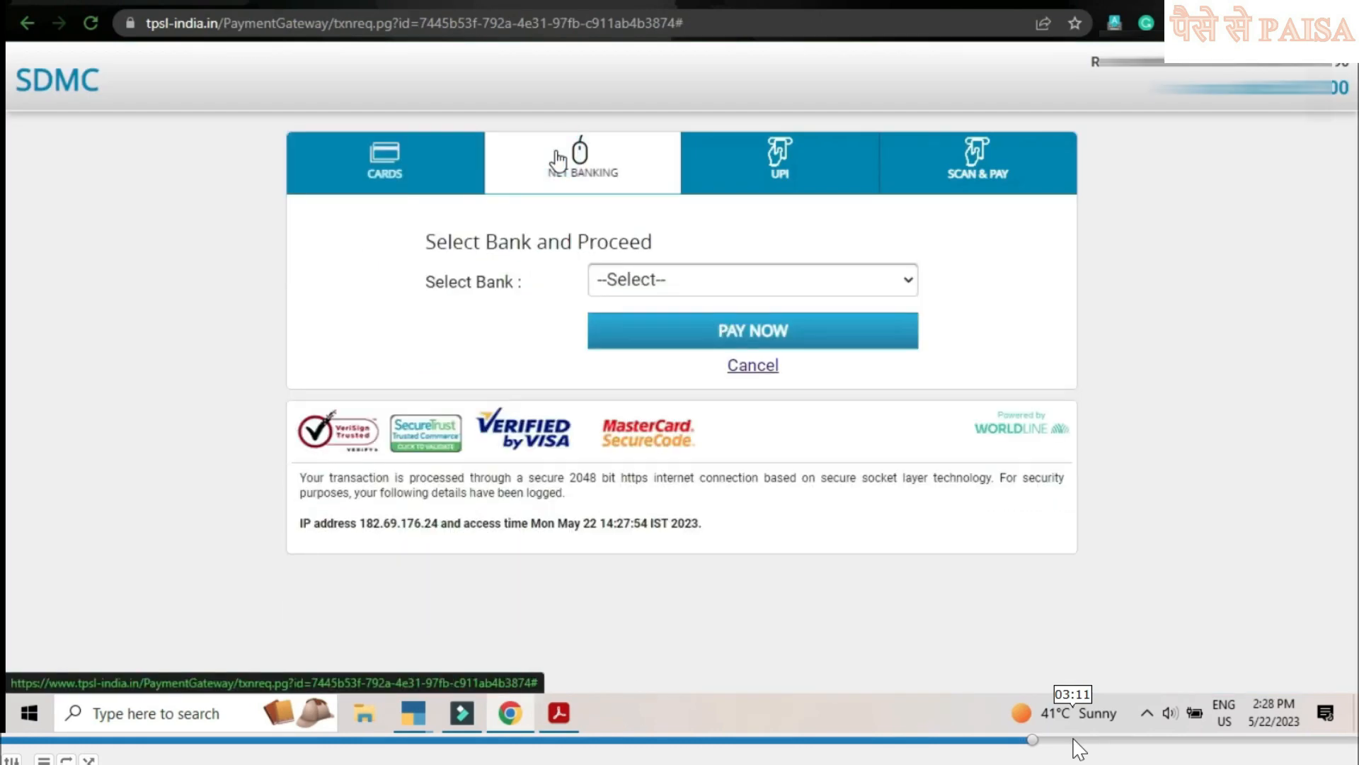
{"action": "left_click", "coordinate": [743, 291]}
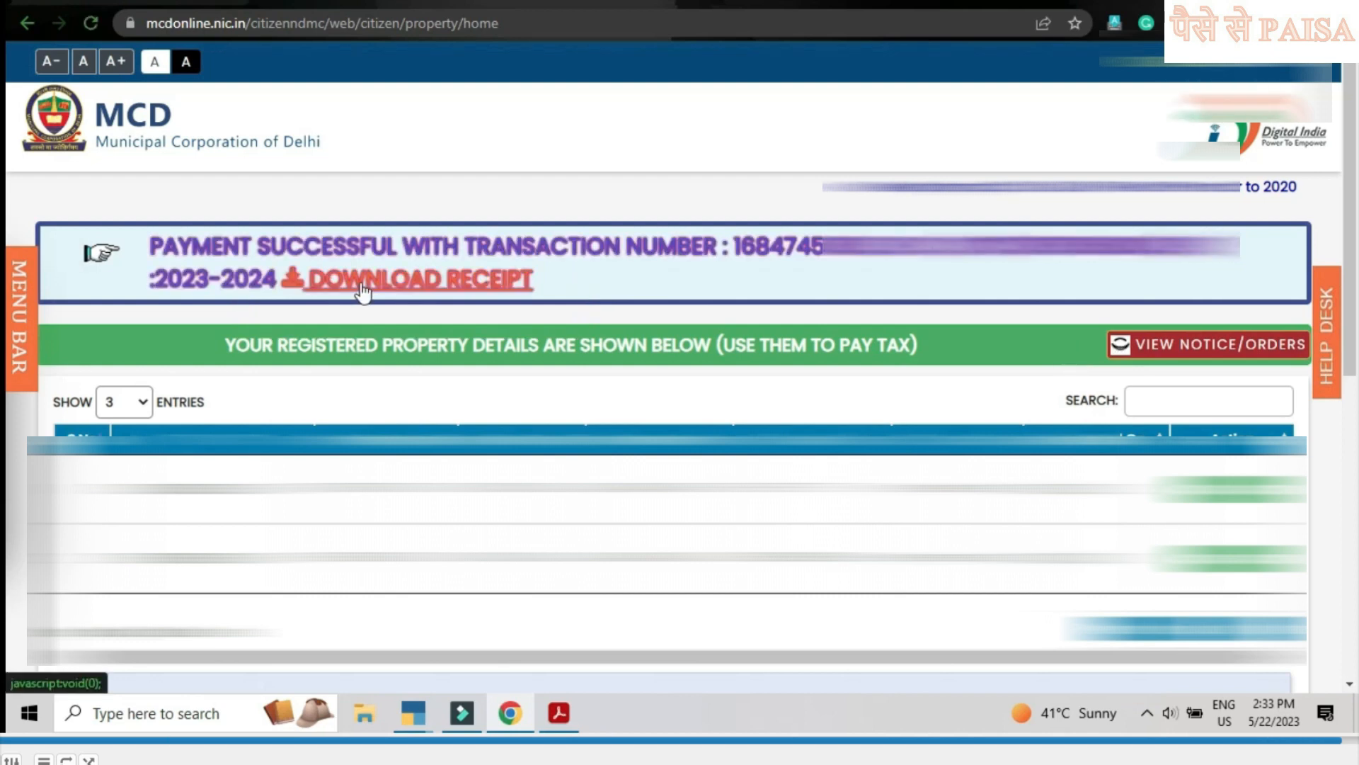
{"action": "left_click", "coordinate": [359, 283]}
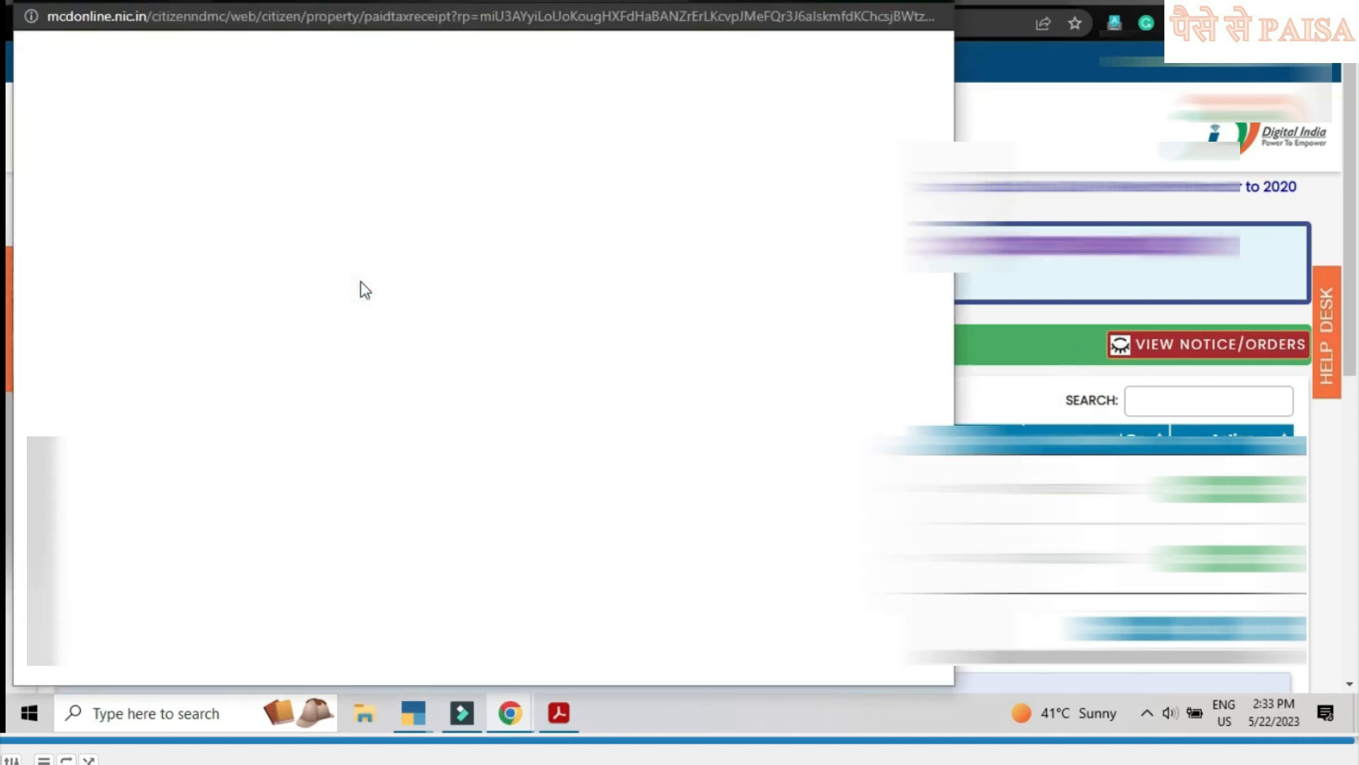